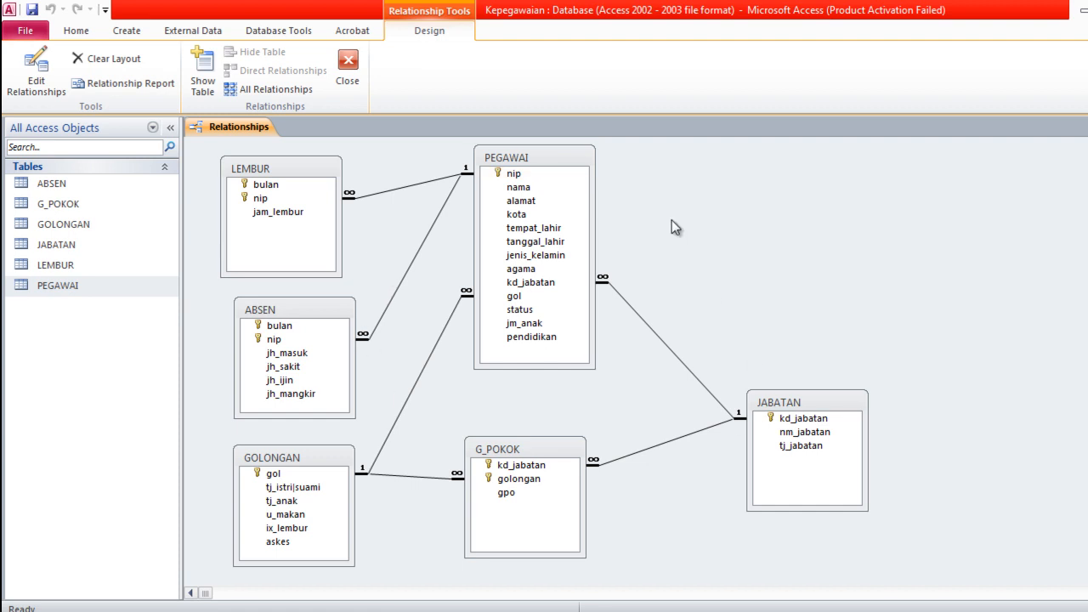
# Close the Relationships window.
pyautogui.rightClick(253, 134)
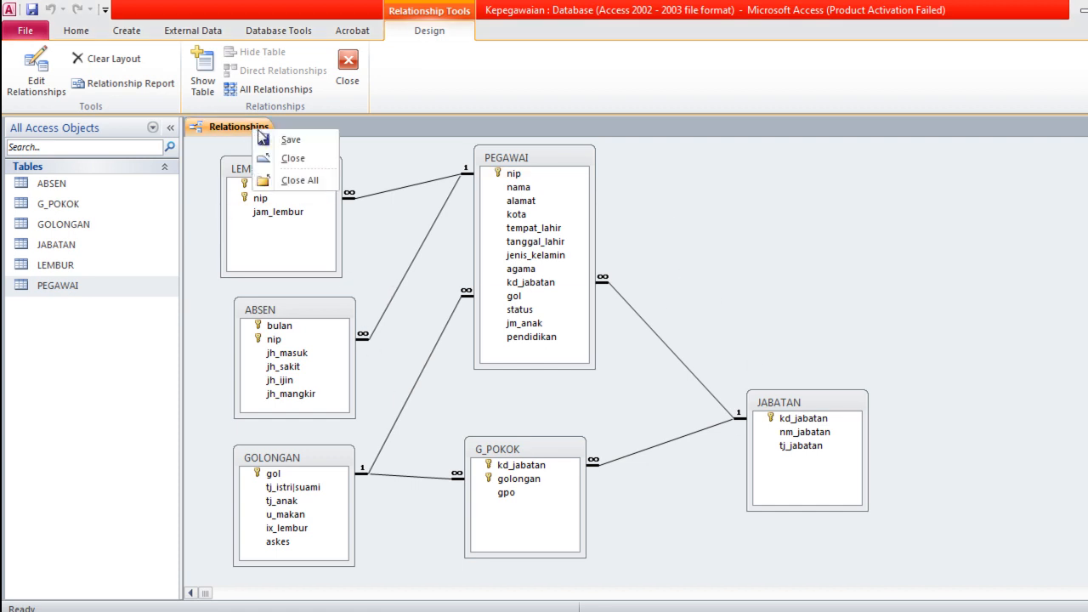
pyautogui.click(243, 132)
pyautogui.rightClick(243, 132)
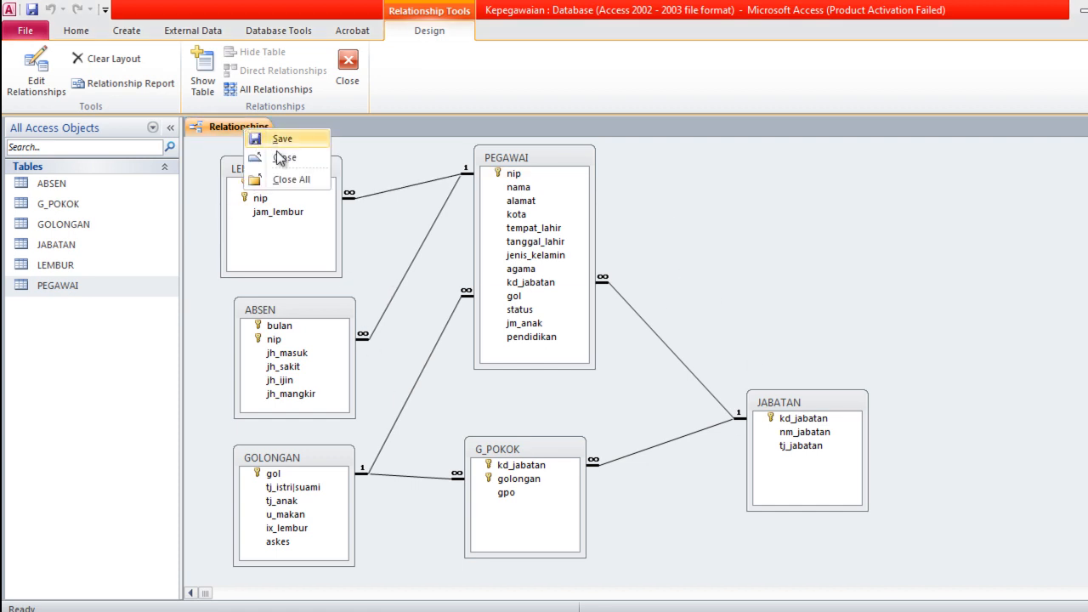
pyautogui.click(283, 157)
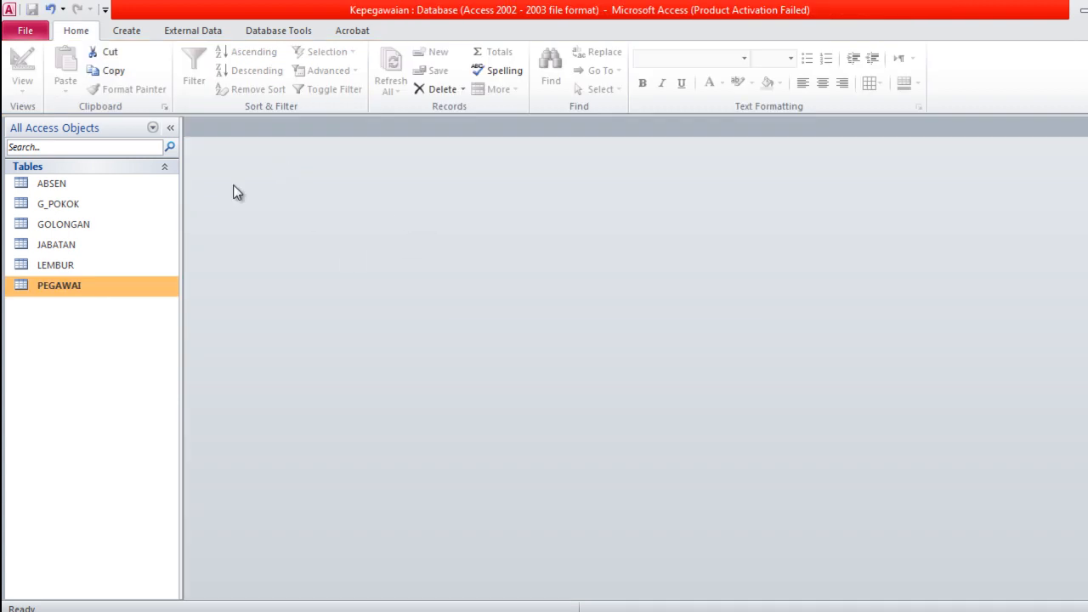
# Create a new table, switch it to Design View and save it as POT_KOP.
pyautogui.click(128, 32)
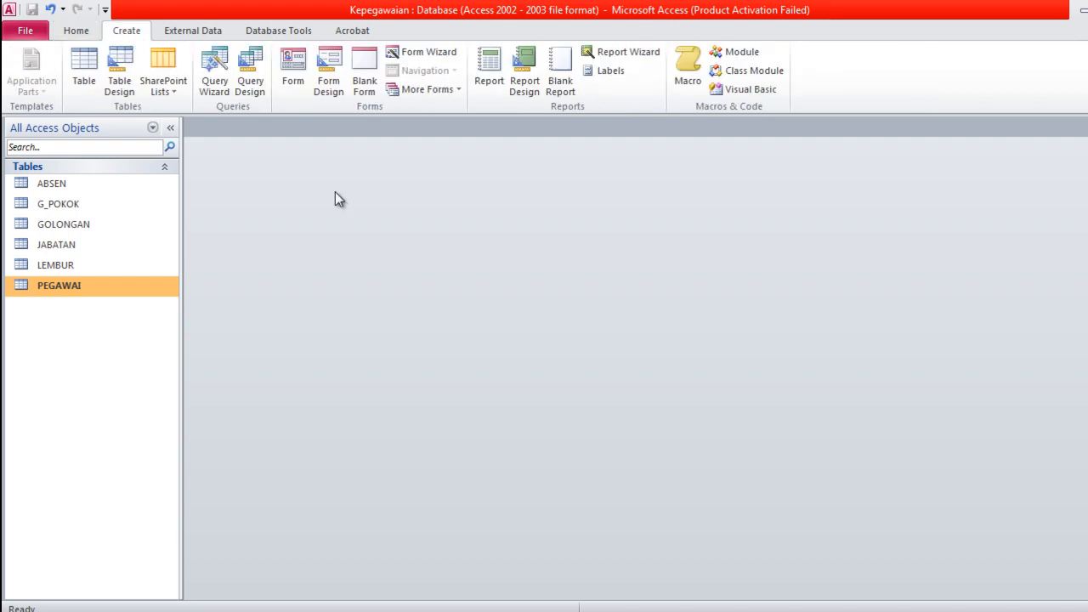
pyautogui.click(84, 80)
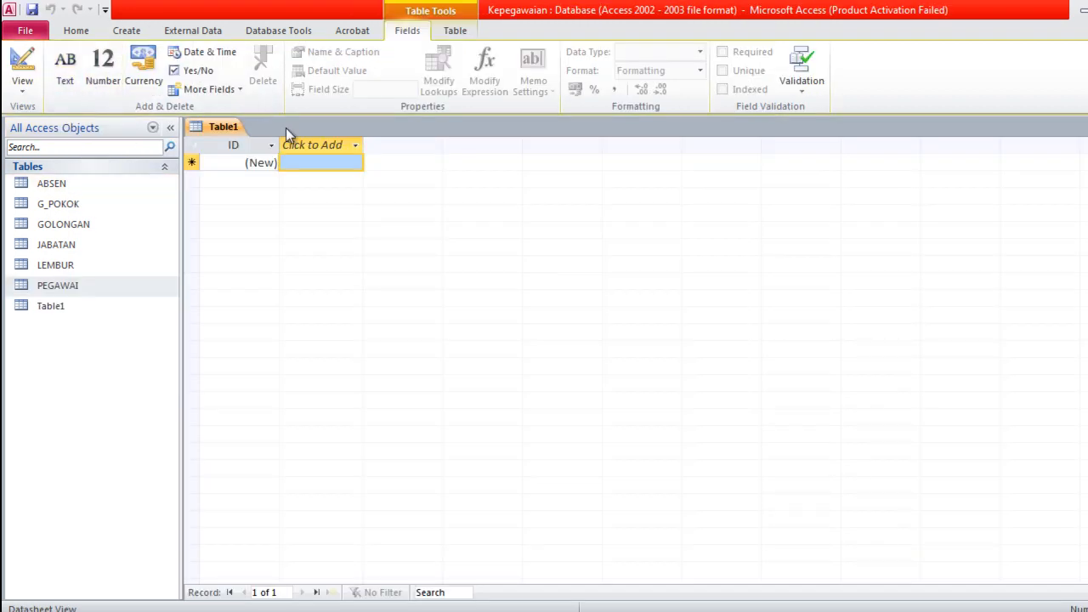
pyautogui.click(26, 96)
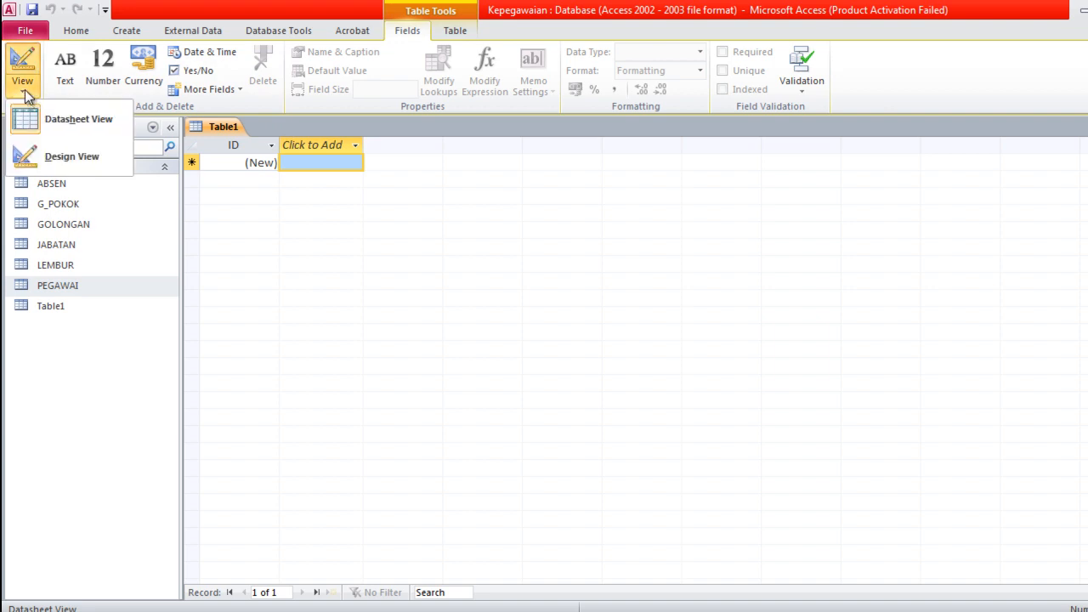
pyautogui.click(68, 164)
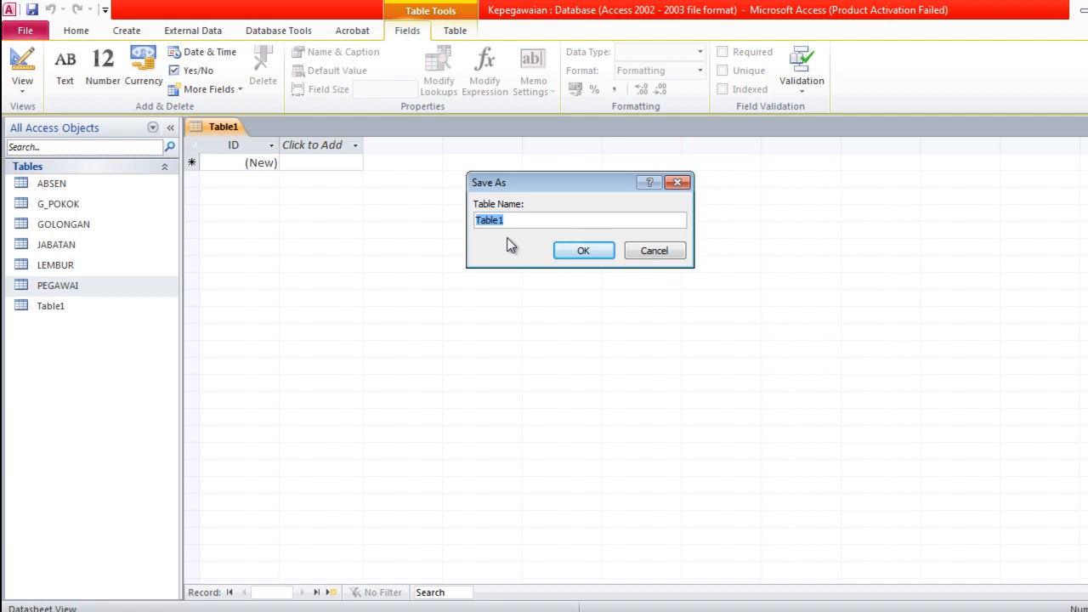
pyautogui.press('capslock')
pyautogui.write('_KOP')
pyautogui.click(587, 251)
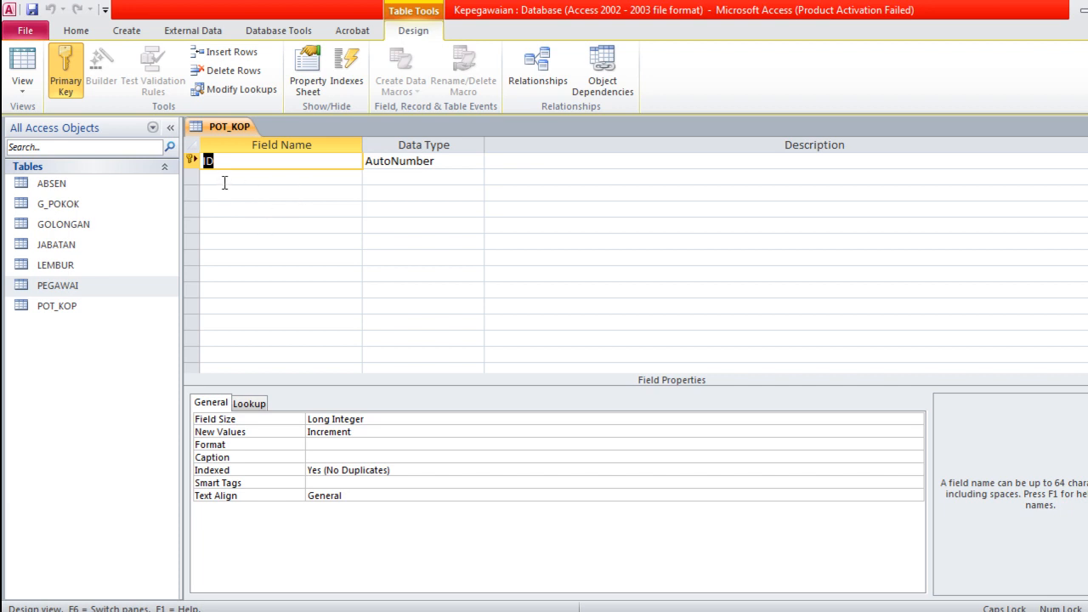
# Rename the first field of POT_KOP to bulan and set its data type to Date/Time.
pyautogui.press('capslock')
pyautogui.write('bulan')
pyautogui.click(466, 162)
pyautogui.click(477, 163)
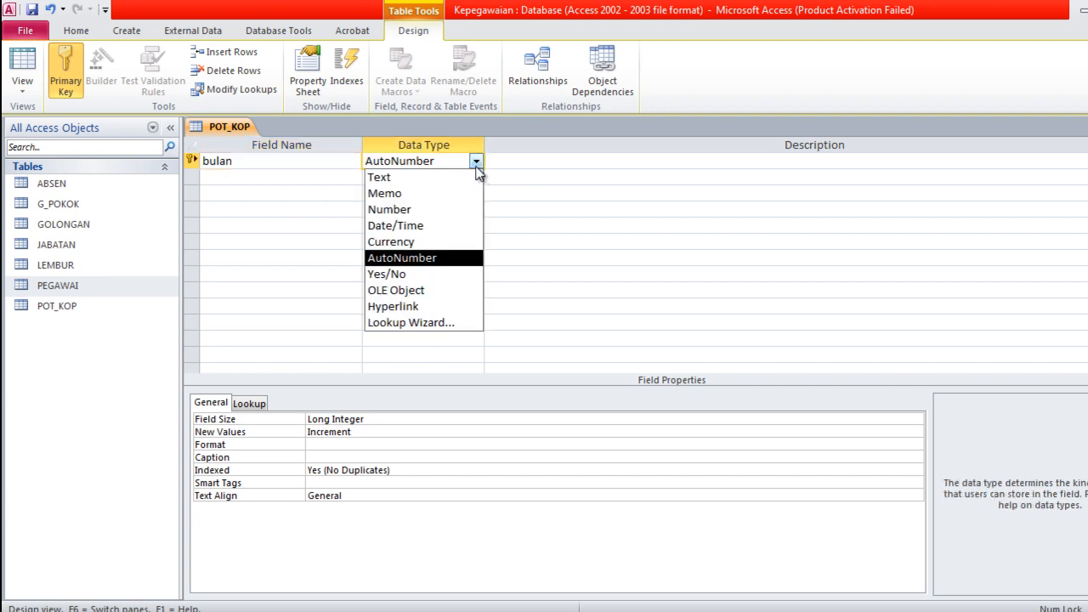
pyautogui.click(420, 231)
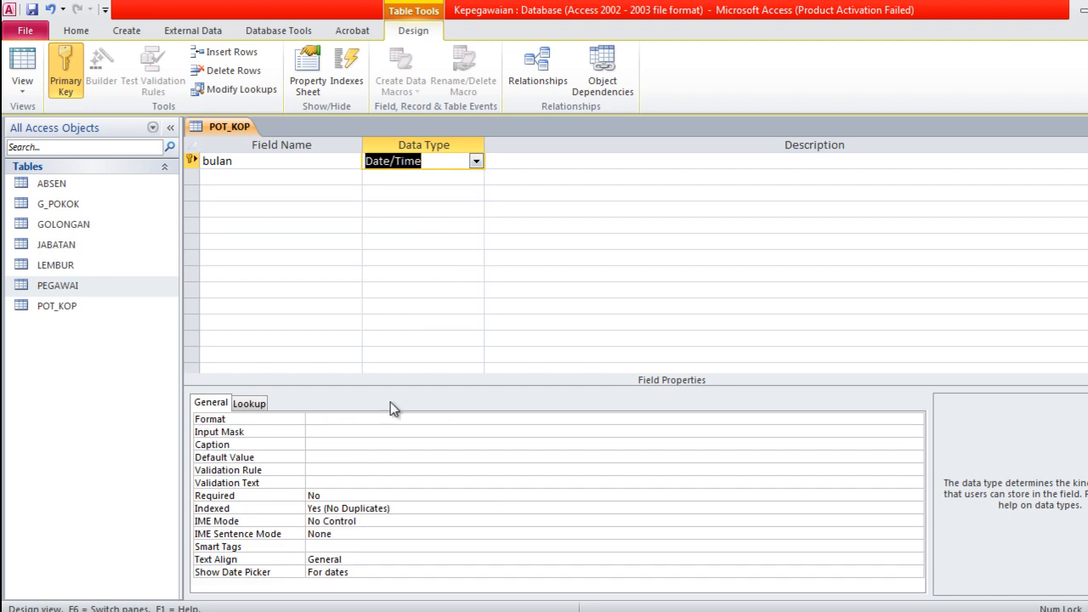
# Set the display format of the bulan field to Medium Date.
pyautogui.click(352, 432)
pyautogui.click(370, 416)
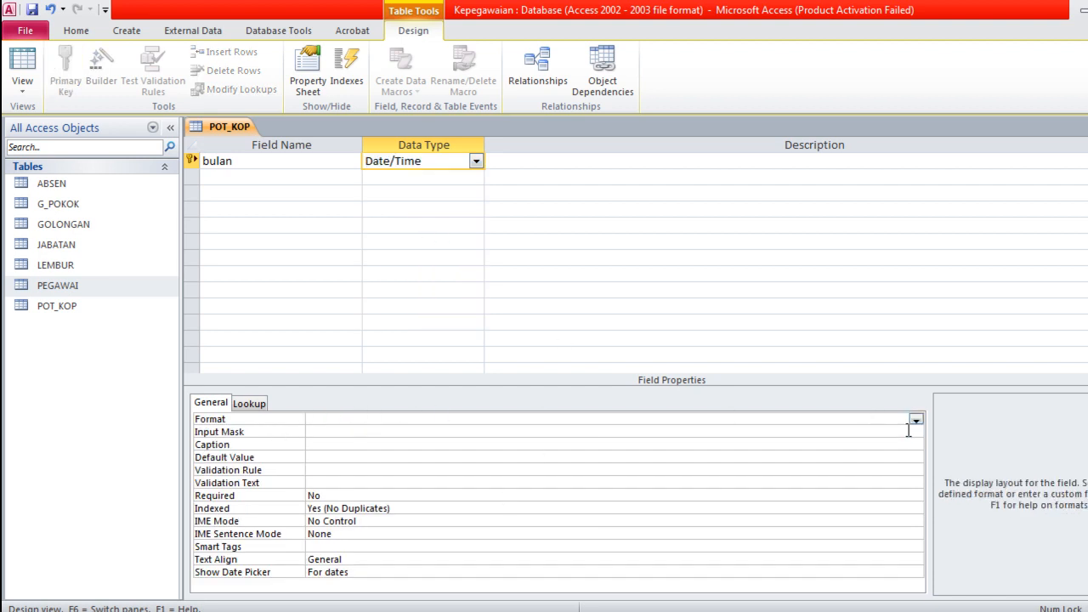
pyautogui.click(915, 420)
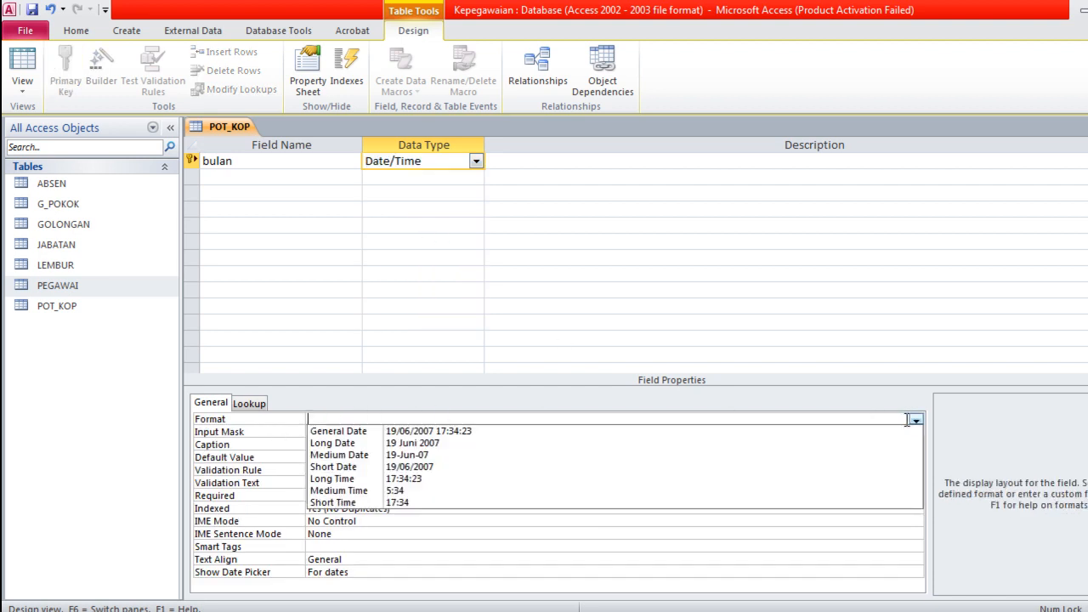
pyautogui.click(416, 456)
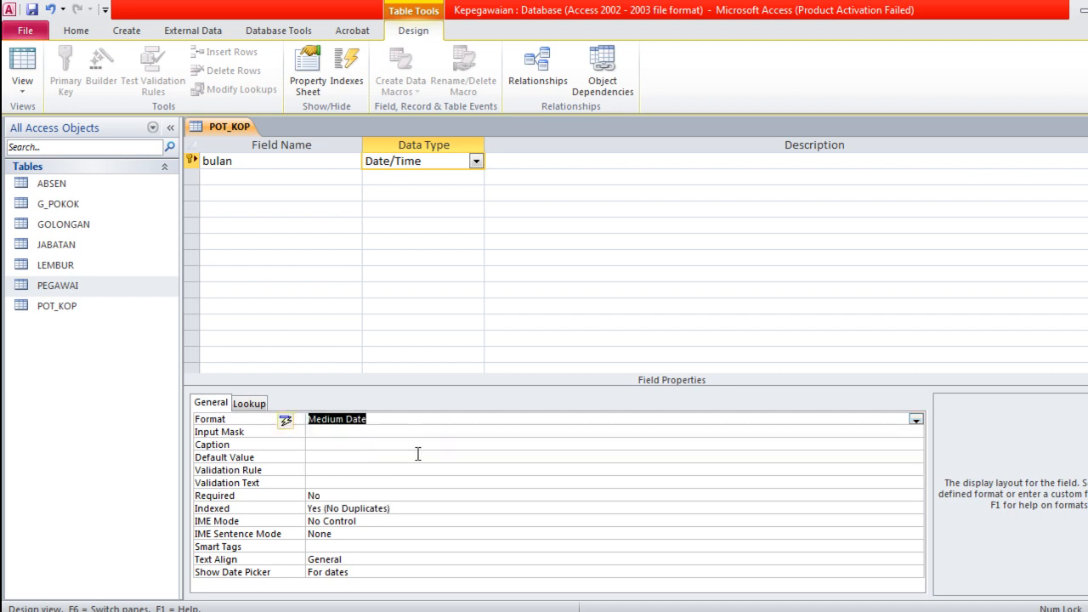
# Add a Text field named nip below bulan with a field size of 8.
pyautogui.click(232, 177)
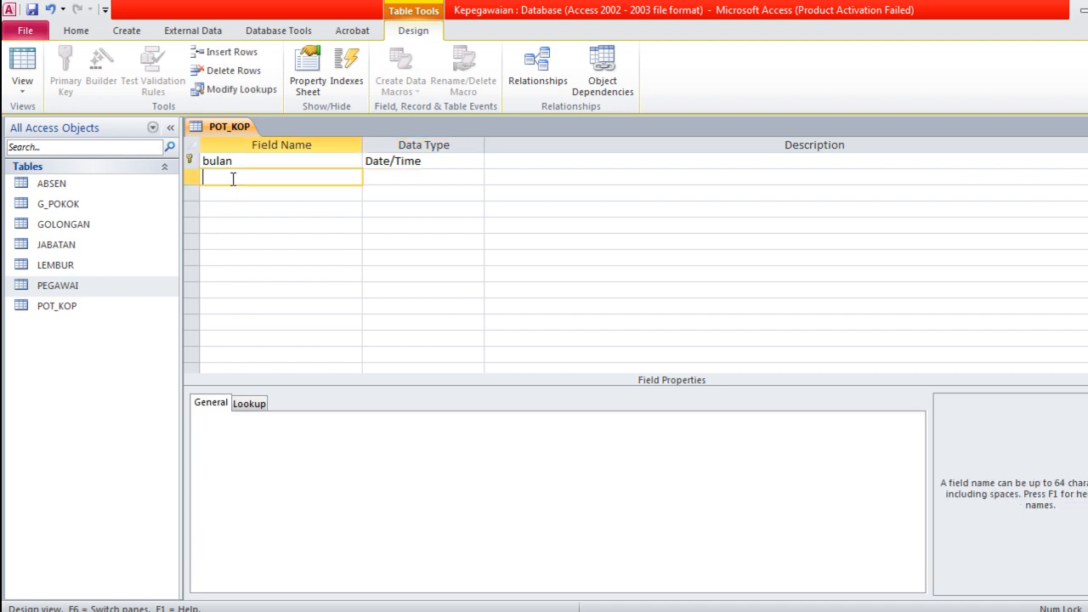
pyautogui.write('nip')
pyautogui.click(403, 180)
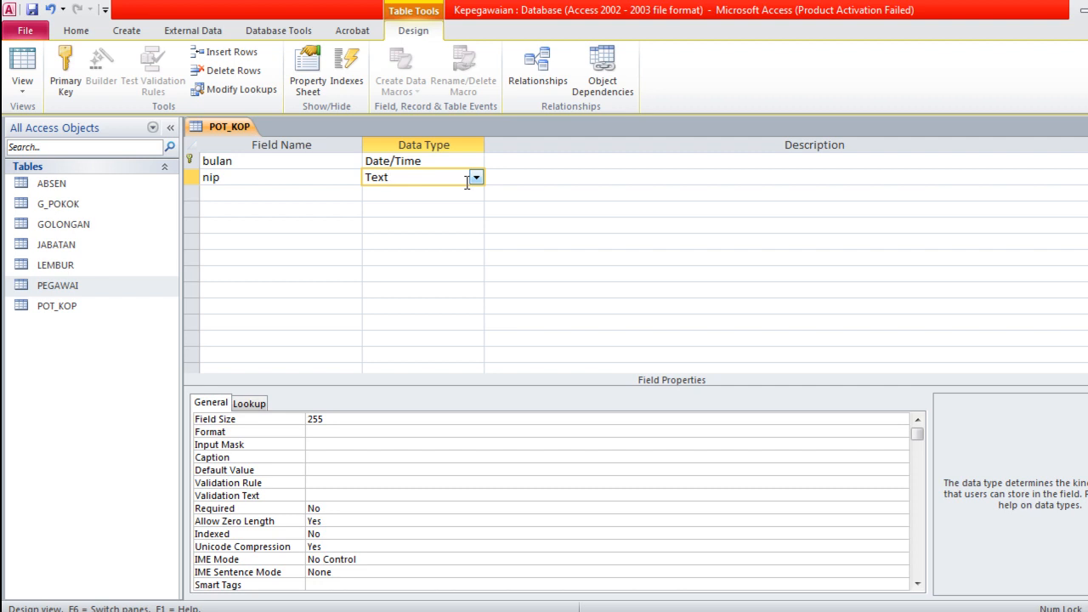
pyautogui.click(376, 420)
pyautogui.doubleClick(366, 420)
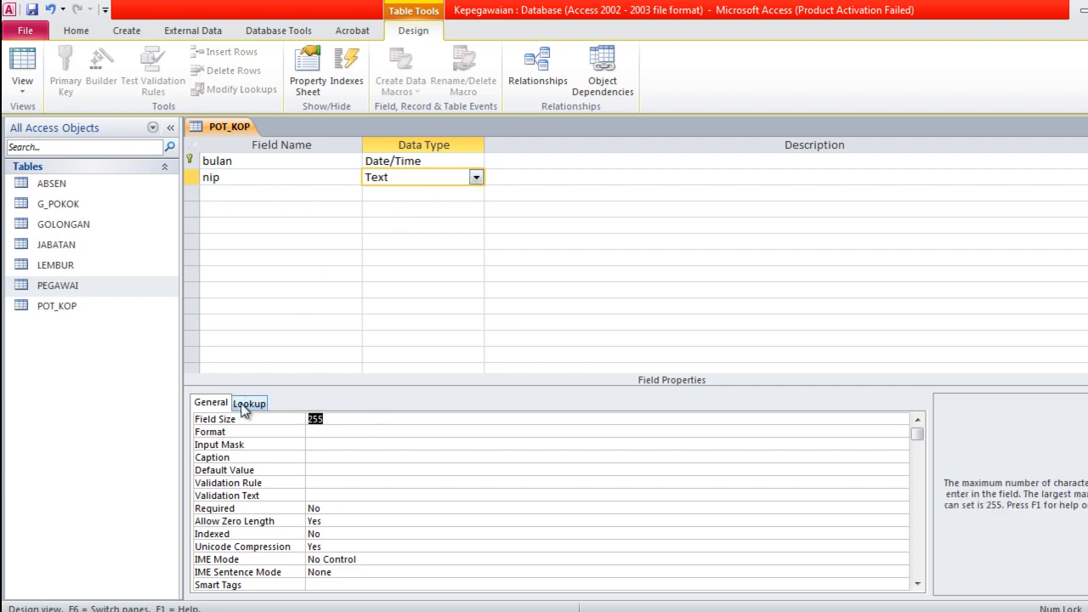
pyautogui.write('8')
# Add a field named jml_pot below nip with data type Number and field size Integer.
pyautogui.click(256, 196)
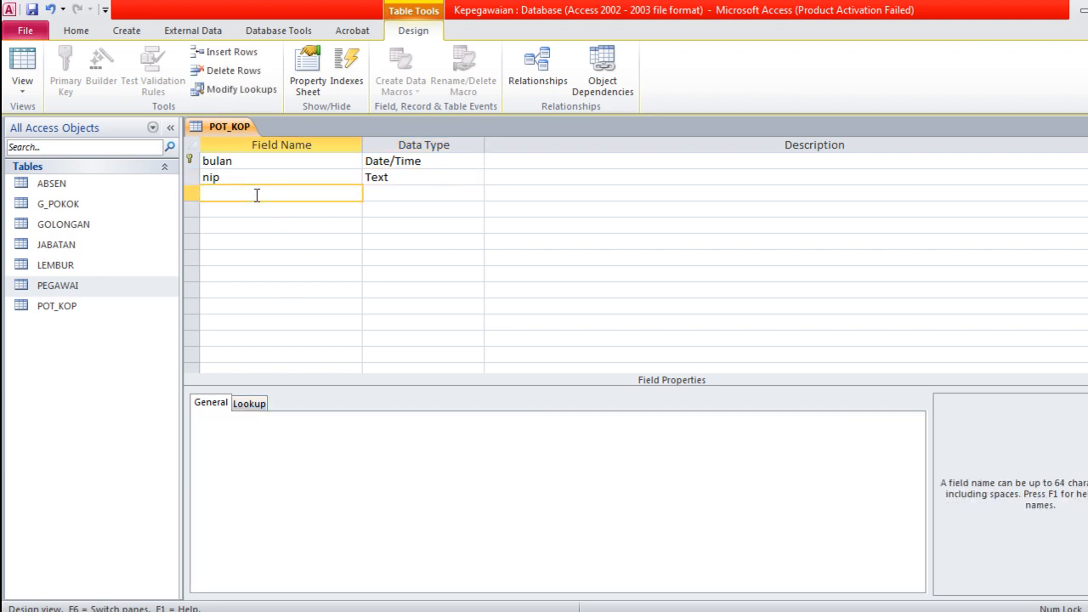
pyautogui.write('jml_pot')
pyautogui.click(396, 196)
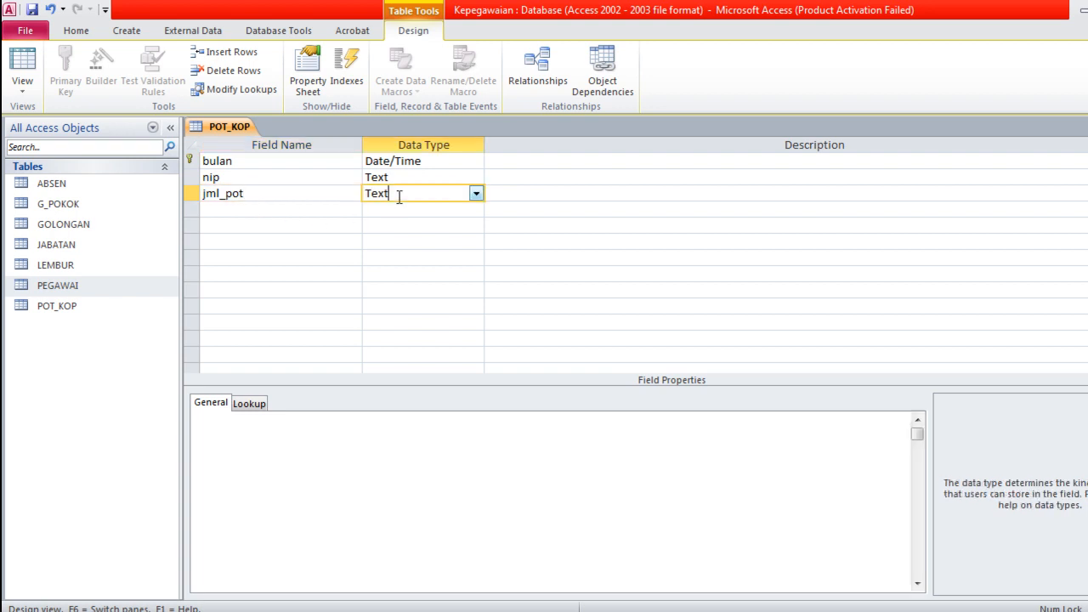
pyautogui.click(476, 195)
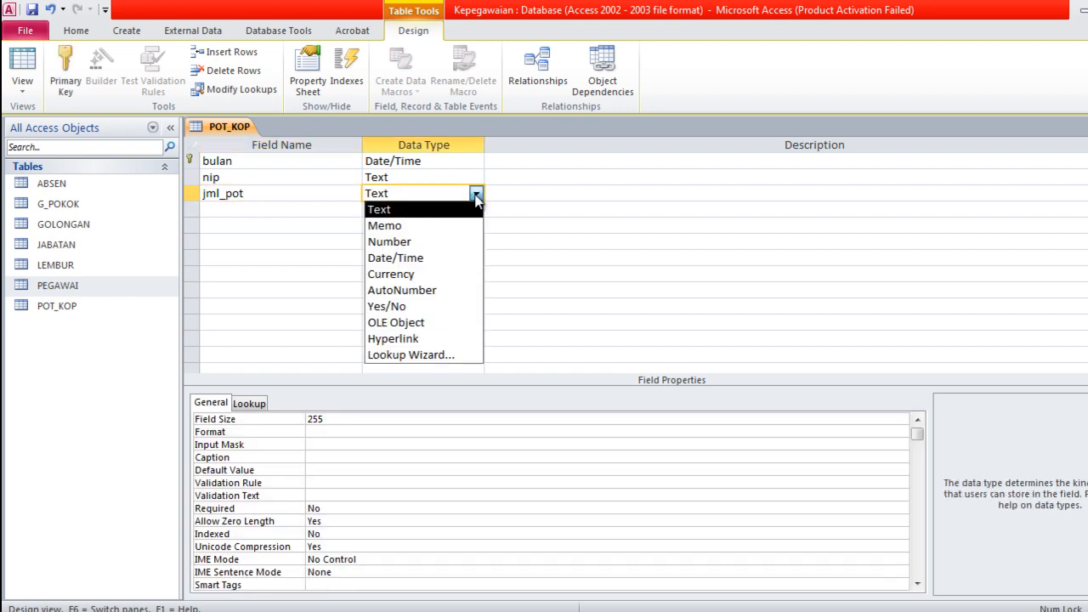
pyautogui.click(400, 242)
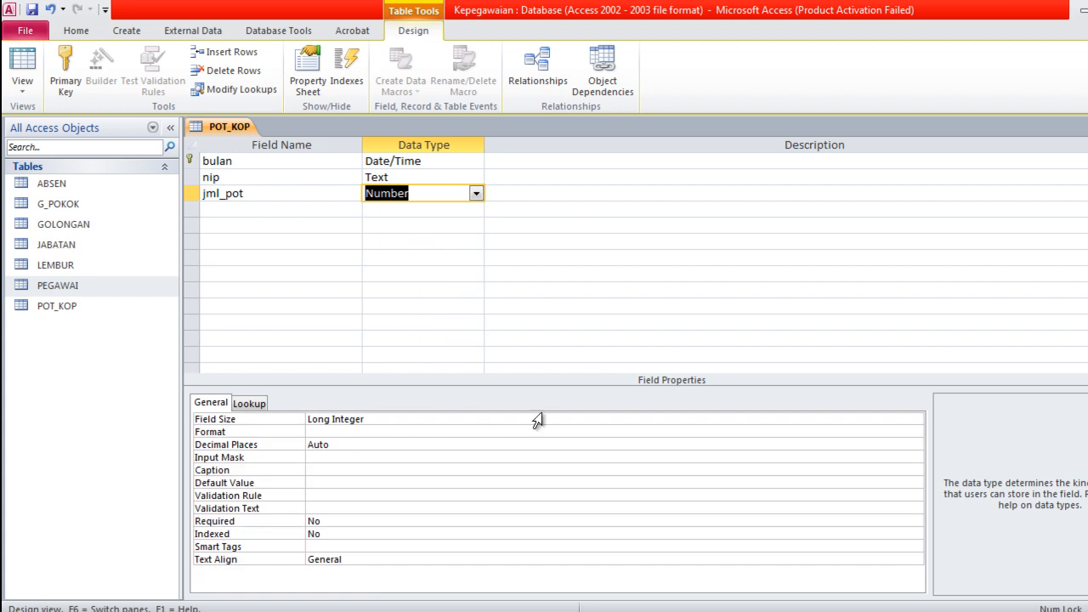
pyautogui.click(895, 420)
pyautogui.click(917, 420)
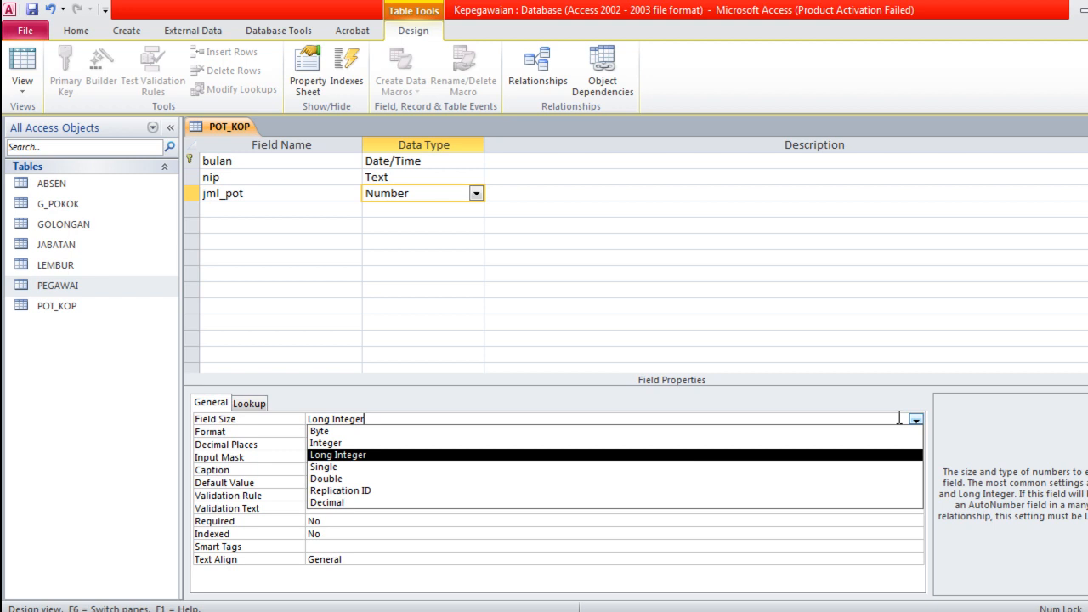
pyautogui.click(320, 444)
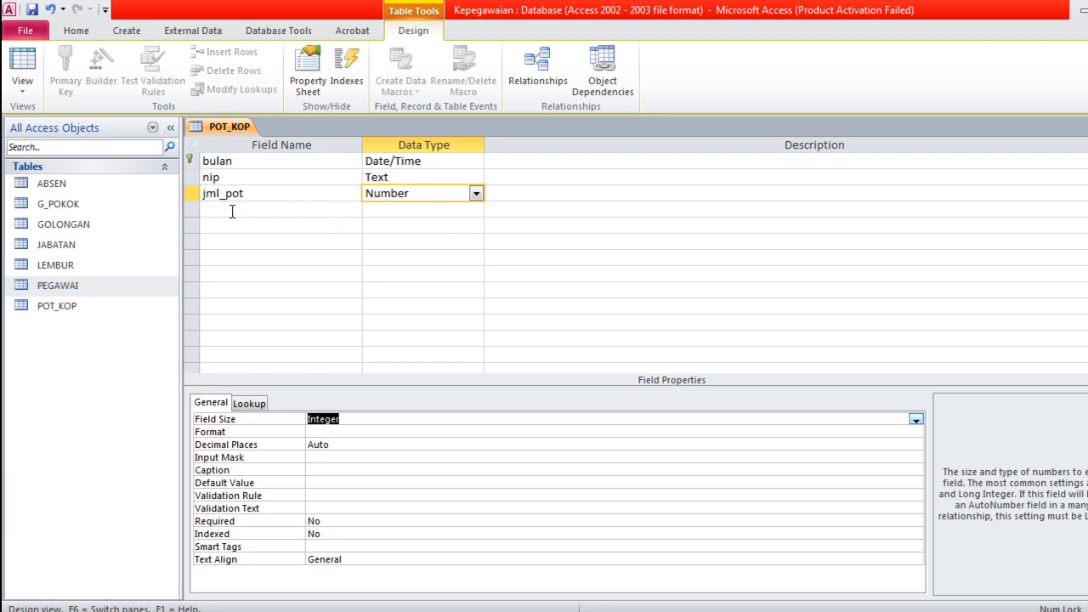
pyautogui.click(223, 161)
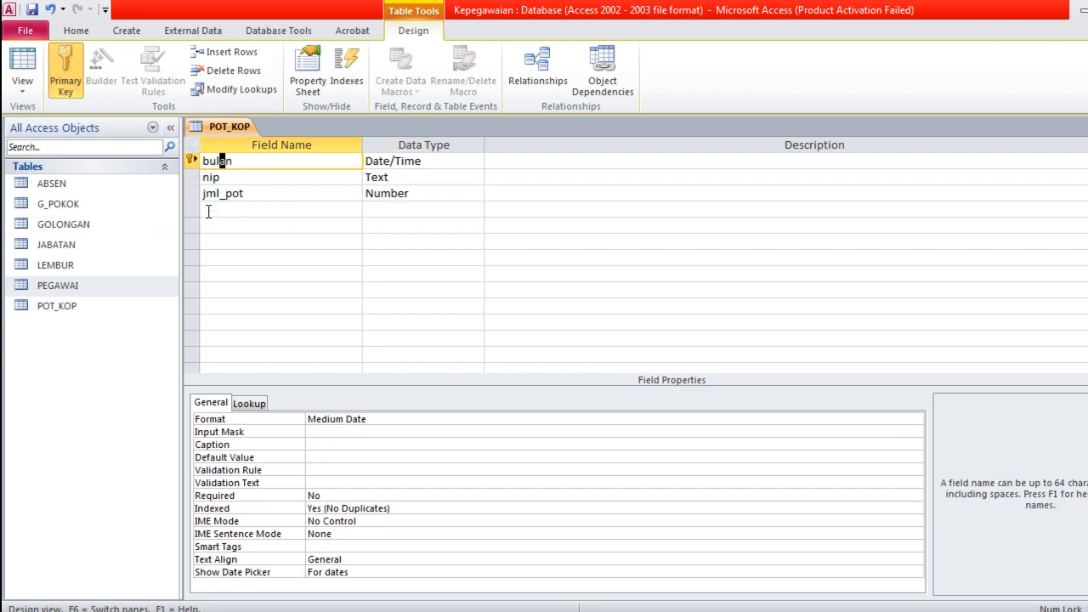
pyautogui.click(316, 255)
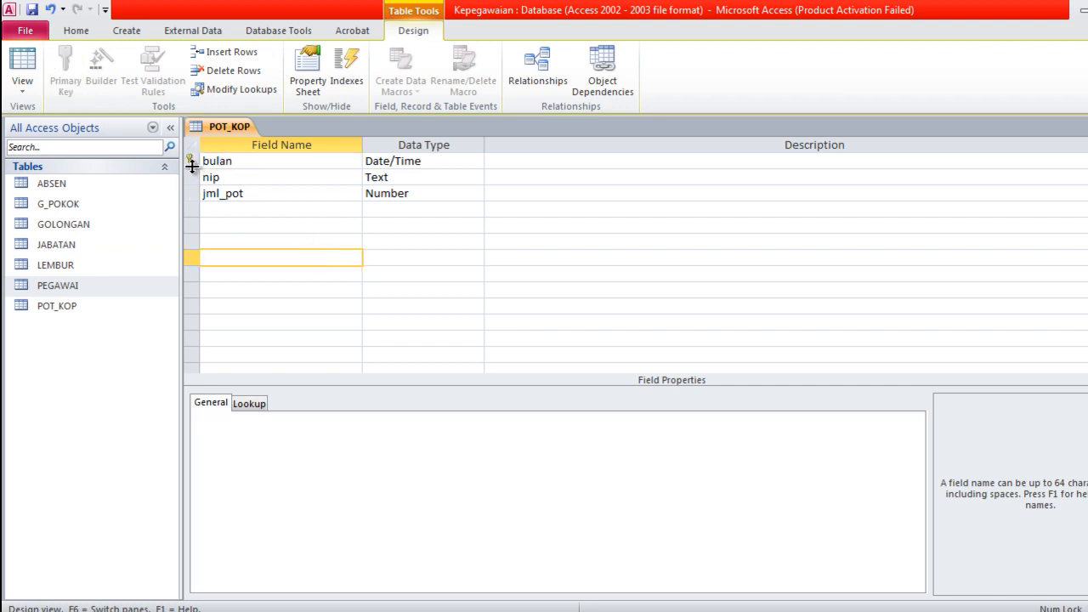
pyautogui.keyDown('shift'); pyautogui.click(190, 160); pyautogui.keyUp('shift')
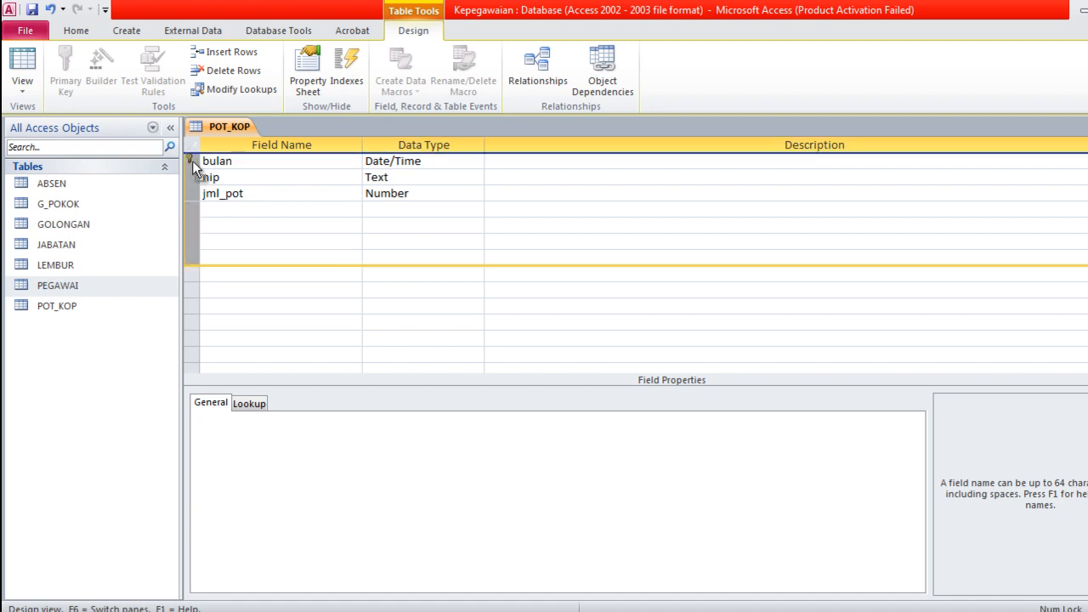
pyautogui.click(288, 289)
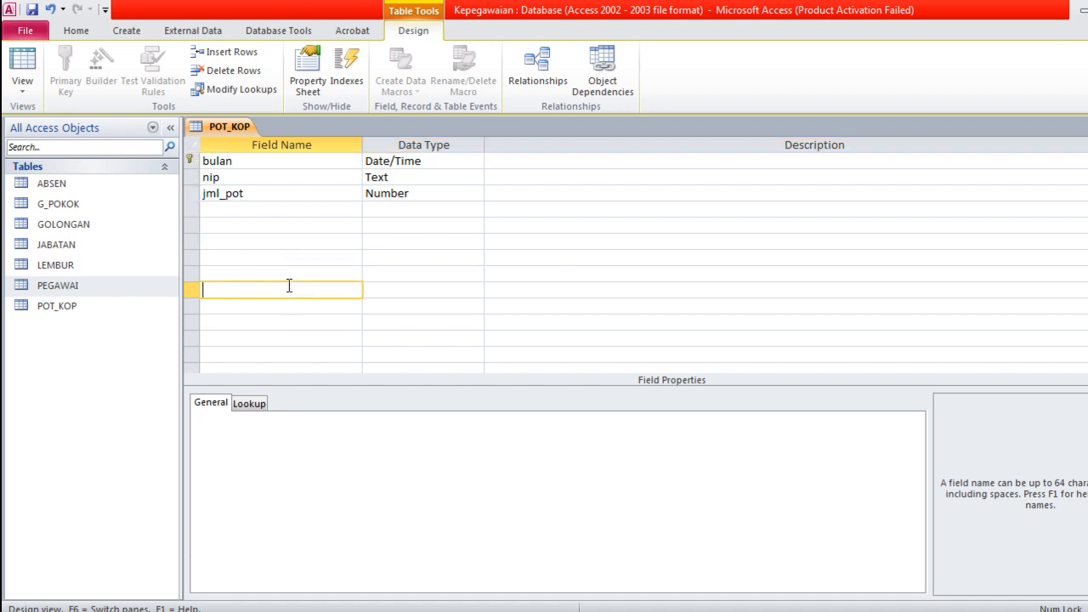
# Make the bulan and nip fields together the primary key of POT_KOP.
pyautogui.click(189, 159)
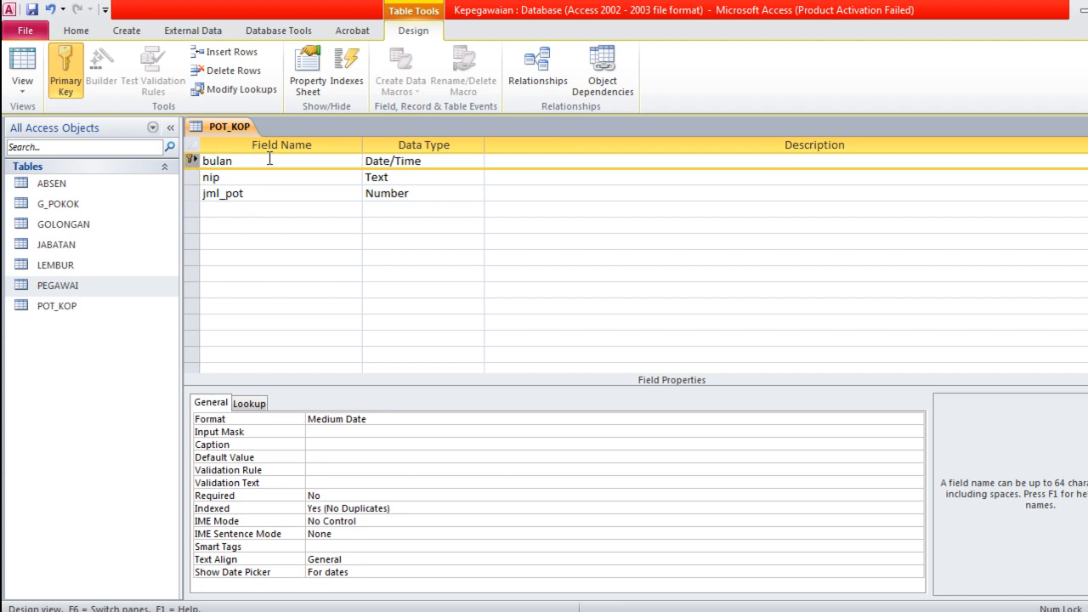
pyautogui.keyDown('shift'); pyautogui.click(189, 178); pyautogui.keyUp('shift')
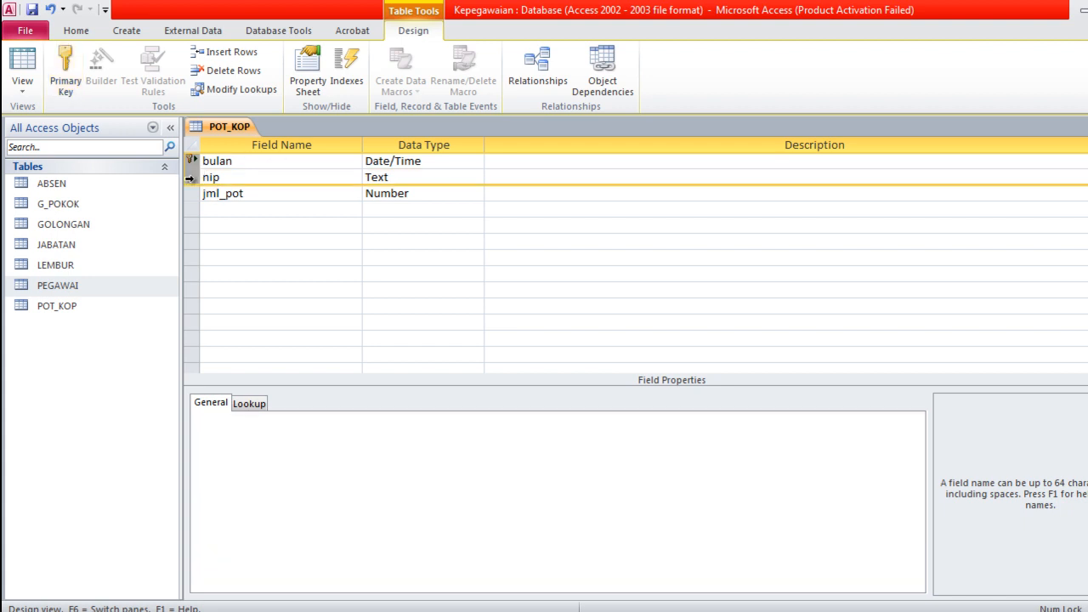
pyautogui.click(75, 87)
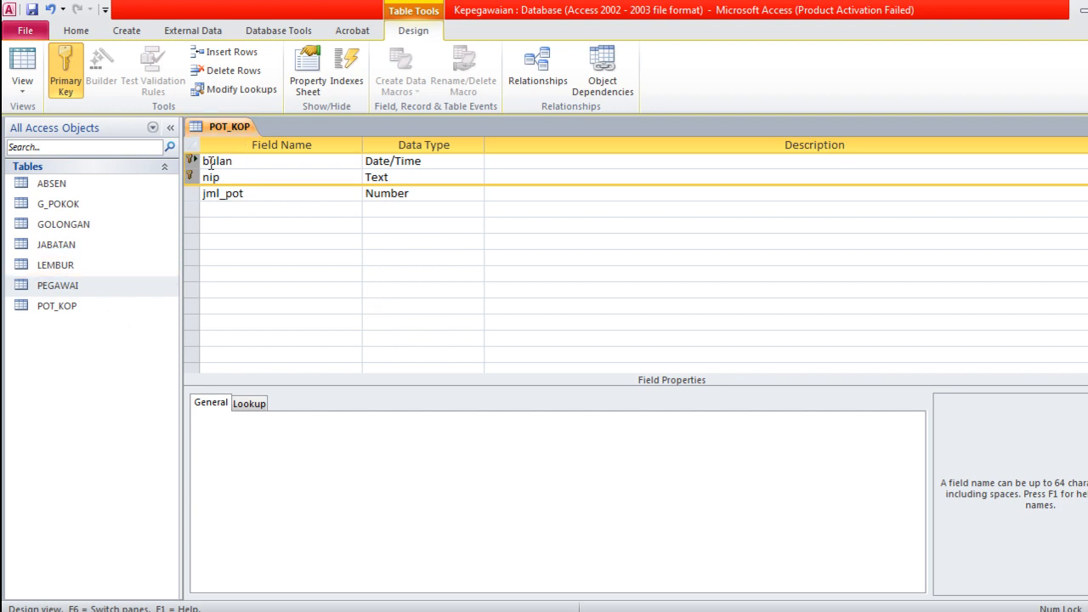
# Save the design of the POT_KOP table.
pyautogui.rightClick(242, 130)
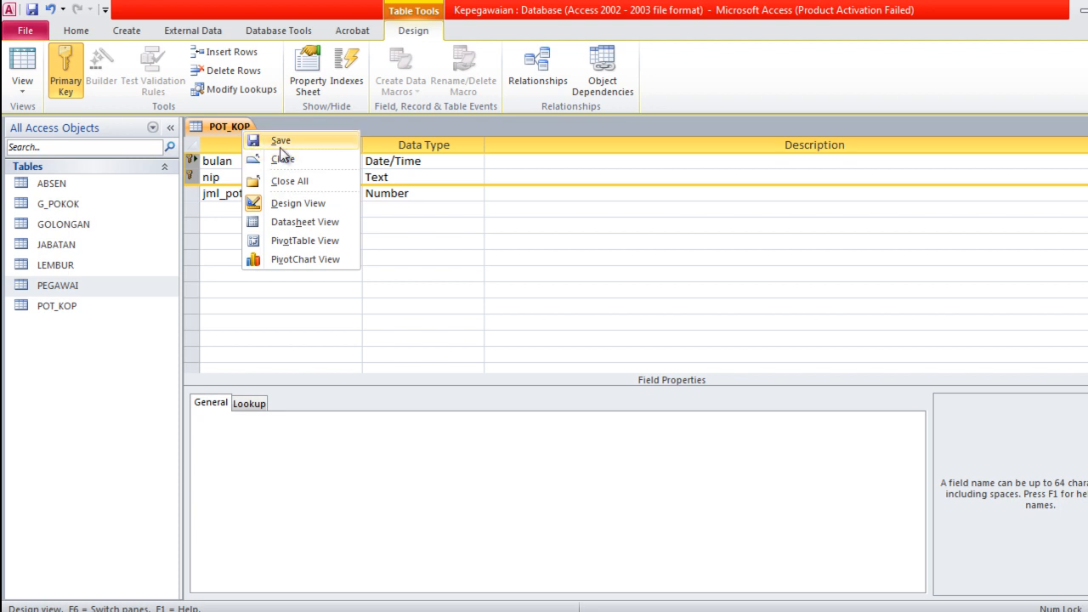
pyautogui.click(279, 141)
pyautogui.rightClick(234, 129)
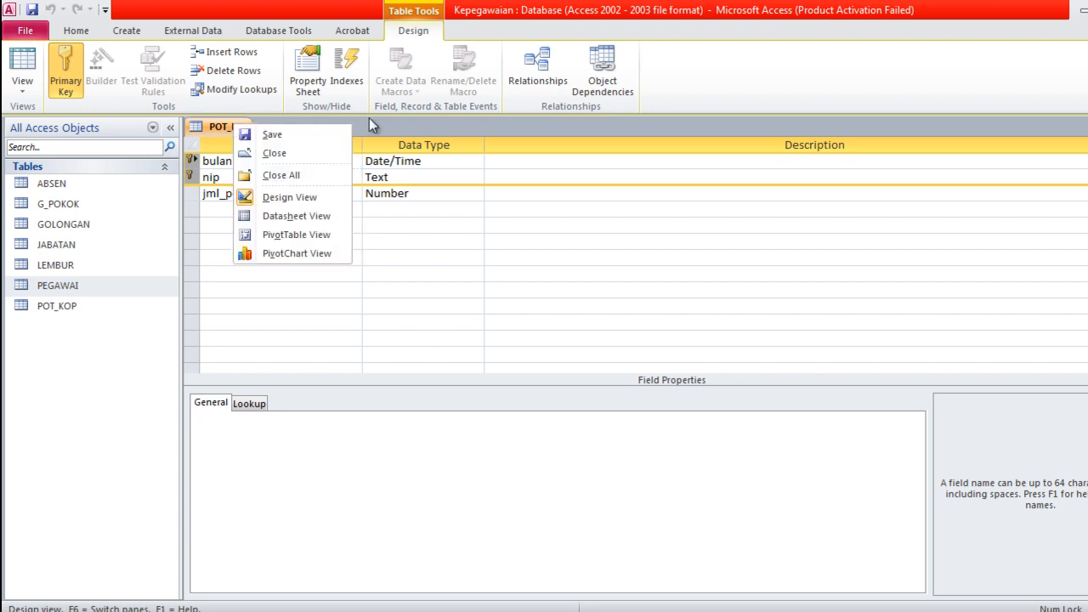
pyautogui.click(426, 122)
# Start the Lookup Wizard for the nip field's data type, taking values from another table and choosing PEGAWAI as the source.
pyautogui.click(237, 176)
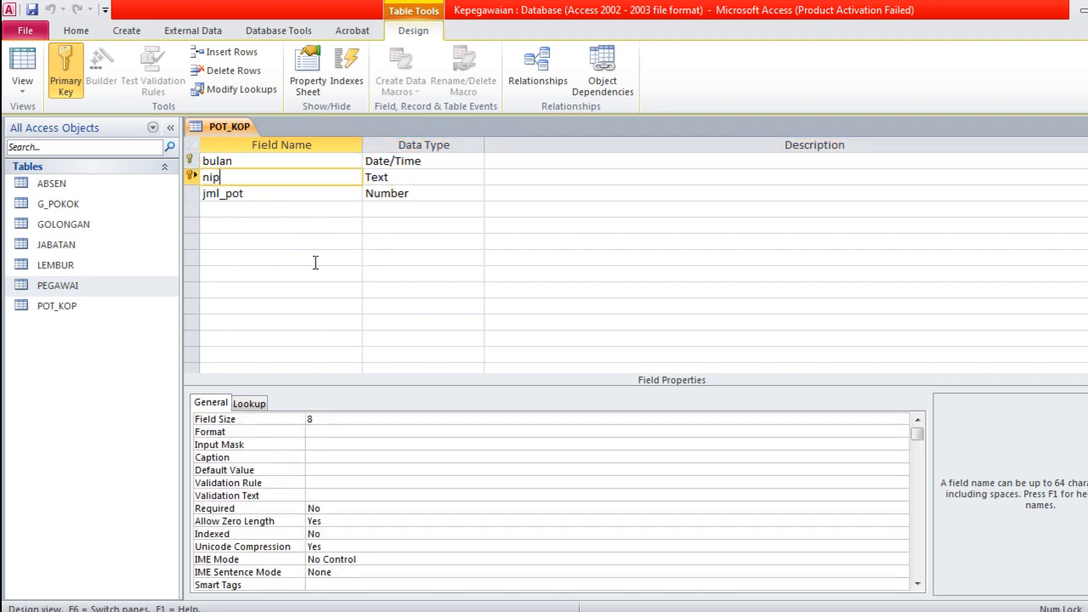
pyautogui.click(433, 176)
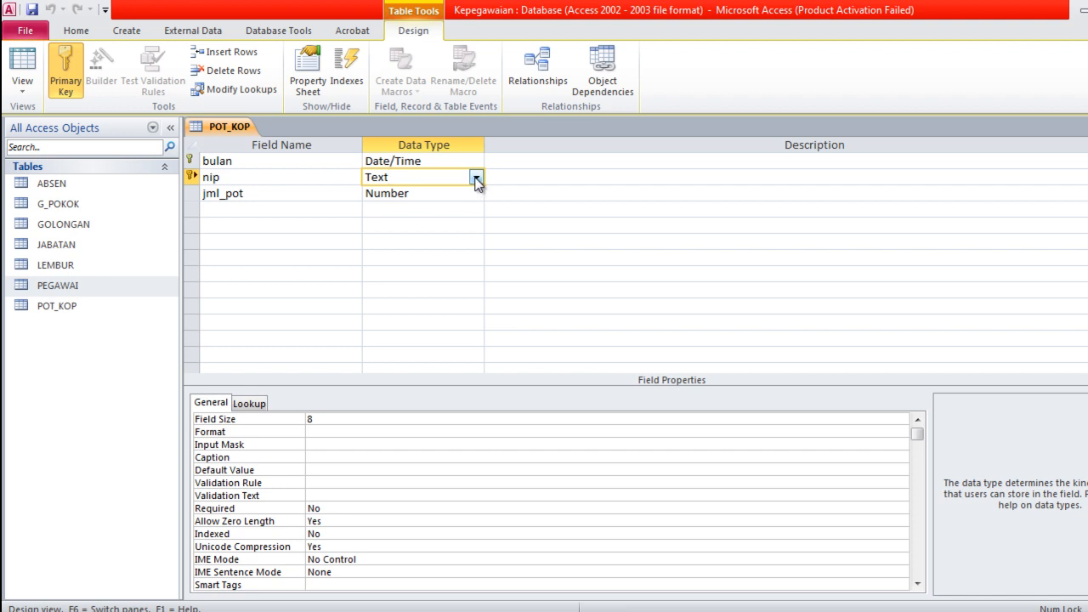
pyautogui.click(477, 179)
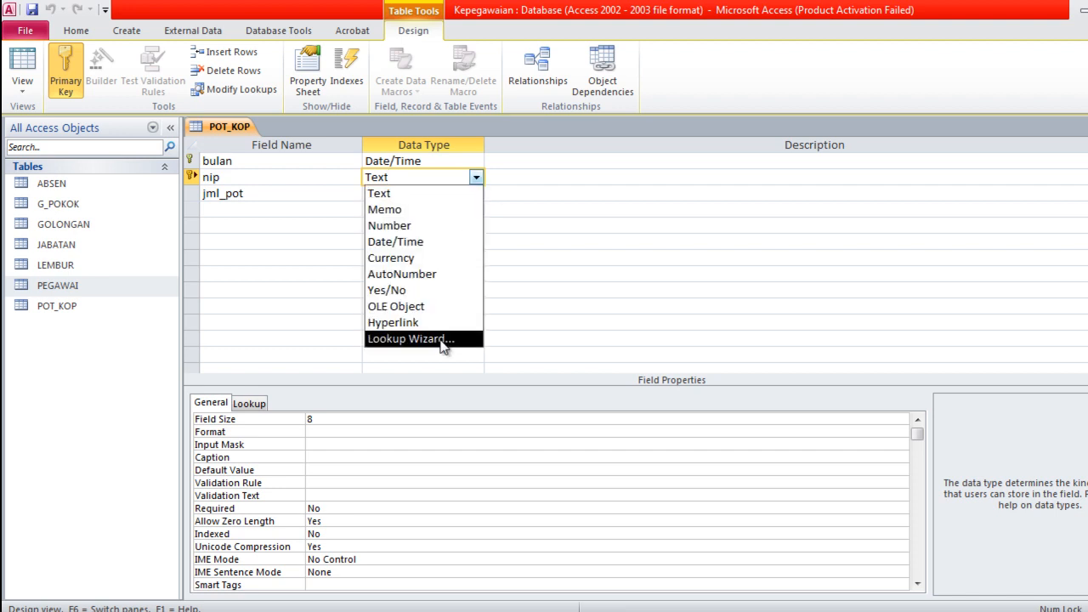
pyautogui.click(443, 338)
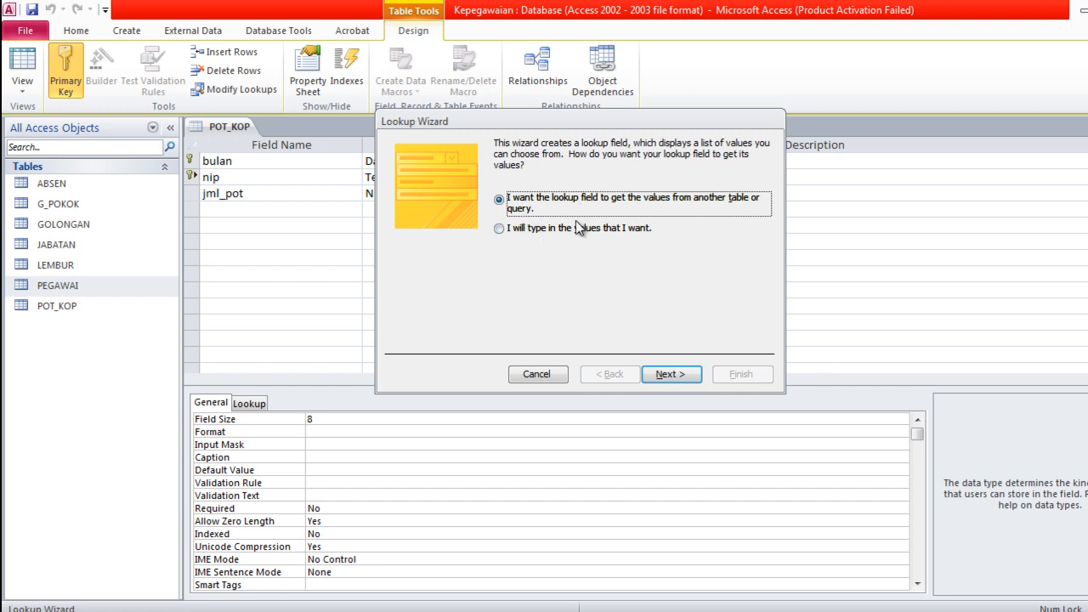
pyautogui.click(670, 378)
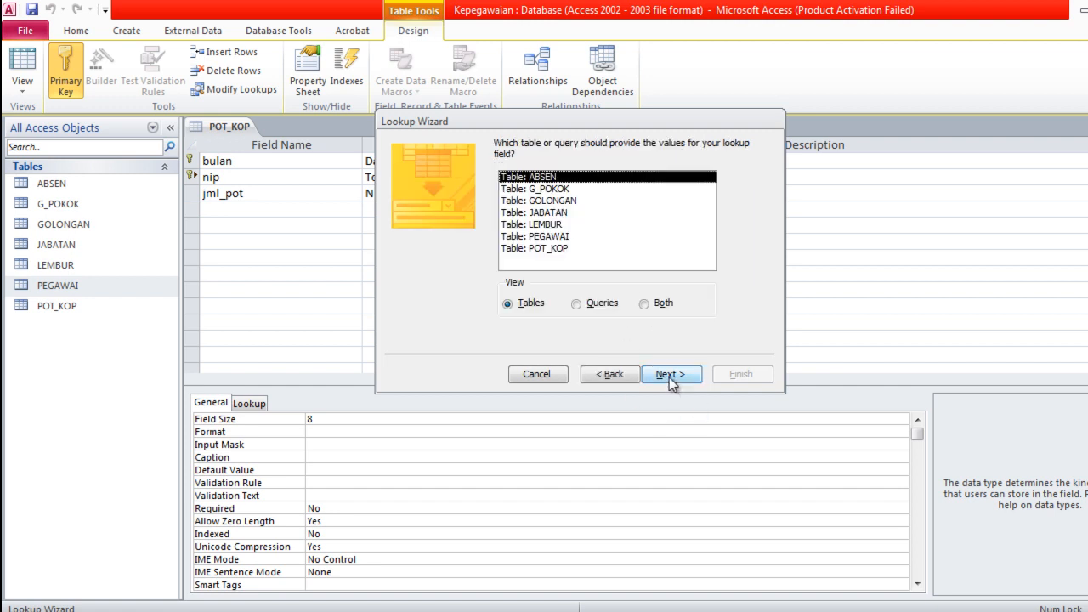
pyautogui.click(548, 238)
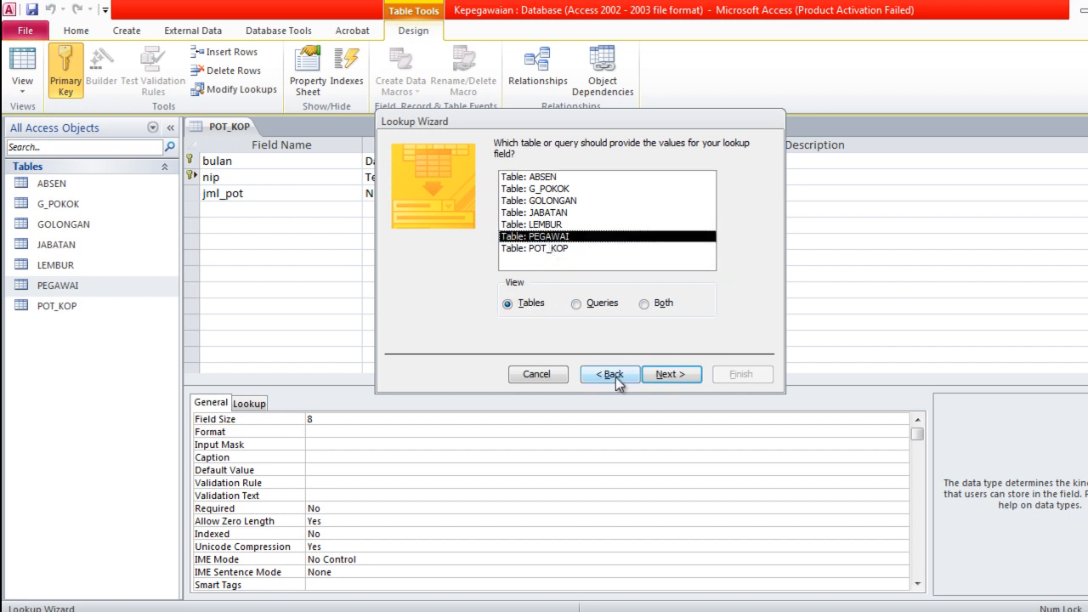
pyautogui.click(670, 377)
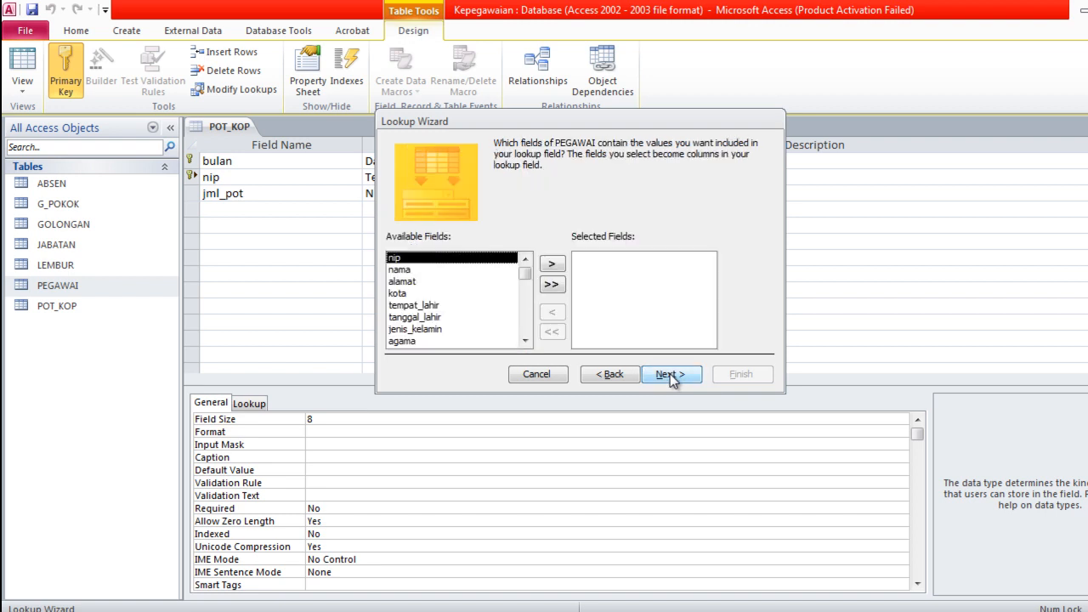
# Use PEGAWAI's nip field as the lookup column and sort the list by nip in ascending order.
pyautogui.click(552, 264)
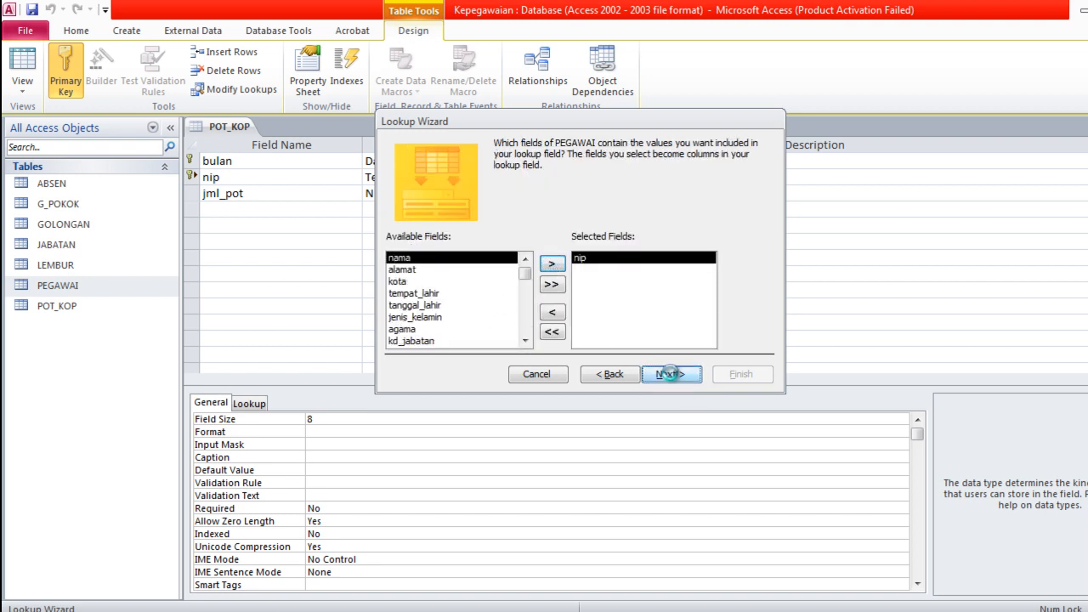
pyautogui.click(670, 375)
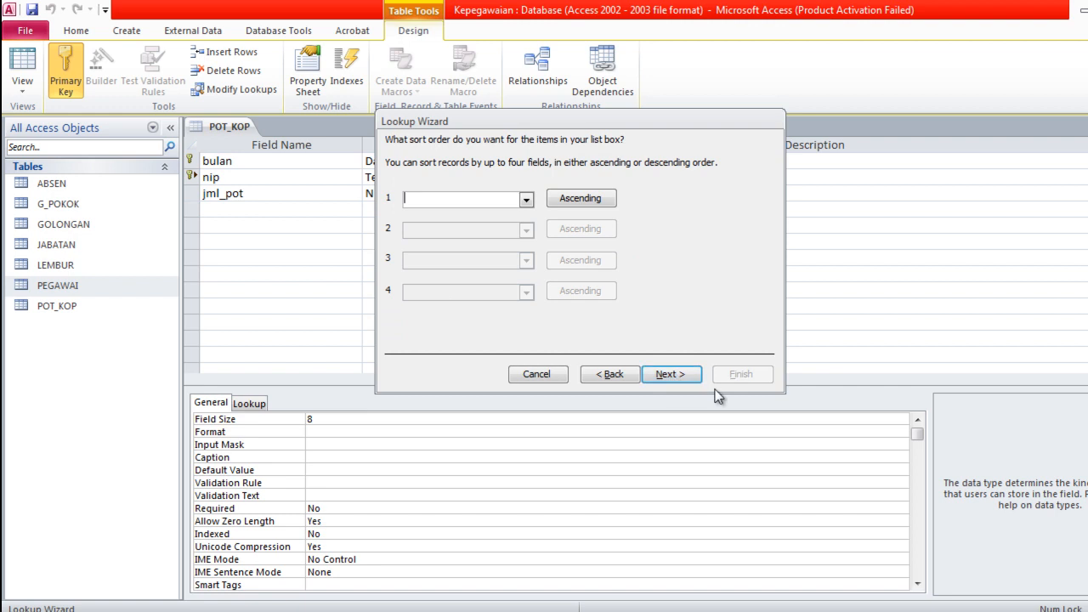
pyautogui.click(526, 199)
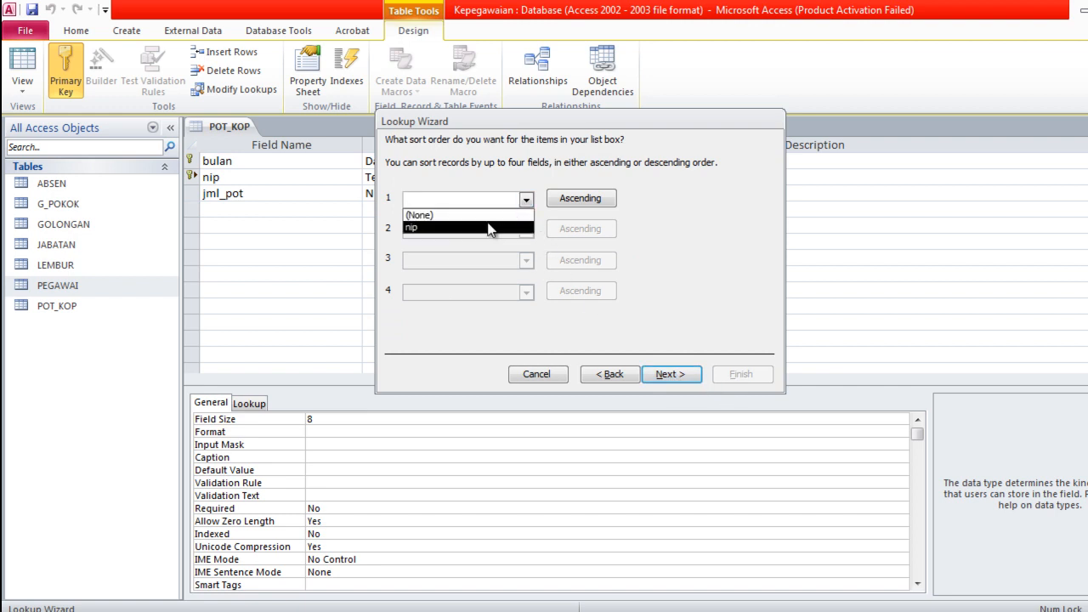
pyautogui.click(491, 228)
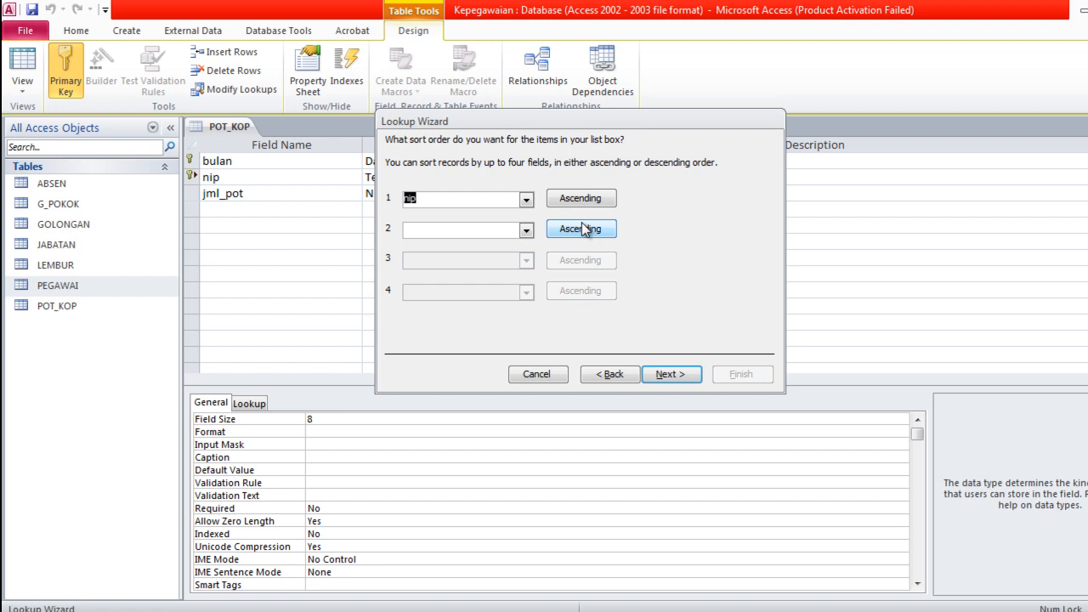
pyautogui.click(672, 374)
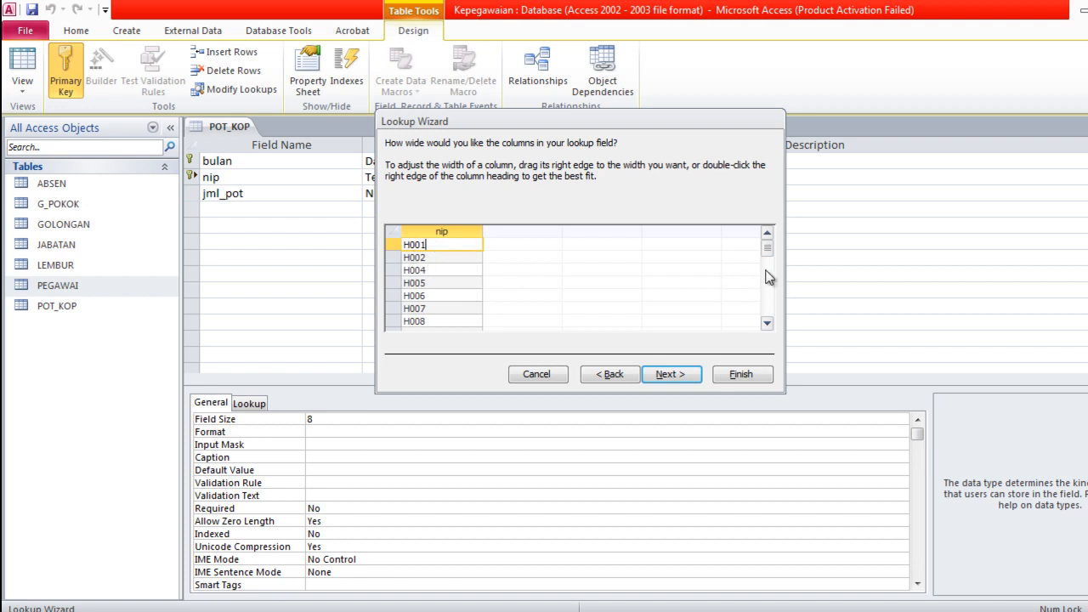
# Accept the lookup column width and the label nip, finish the wizard and save the table for the relationship.
pyautogui.moveTo(768, 248); pyautogui.dragTo(768, 288)
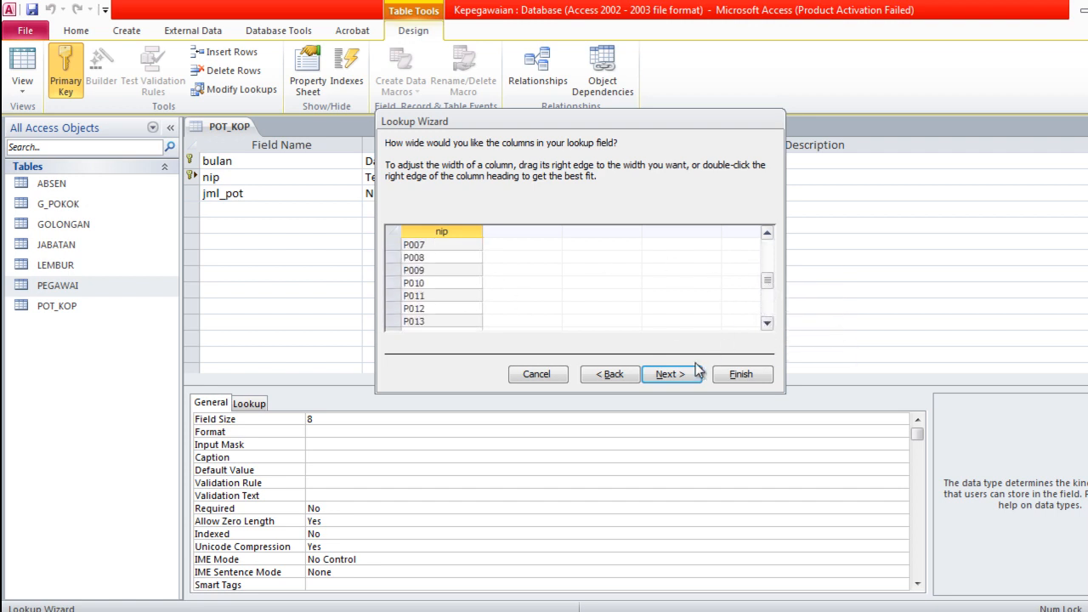
pyautogui.click(671, 374)
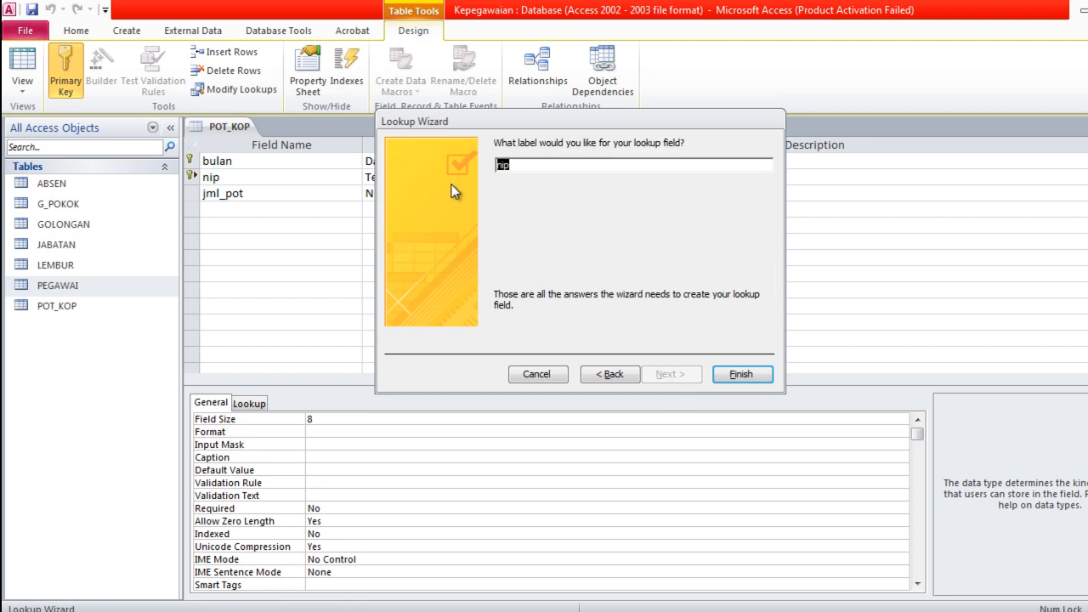
pyautogui.click(530, 167)
pyautogui.click(742, 375)
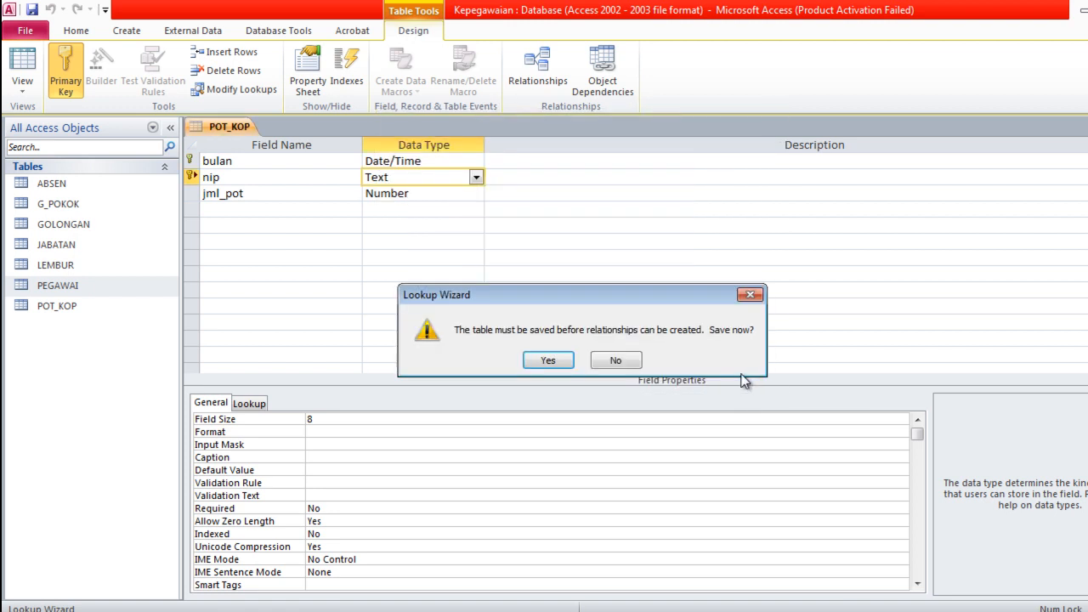
pyautogui.click(549, 360)
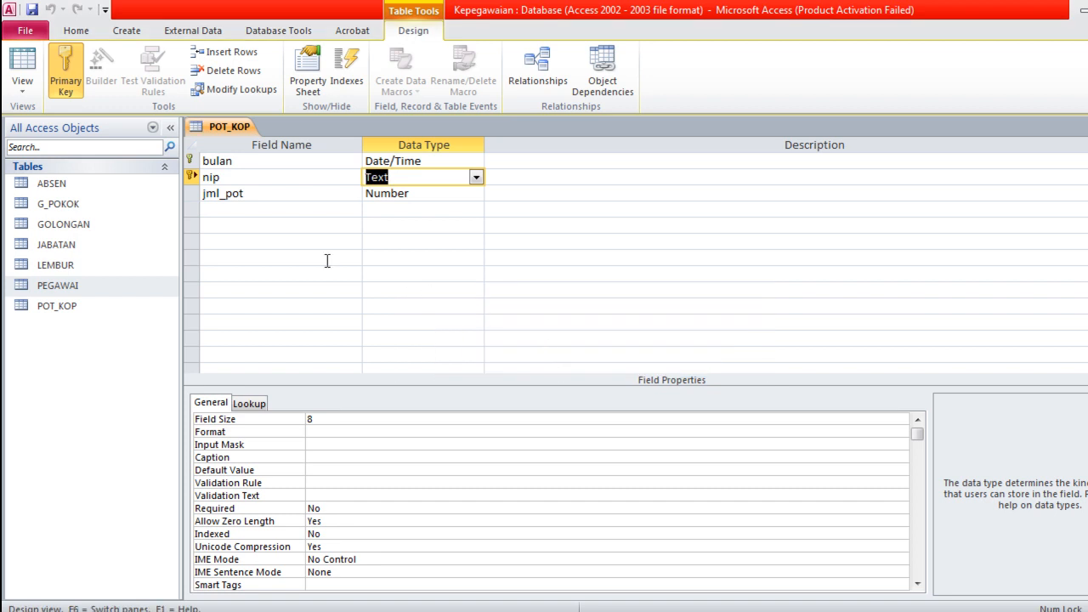
# Switch the POT_KOP table from Design View to Datasheet View.
pyautogui.click(30, 75)
pyautogui.click(26, 85)
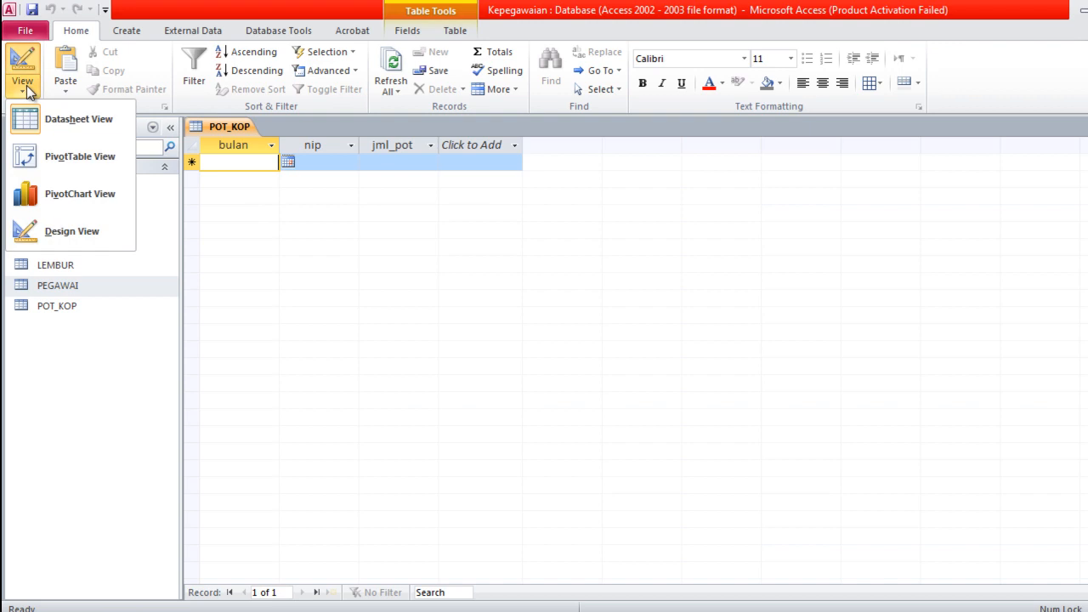
pyautogui.click(60, 125)
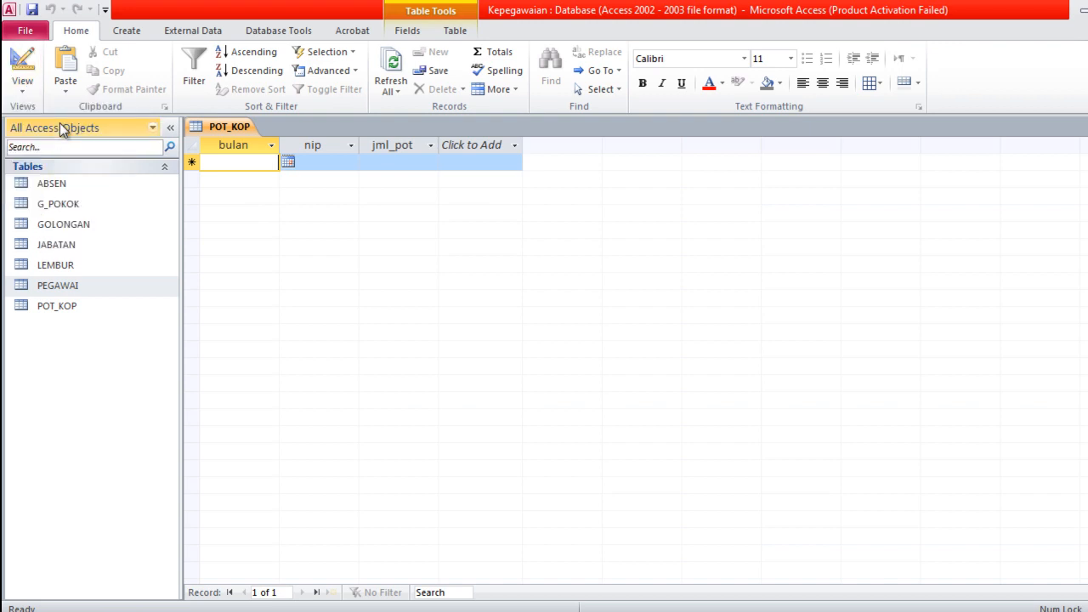
# Enter the first POT_KOP record with nip H001 and bulan 02-Agust-10, leaving jml_pot empty.
pyautogui.click(324, 161)
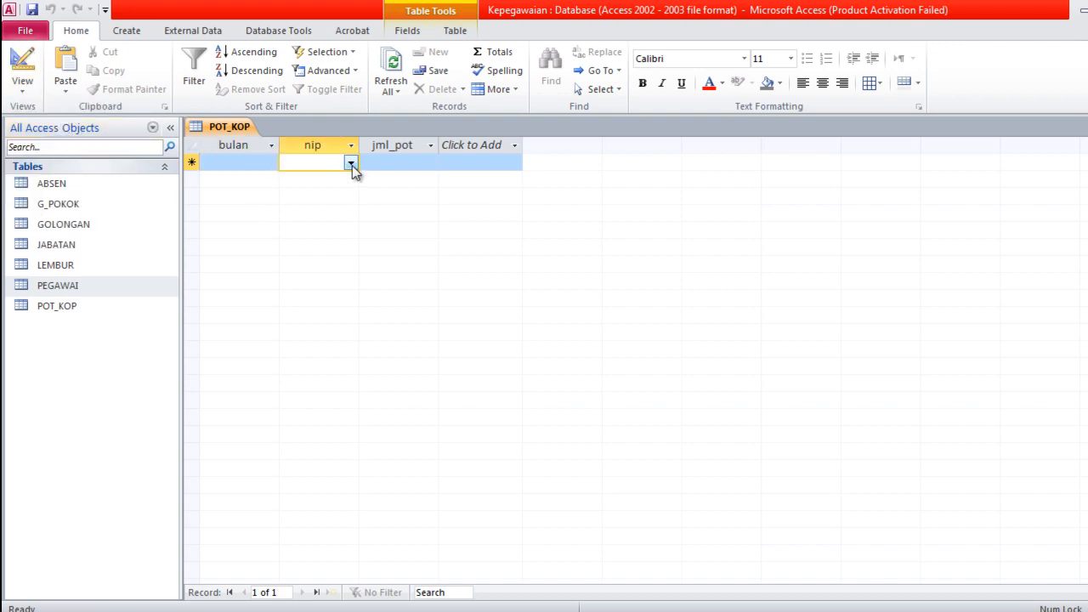
pyautogui.click(351, 164)
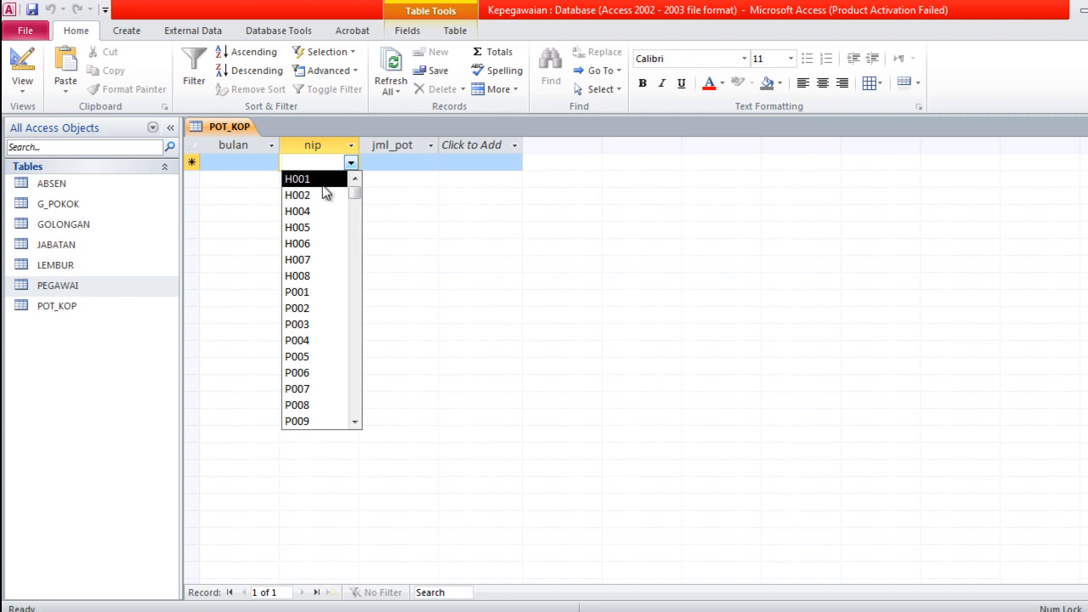
pyautogui.click(298, 178)
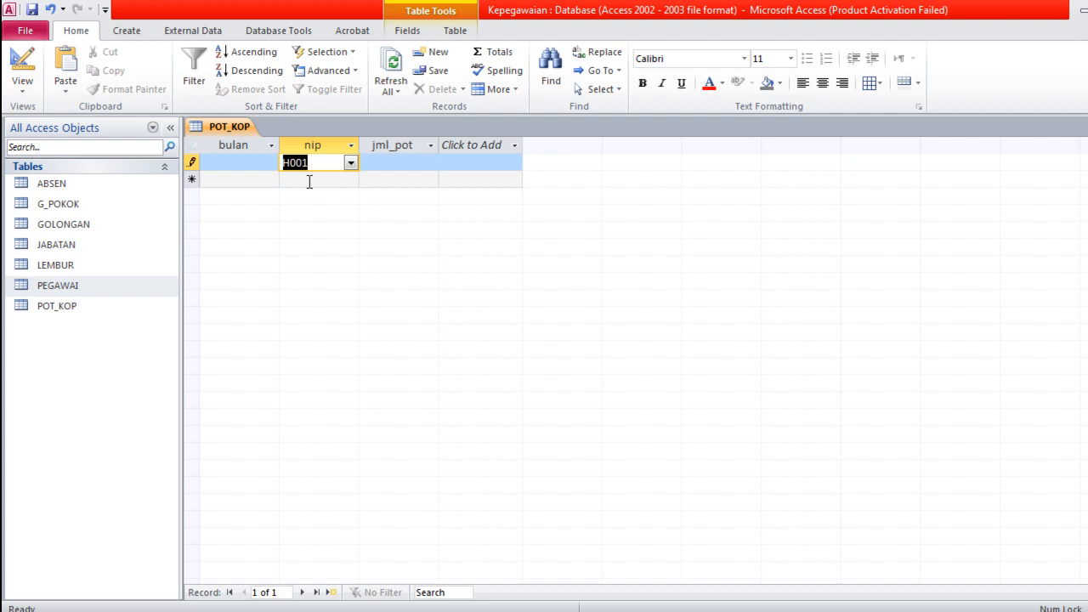
pyautogui.click(245, 162)
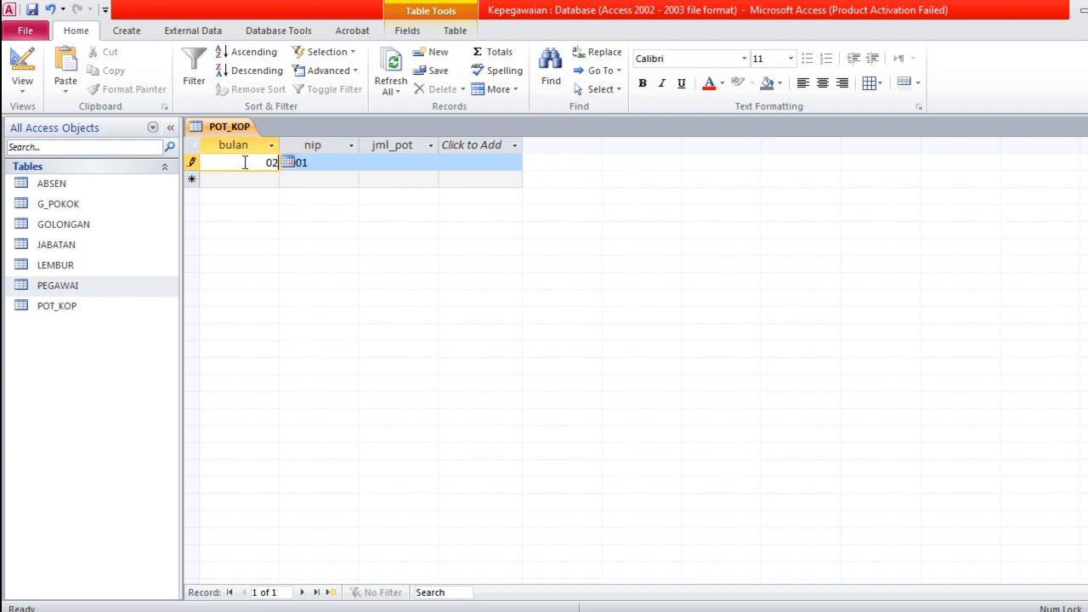
pyautogui.write('02-aug-10')
pyautogui.click(378, 162)
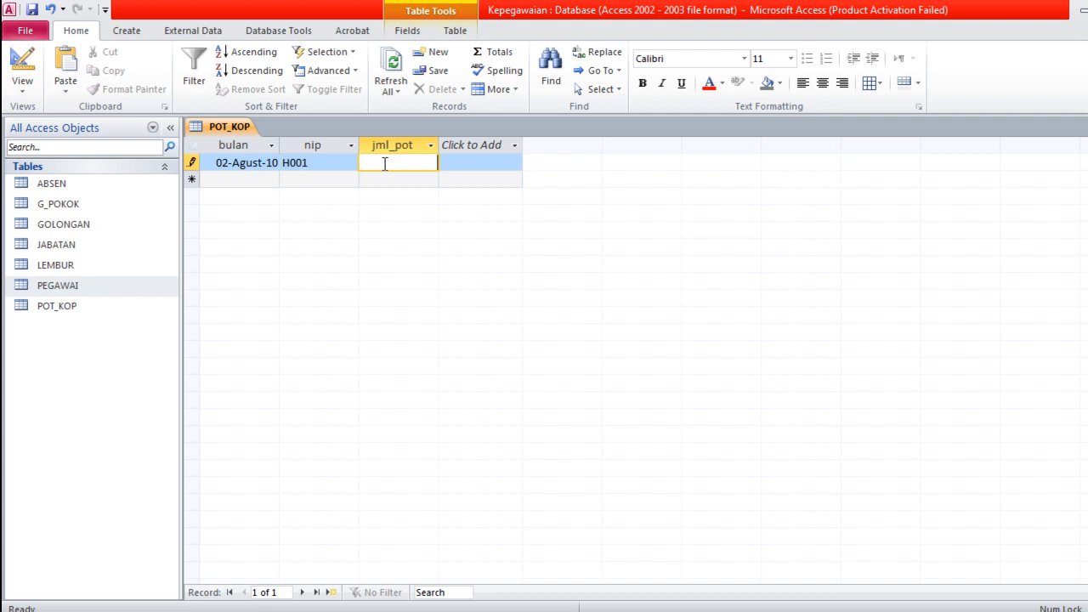
pyautogui.click(266, 179)
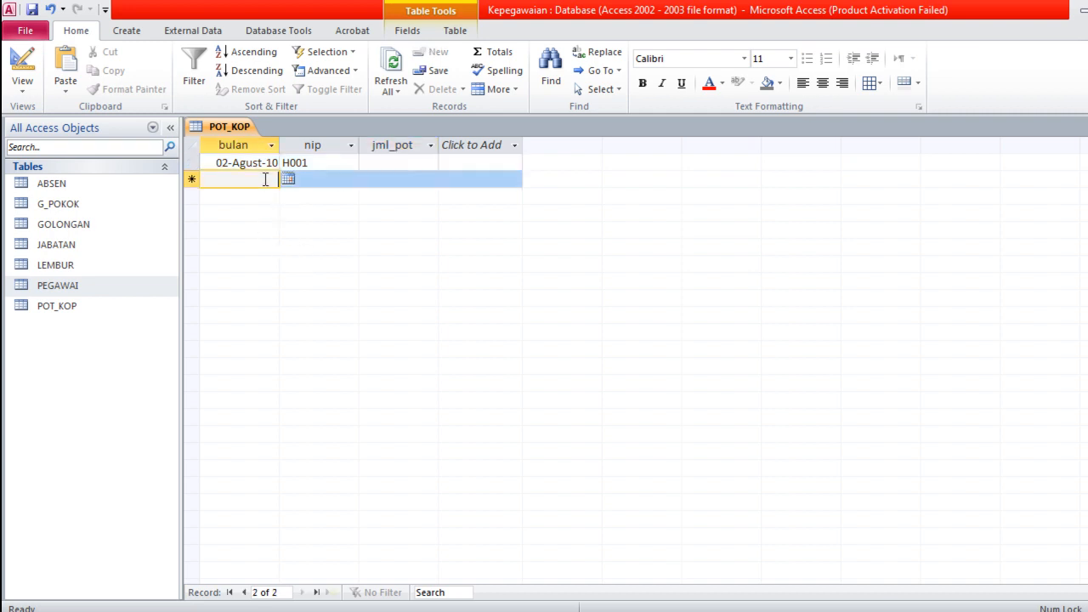
# Copy the first record's bulan date into a second record and choose nip H002 for it.
pyautogui.moveTo(218, 162); pyautogui.dragTo(281, 161)
pyautogui.hotkey('ctrl', 'c')
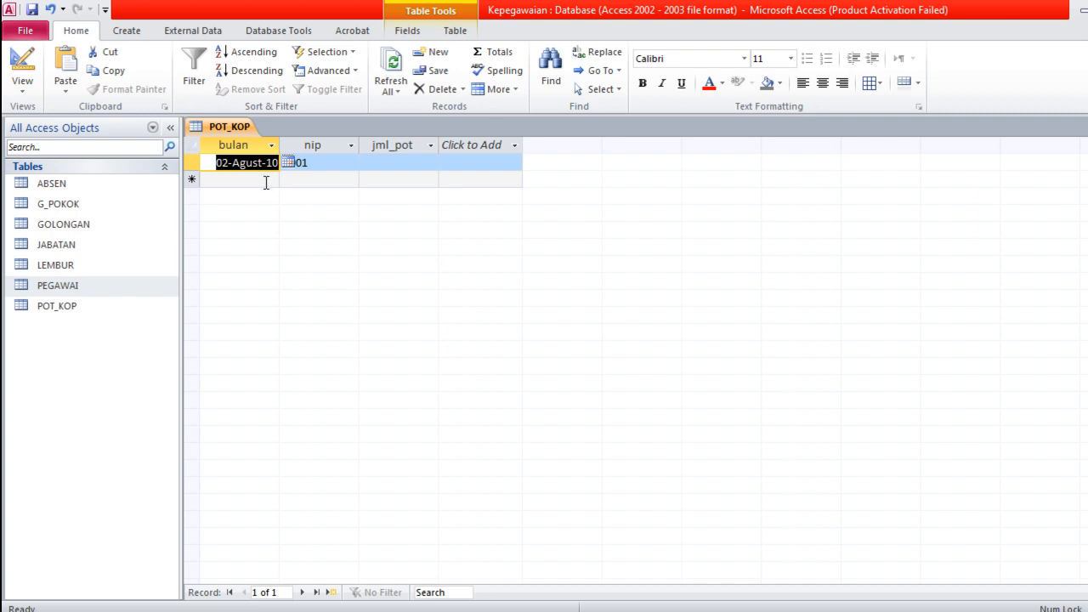
pyautogui.click(266, 182)
pyautogui.hotkey('ctrl', 'v')
pyautogui.click(331, 179)
pyautogui.click(350, 180)
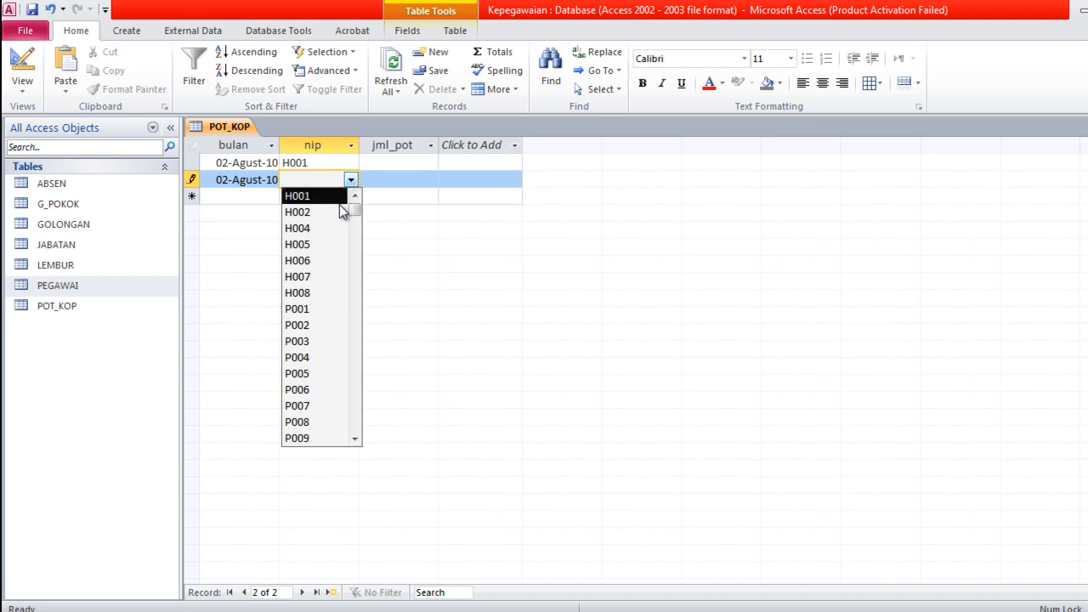
pyautogui.click(340, 211)
# Add a third record with the copied bulan date 02-Agust-10 and nip H004.
pyautogui.click(260, 195)
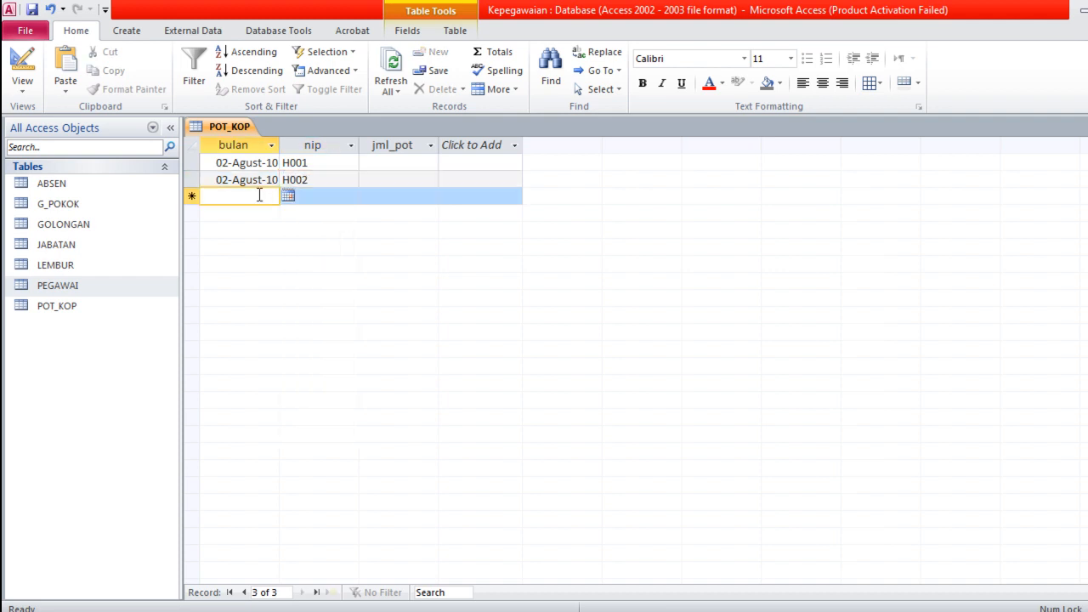
pyautogui.hotkey('ctrl', 'v')
pyautogui.click(344, 197)
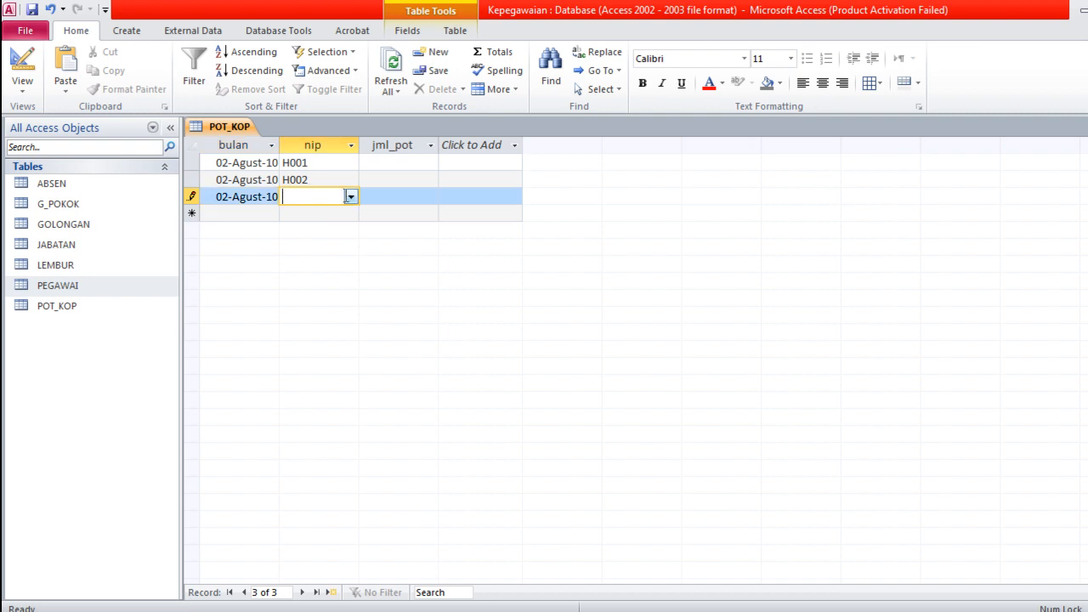
pyautogui.click(351, 196)
pyautogui.click(314, 246)
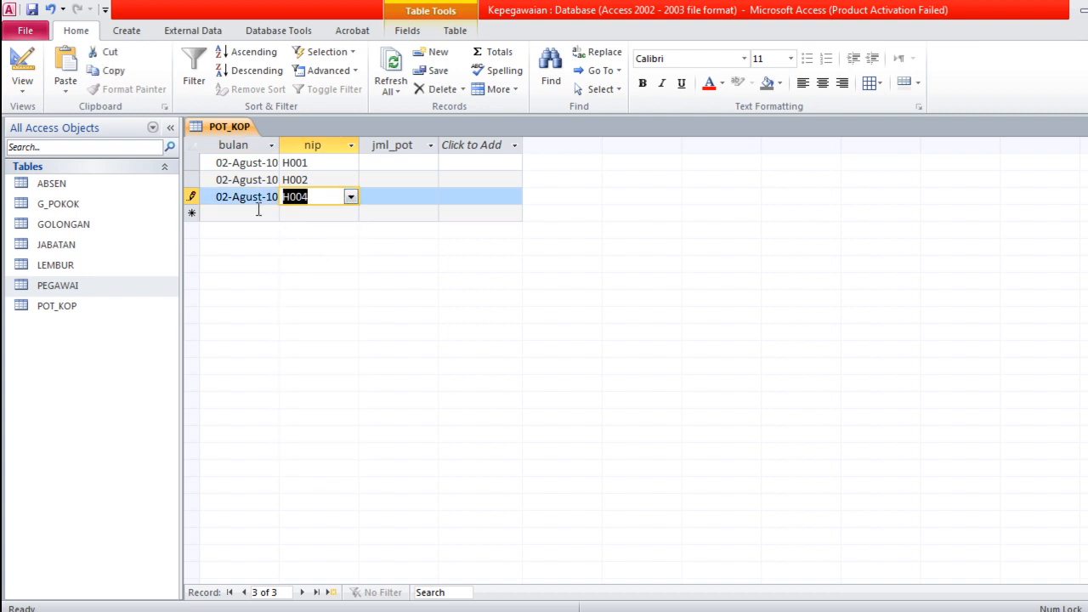
# Add a fourth record with the copied bulan date 02-Agust-10 and nip H005.
pyautogui.click(255, 210)
pyautogui.hotkey('ctrl', 'v')
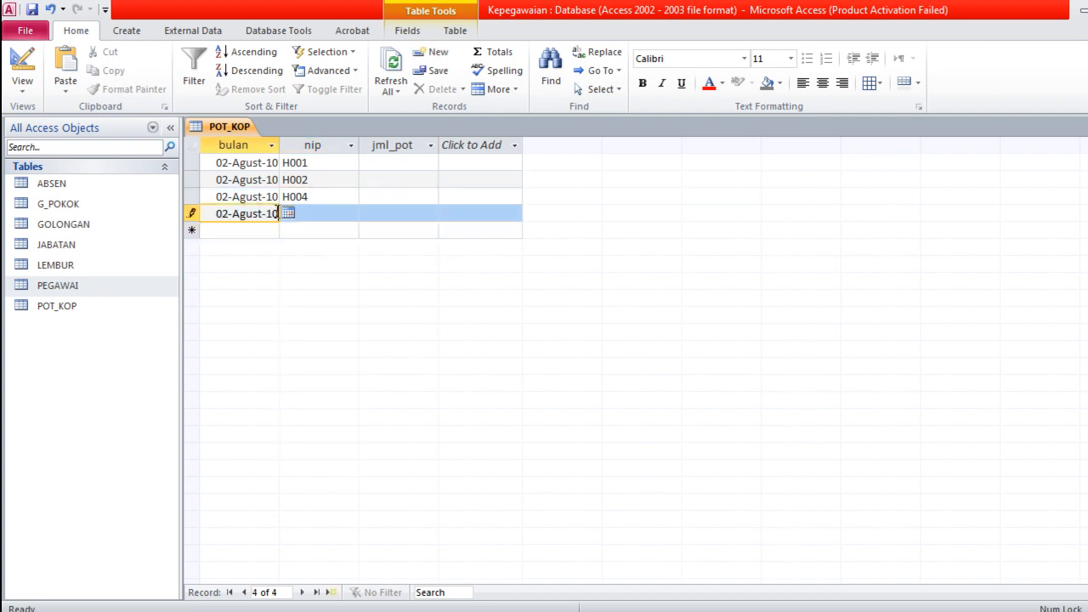
pyautogui.click(340, 213)
pyautogui.click(350, 215)
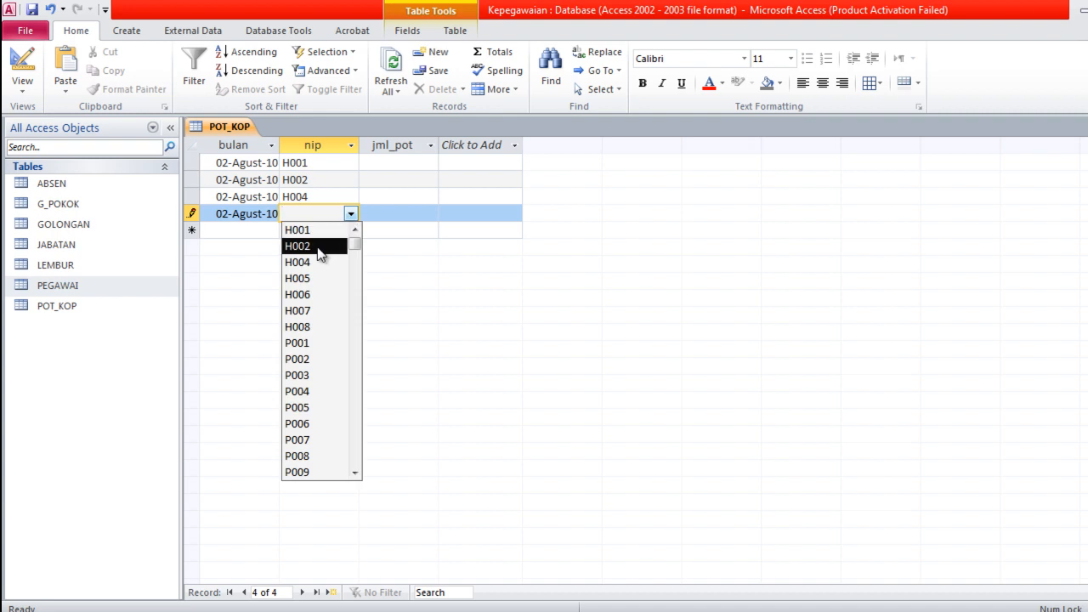
pyautogui.click(315, 278)
# Add a fifth record with the copied bulan date 02-Agust-10 and nip H006.
pyautogui.click(259, 229)
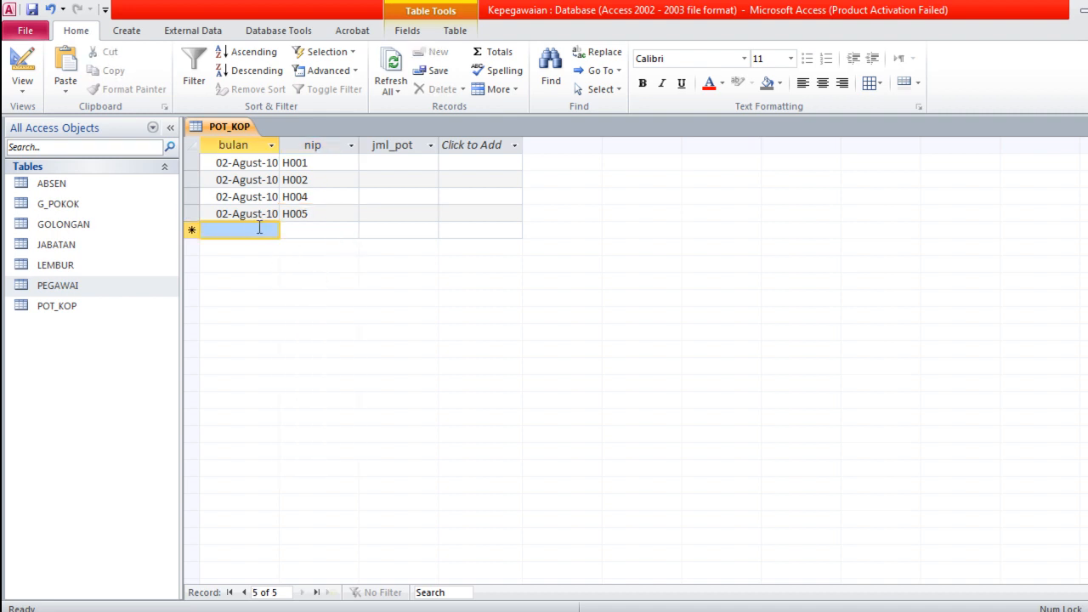
pyautogui.hotkey('ctrl', 'v')
pyautogui.click(329, 231)
pyautogui.click(351, 231)
pyautogui.click(313, 312)
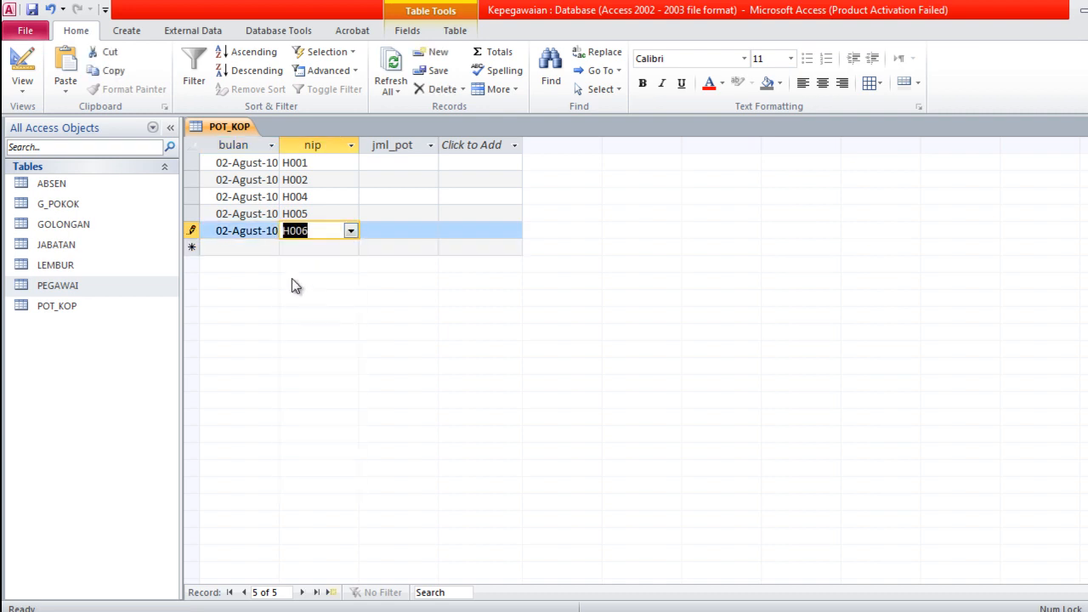
# Add a sixth record with the copied bulan date 02-Agust-10 and nip H007.
pyautogui.click(255, 246)
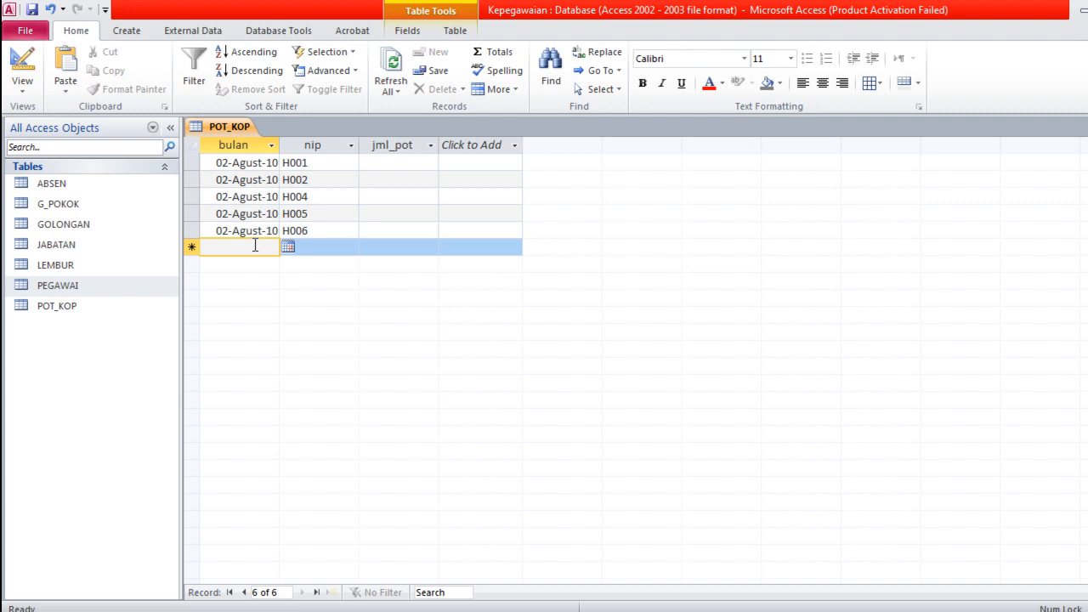
pyautogui.hotkey('ctrl', 'v')
pyautogui.click(328, 247)
pyautogui.click(351, 247)
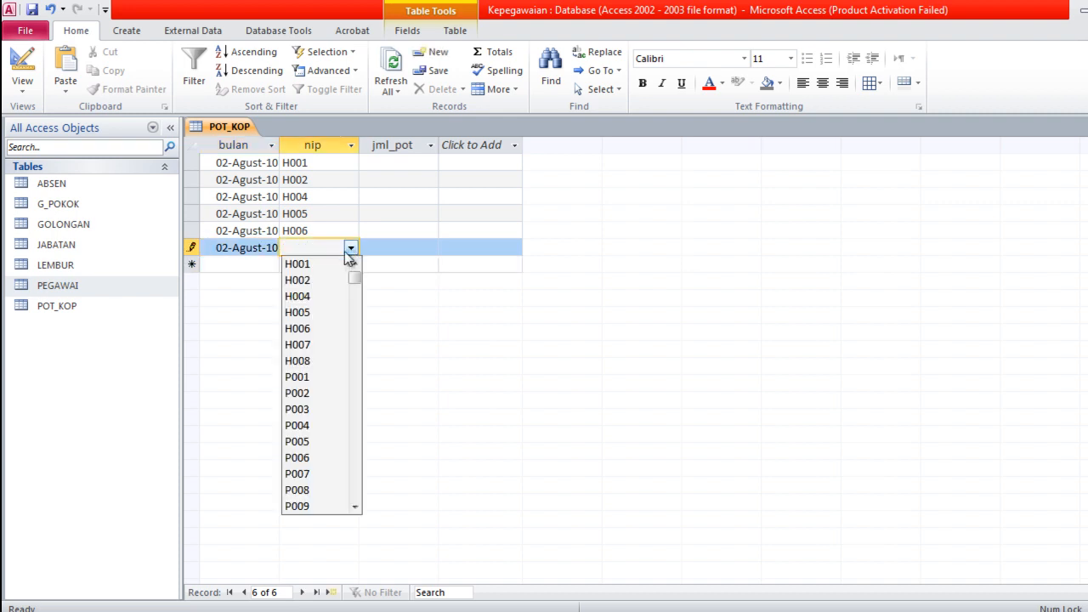
pyautogui.click(311, 345)
# Add a seventh record with the copied bulan date 02-Agust-10 and nip H008.
pyautogui.click(253, 264)
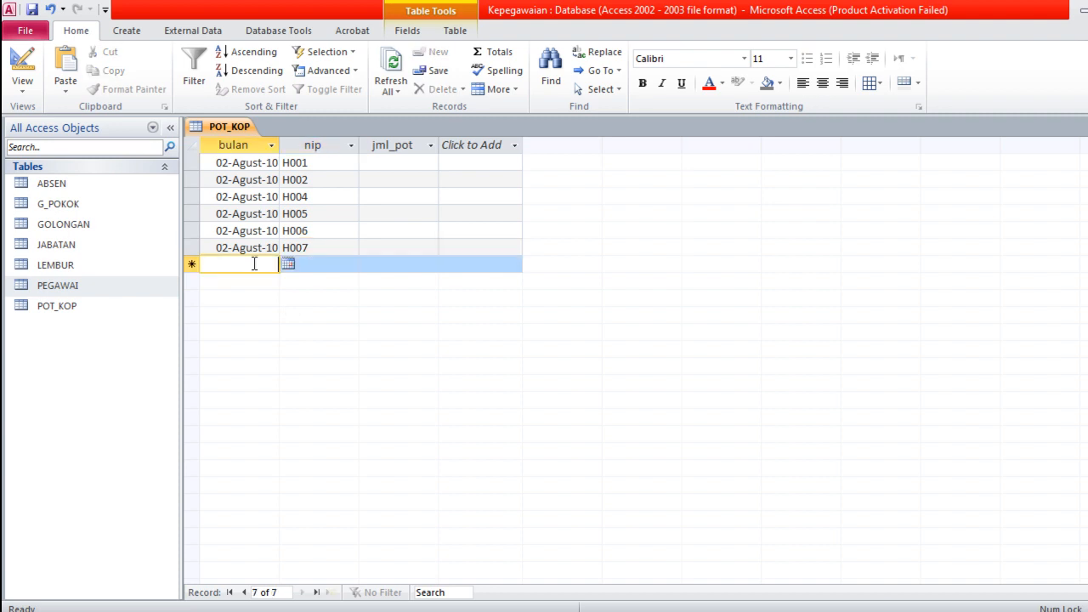
pyautogui.hotkey('ctrl', 'v')
pyautogui.click(311, 265)
pyautogui.click(350, 264)
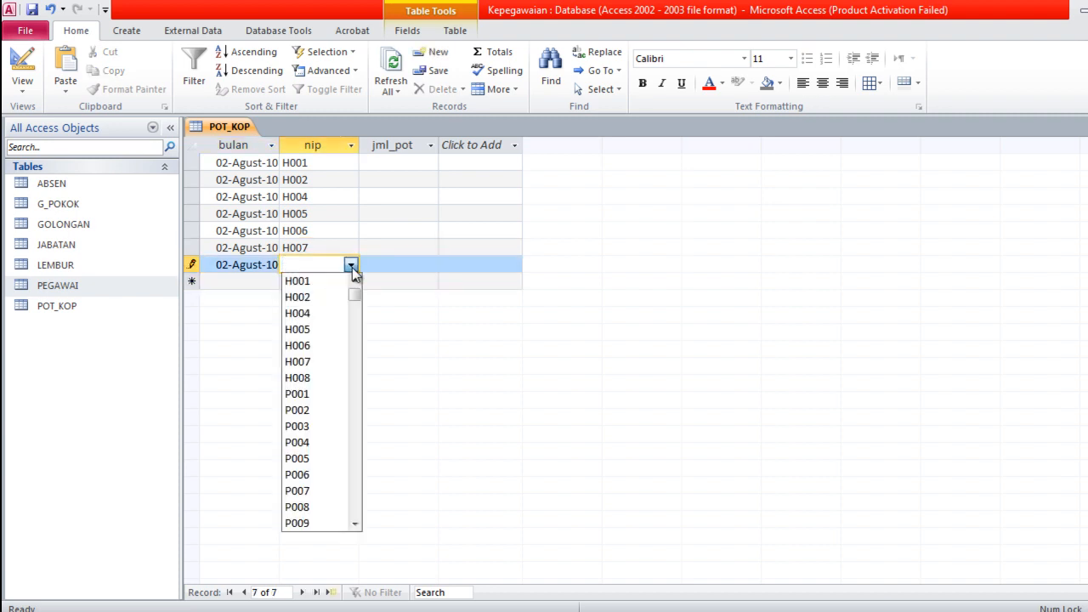
pyautogui.click(323, 379)
# Add an eighth record with the copied bulan date 02-Agust-10 and nip P001.
pyautogui.click(261, 279)
pyautogui.hotkey('ctrl', 'v')
pyautogui.click(306, 283)
pyautogui.click(350, 283)
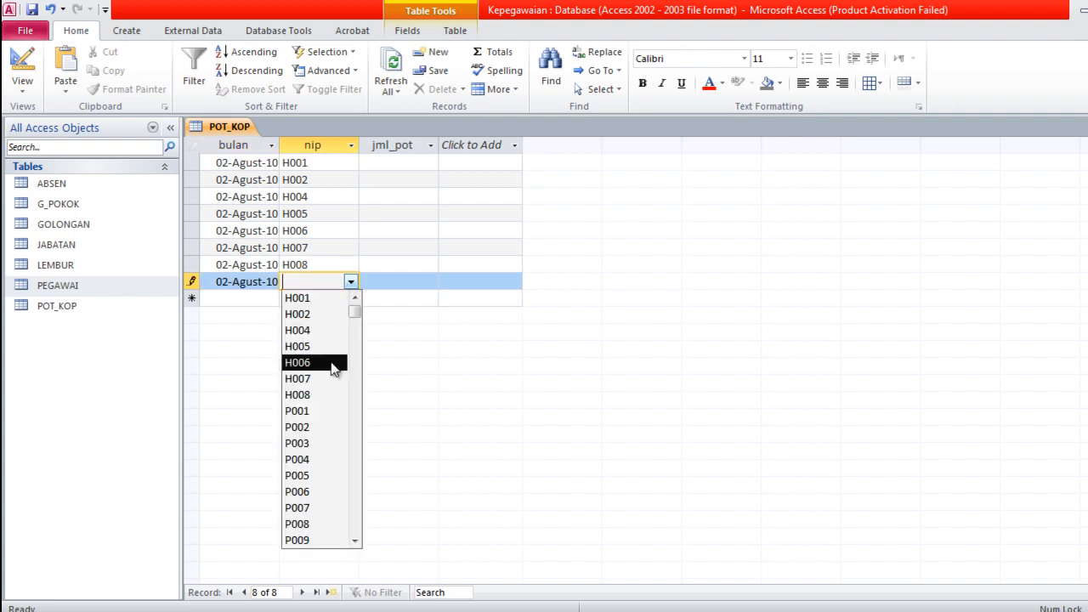
pyautogui.click(327, 412)
# Add a ninth record with the copied bulan date 02-Agust-10 and nip P002.
pyautogui.click(252, 299)
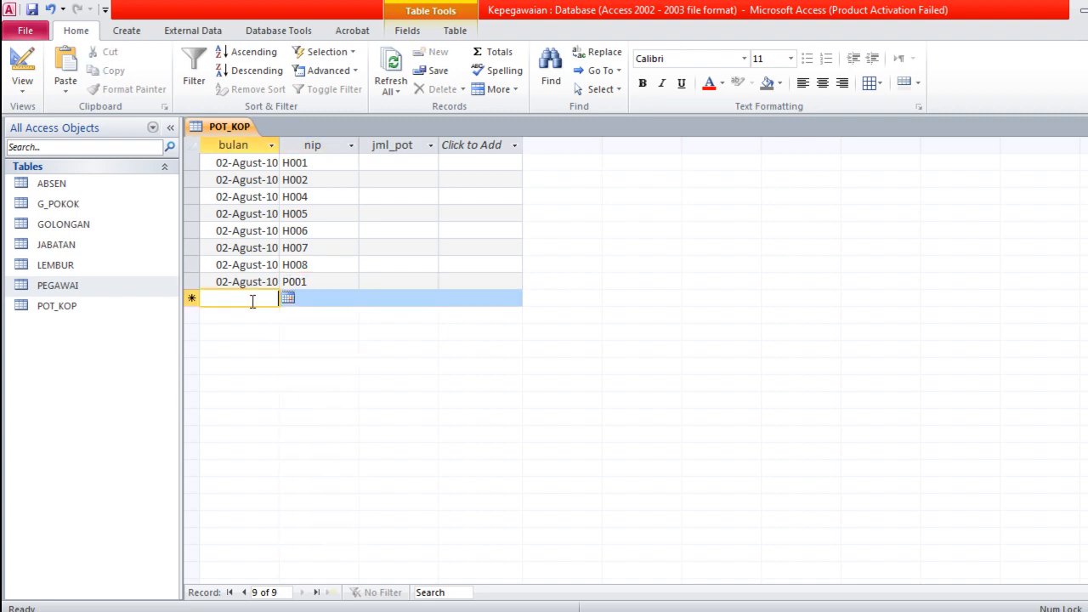
pyautogui.hotkey('ctrl', "'")
pyautogui.click(312, 299)
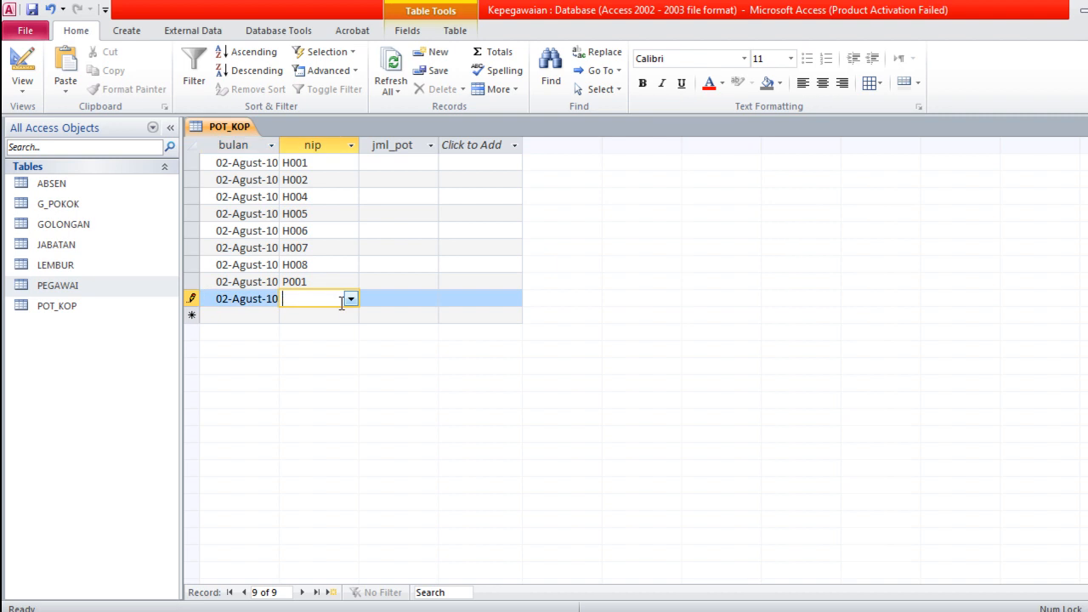
pyautogui.click(350, 299)
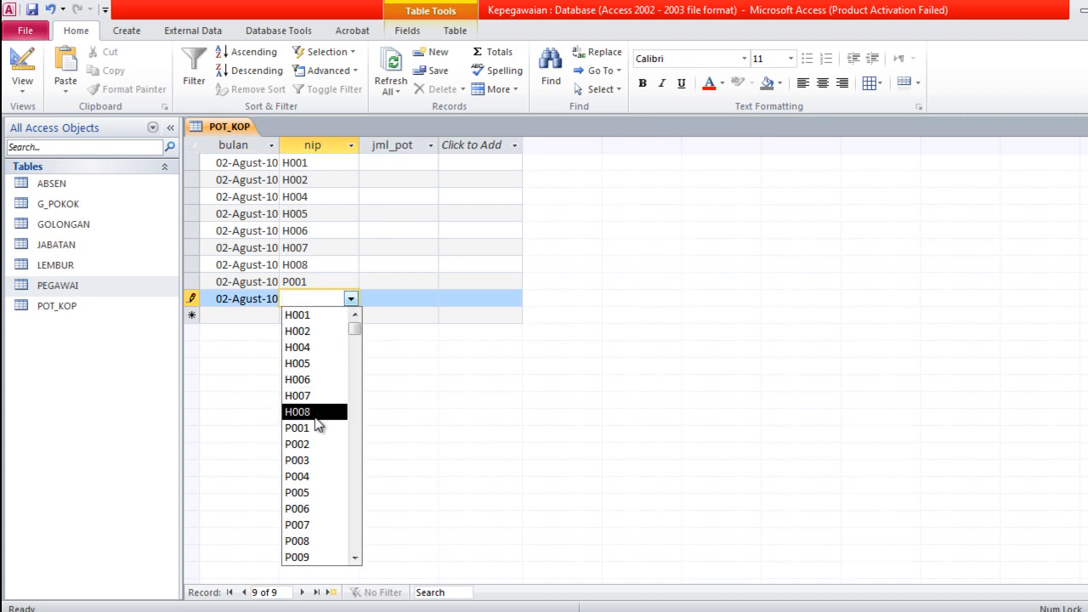
pyautogui.click(316, 444)
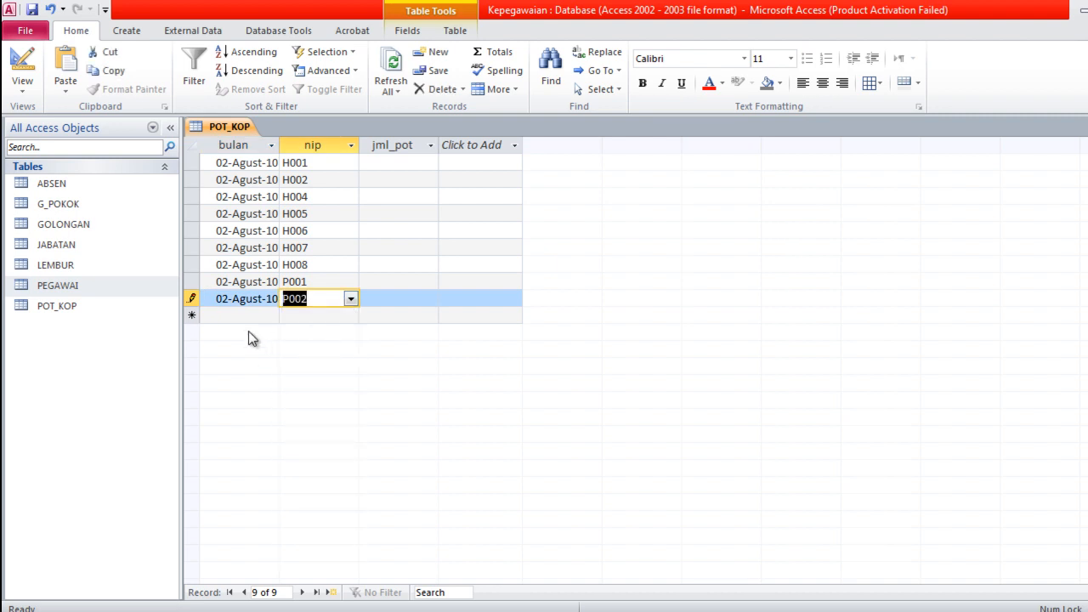
# Add a tenth record with the copied bulan date 02-Agust-10 and nip P003.
pyautogui.click(235, 314)
pyautogui.hotkey('ctrl', 'v')
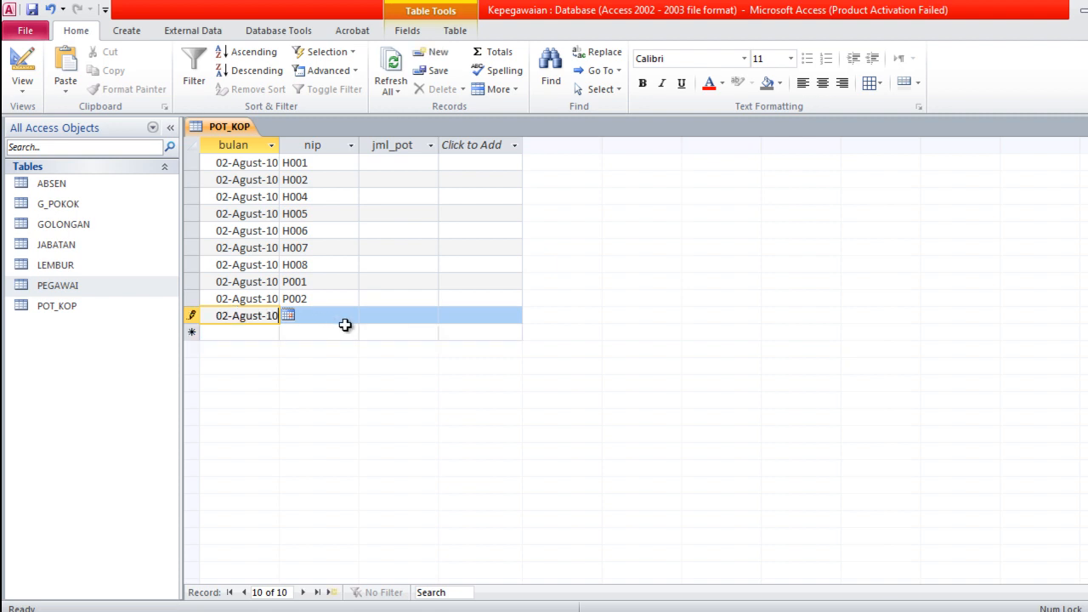
pyautogui.click(348, 317)
pyautogui.click(353, 318)
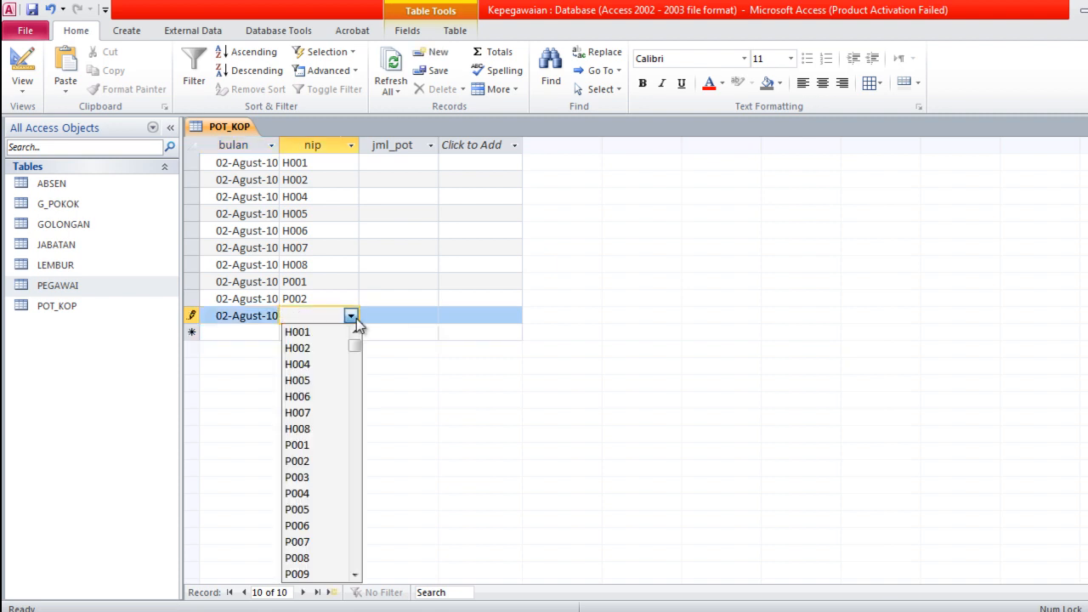
pyautogui.click(320, 477)
# Add an eleventh record with the copied bulan date 02-Agust-10 and nip P004.
pyautogui.click(252, 330)
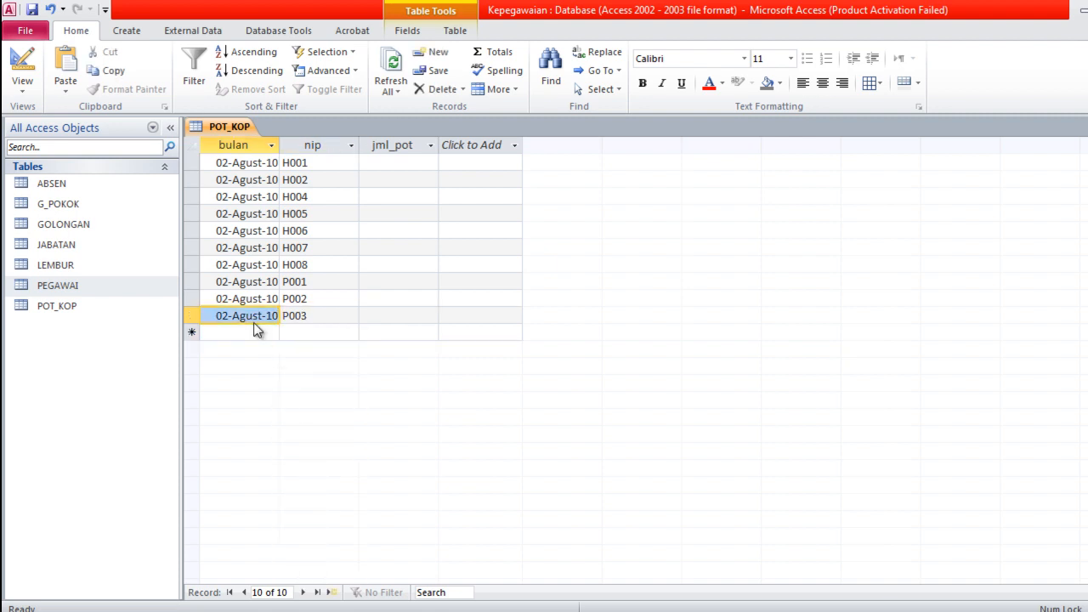
pyautogui.hotkey('ctrl', 'v')
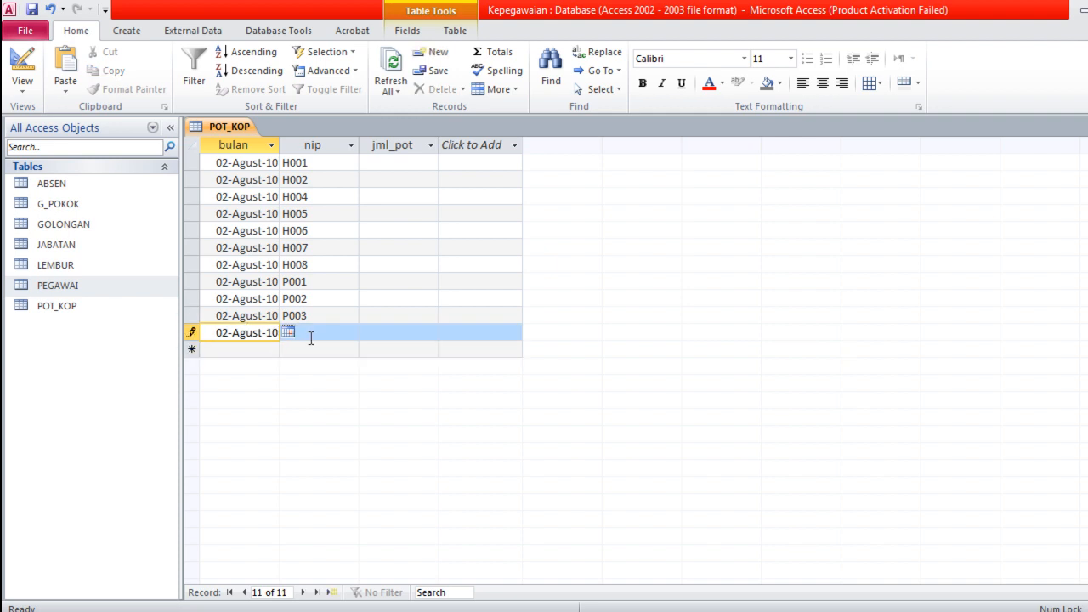
pyautogui.click(323, 335)
pyautogui.click(350, 332)
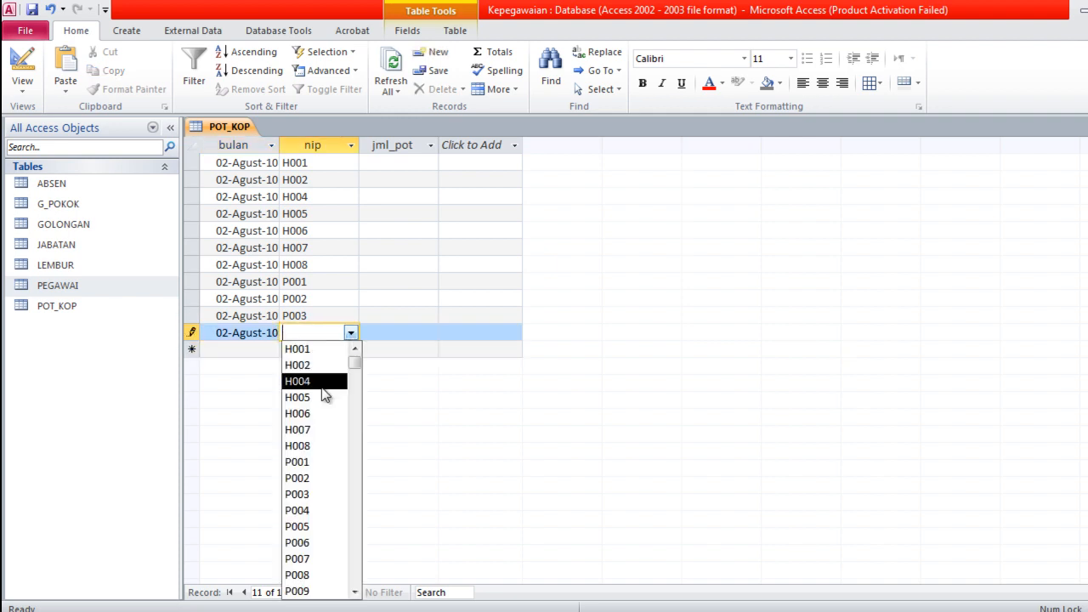
pyautogui.click(322, 511)
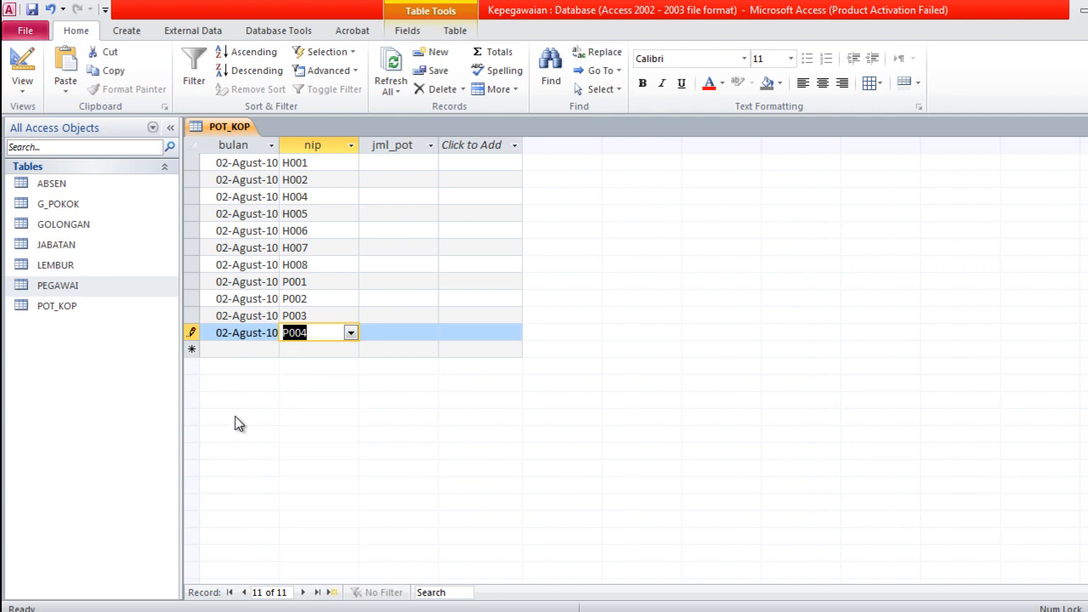
# Add a twelfth record with the copied bulan date 02-Agust-10 and nip P005.
pyautogui.click(225, 350)
pyautogui.hotkey('ctrl', "'")
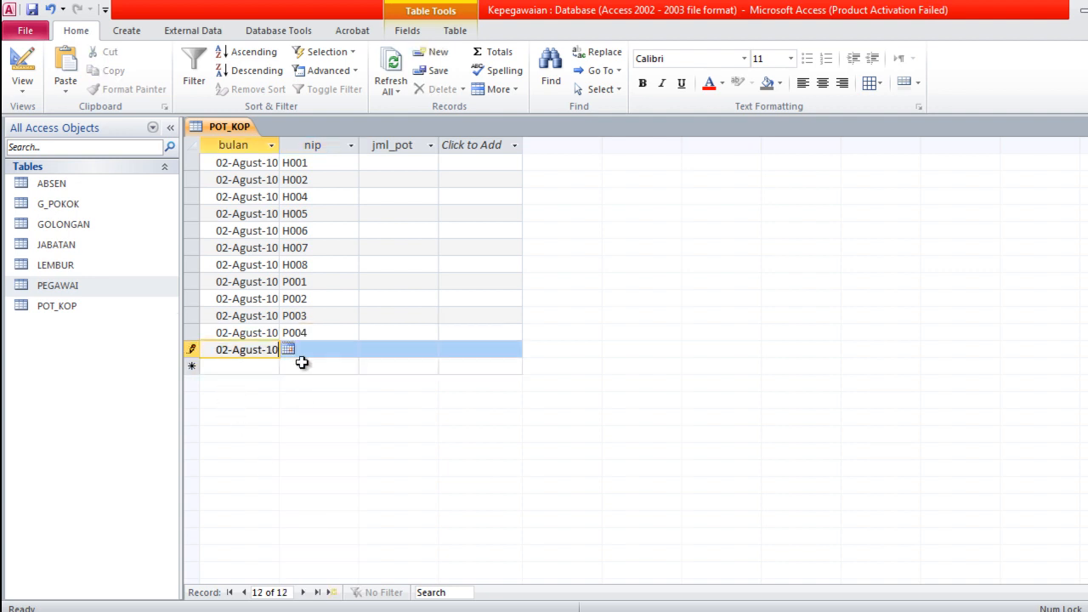
pyautogui.click(306, 350)
pyautogui.click(350, 349)
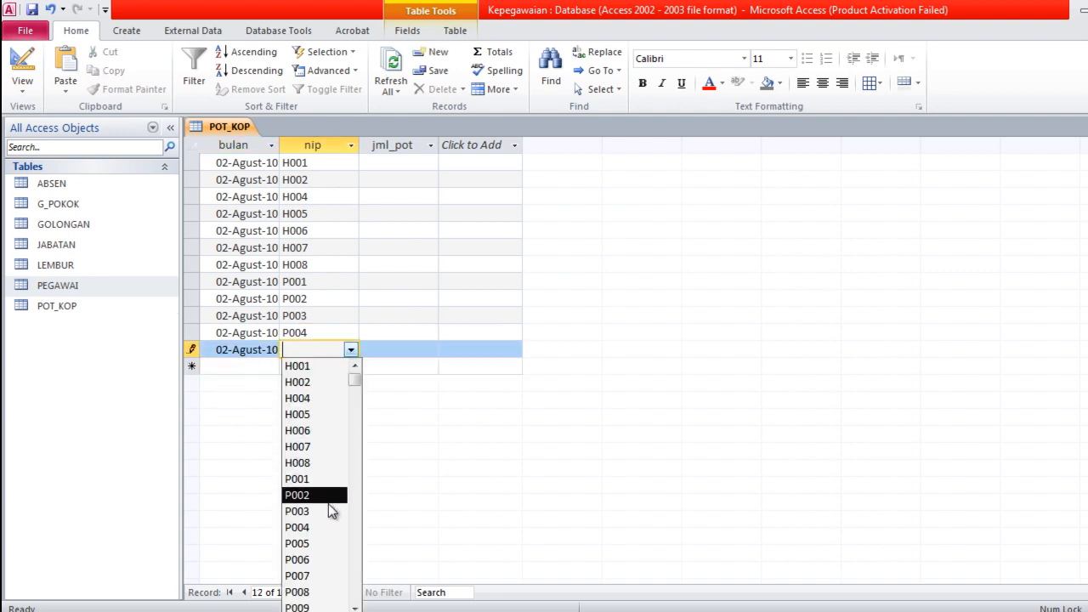
pyautogui.click(308, 544)
# Add a thirteenth record with the copied bulan date 02-Agust-10 and nip P006.
pyautogui.click(244, 364)
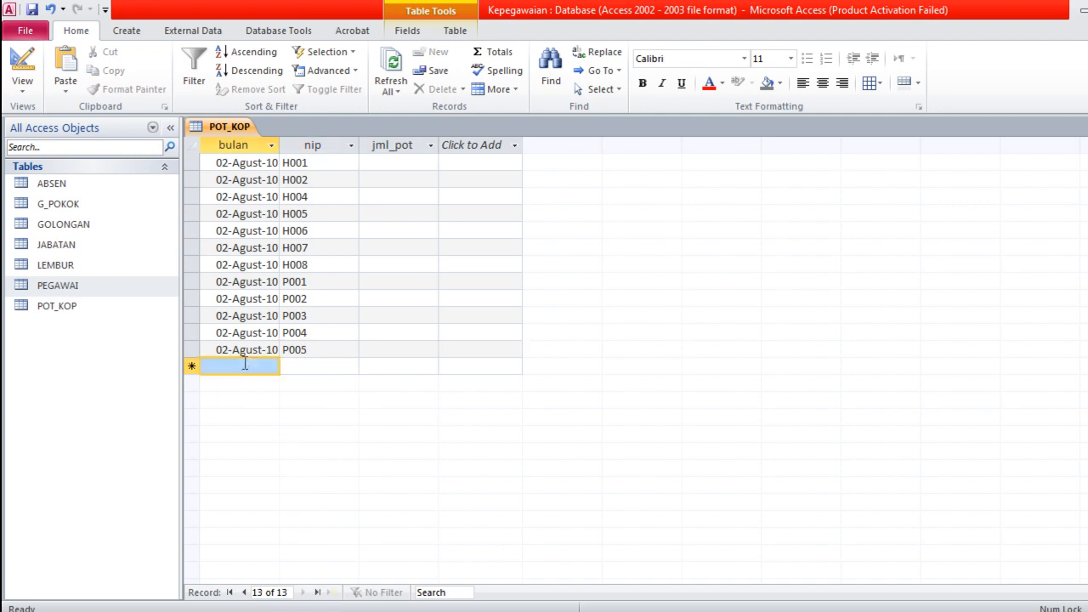
pyautogui.hotkey('ctrl', "'")
pyautogui.click(320, 367)
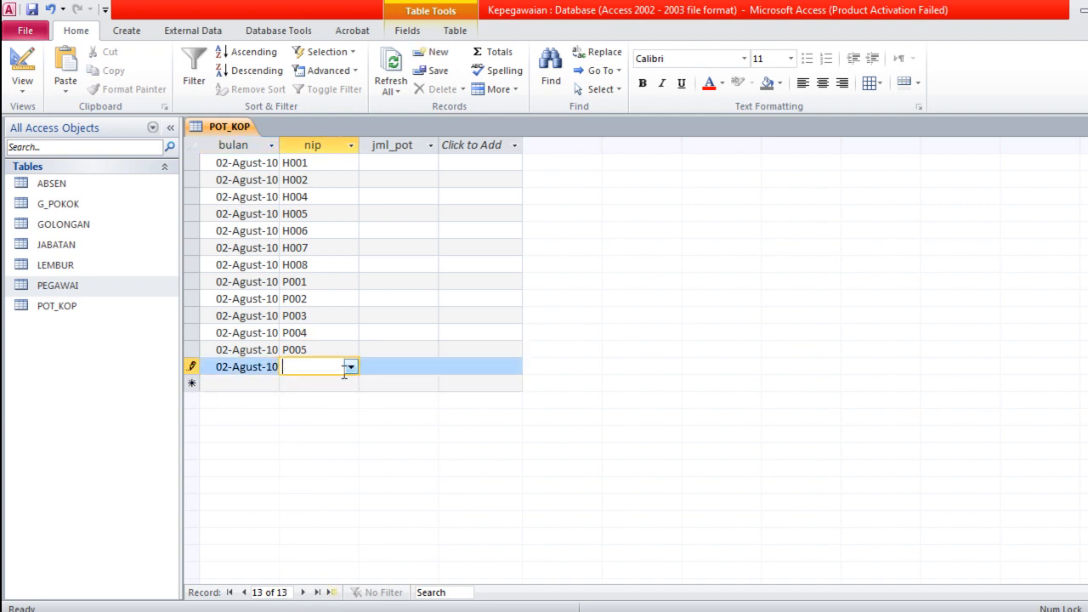
pyautogui.click(349, 366)
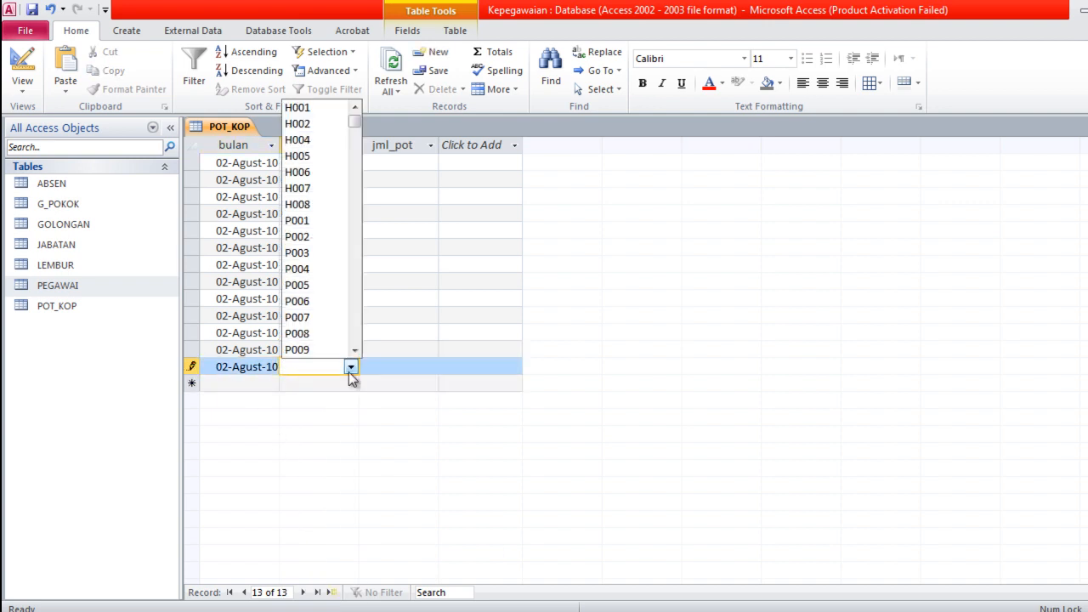
pyautogui.click(305, 302)
# Add a fourteenth record with the copied bulan date 02-Agust-10 and nip P007.
pyautogui.click(261, 383)
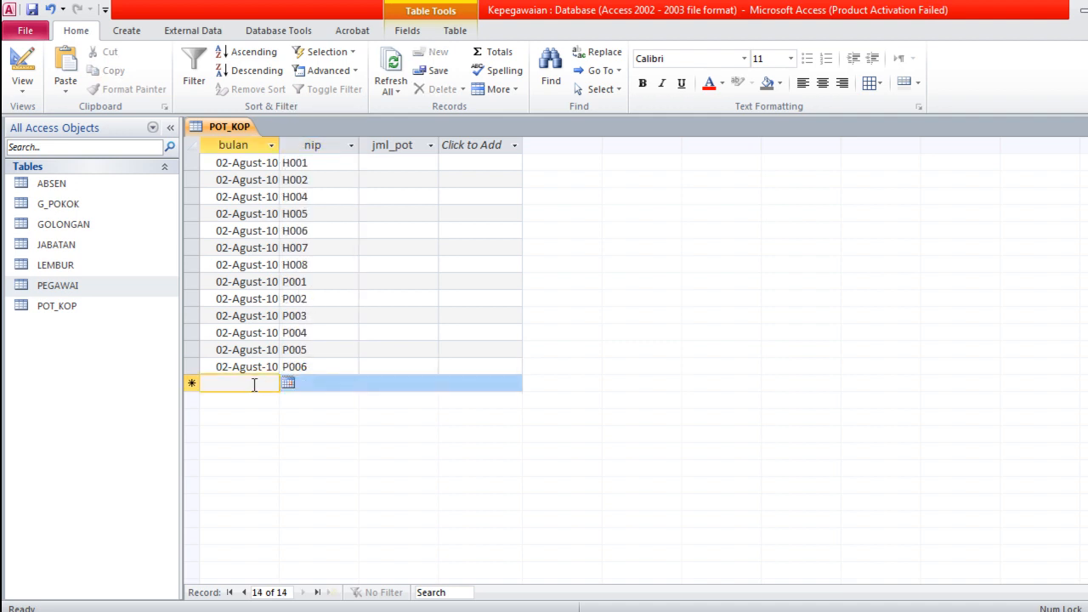
pyautogui.hotkey('ctrl', "'")
pyautogui.press('Down')
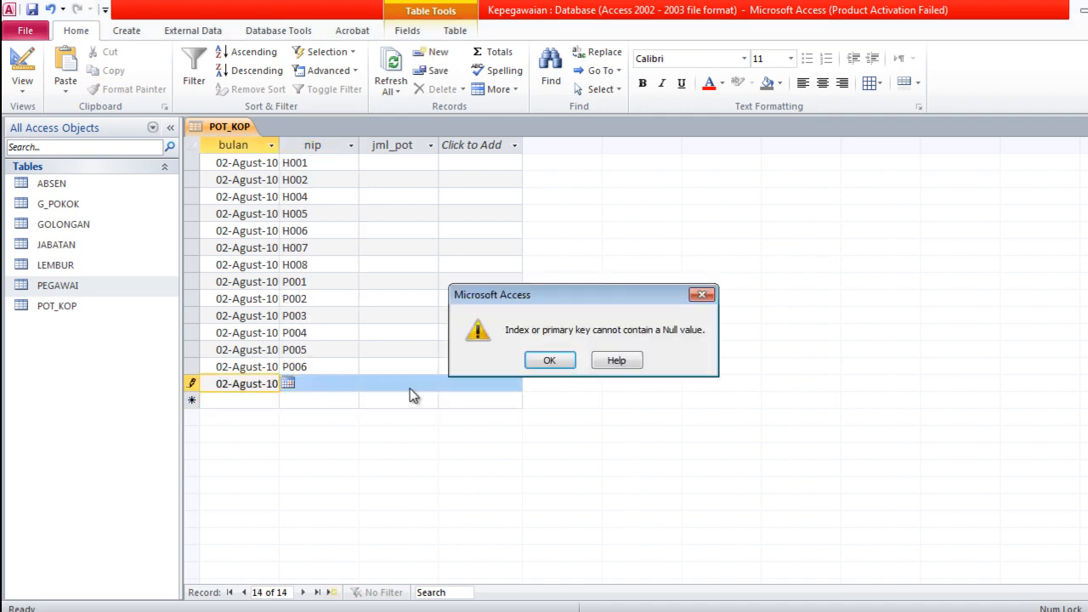
pyautogui.click(550, 364)
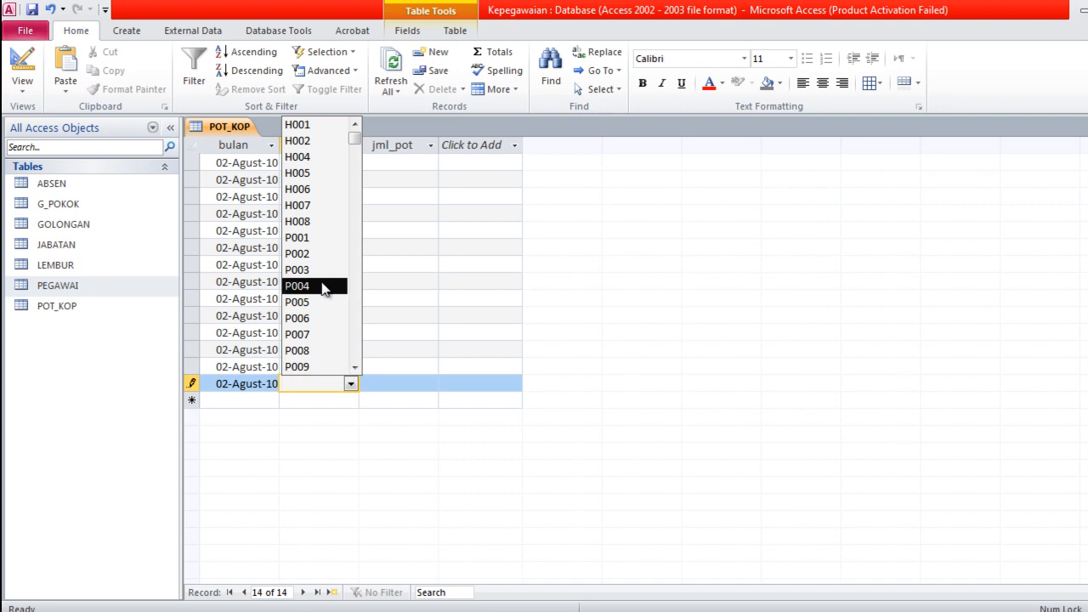
pyautogui.click(333, 335)
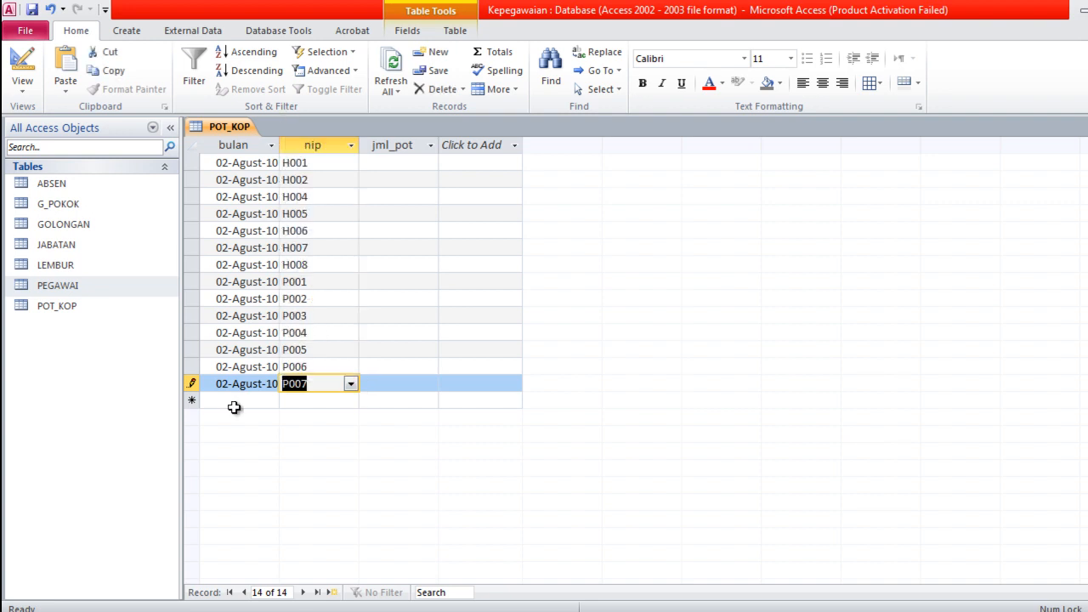
# Add a fifteenth record with the bulan date 02-Agust-10 and nip P008.
pyautogui.click(238, 400)
pyautogui.write('02-Agust-10')
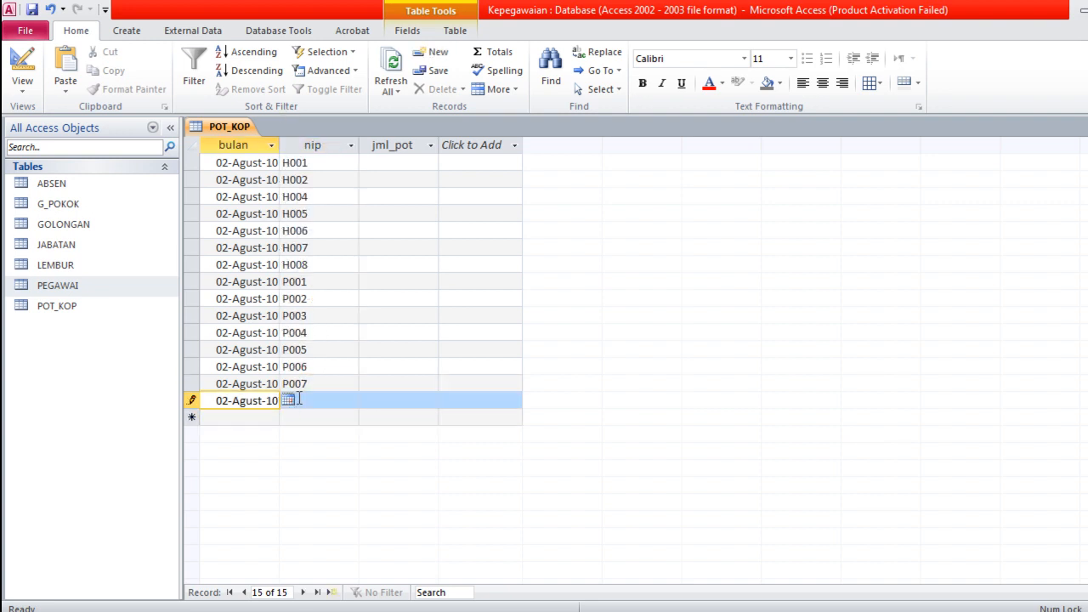
pyautogui.click(316, 400)
pyautogui.click(351, 401)
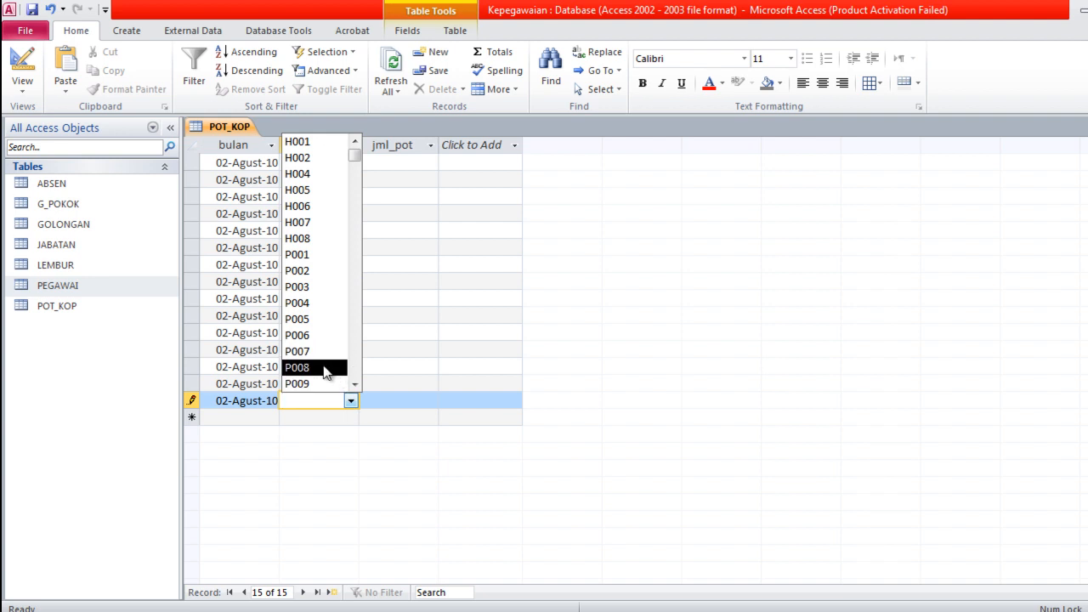
pyautogui.click(331, 368)
# Add a sixteenth record with the bulan date 02-Agust-10 and nip P009.
pyautogui.click(264, 417)
pyautogui.write('02-Agust-10')
pyautogui.click(313, 418)
pyautogui.click(351, 417)
pyautogui.click(333, 405)
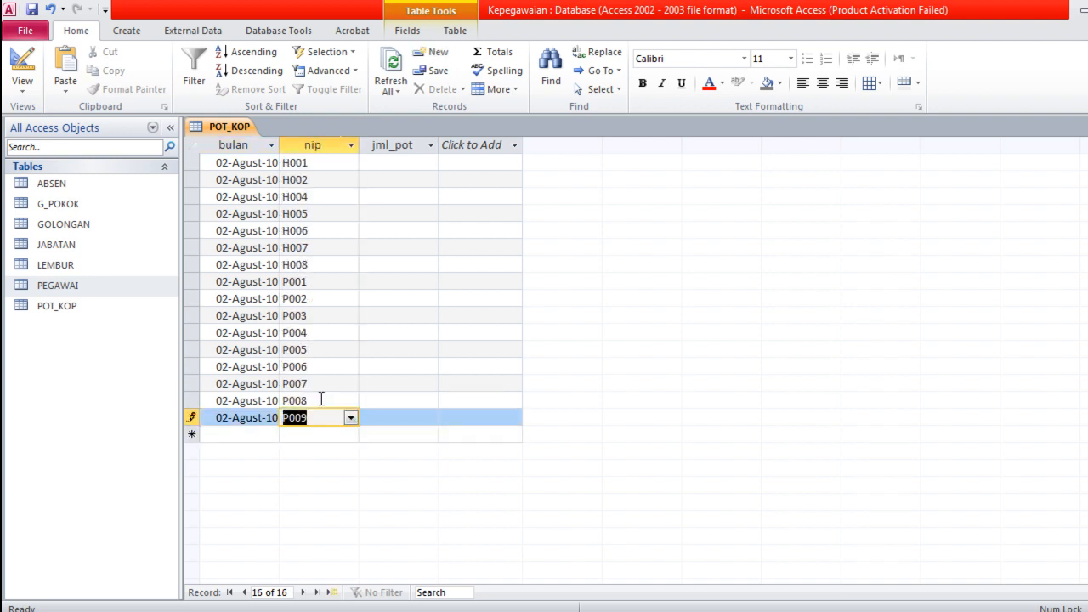
# Add a seventeenth record with the bulan date 02-Agust-10 and nip P010.
pyautogui.click(236, 434)
pyautogui.write('02-Agust-10')
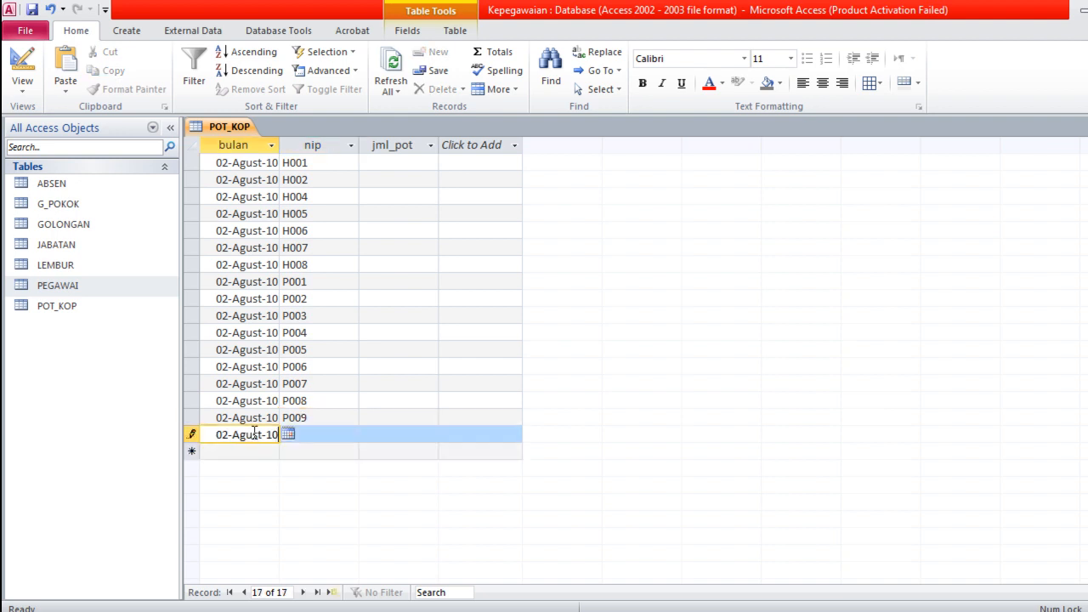
pyautogui.click(310, 434)
pyautogui.click(350, 435)
pyautogui.click(352, 420)
pyautogui.click(352, 420)
pyautogui.click(352, 420)
pyautogui.click(352, 420)
pyautogui.click(352, 420)
pyautogui.click(315, 357)
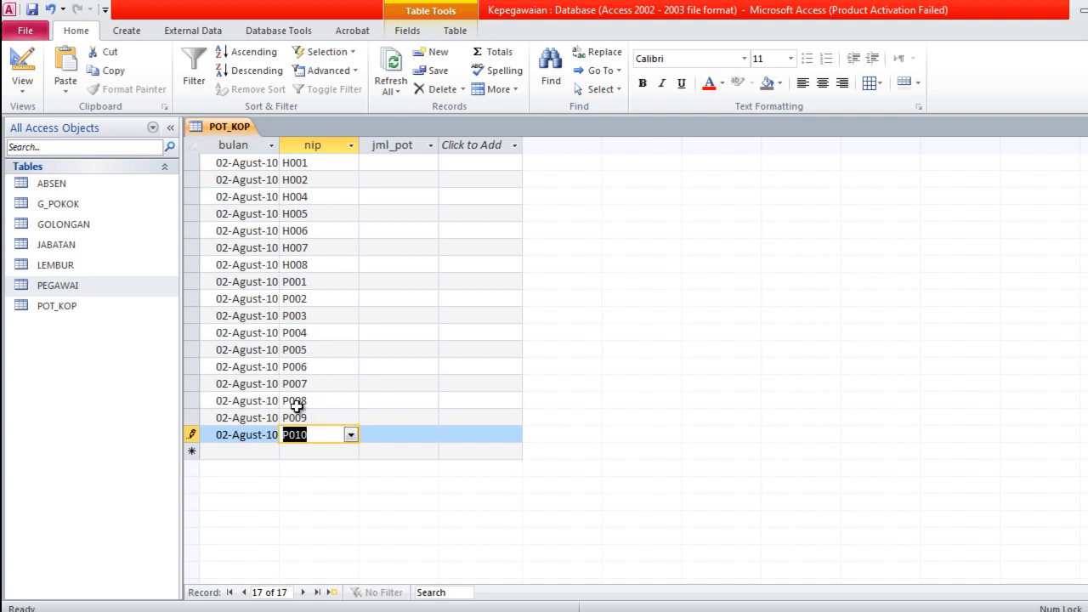
# Add an eighteenth record with the bulan date 02-Agust-10 and nip P011.
pyautogui.click(260, 451)
pyautogui.write('02-Agust-10')
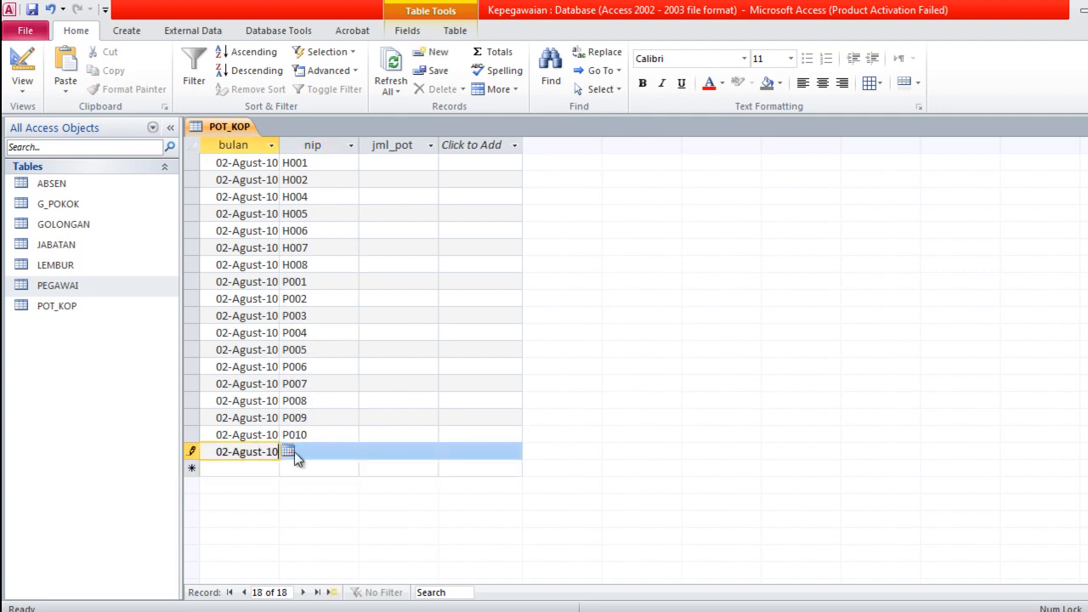
pyautogui.click(316, 451)
pyautogui.click(350, 452)
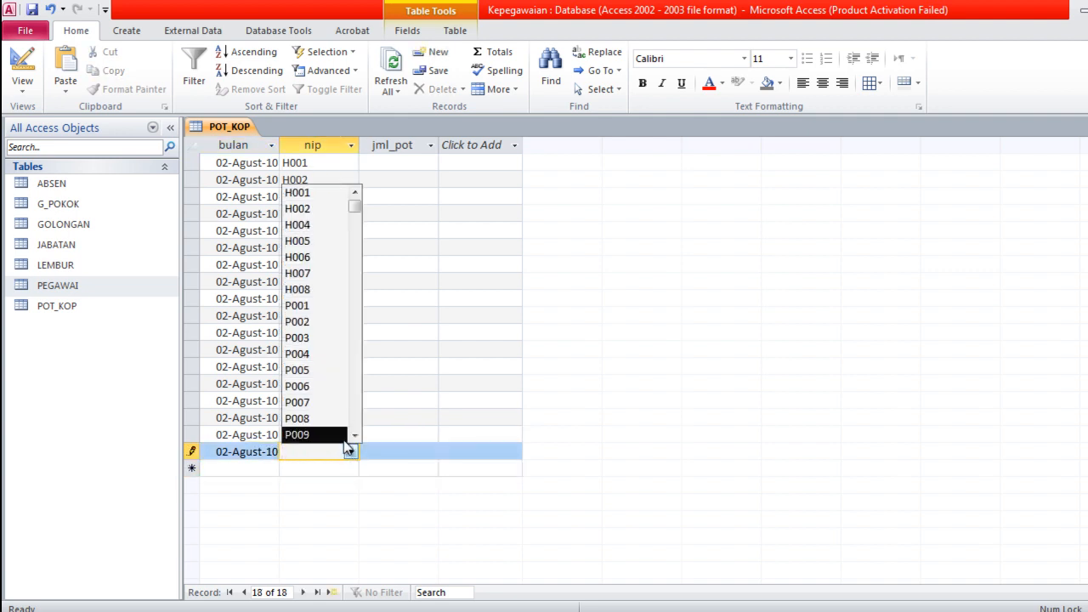
pyautogui.click(354, 436)
pyautogui.click(354, 435)
pyautogui.click(330, 436)
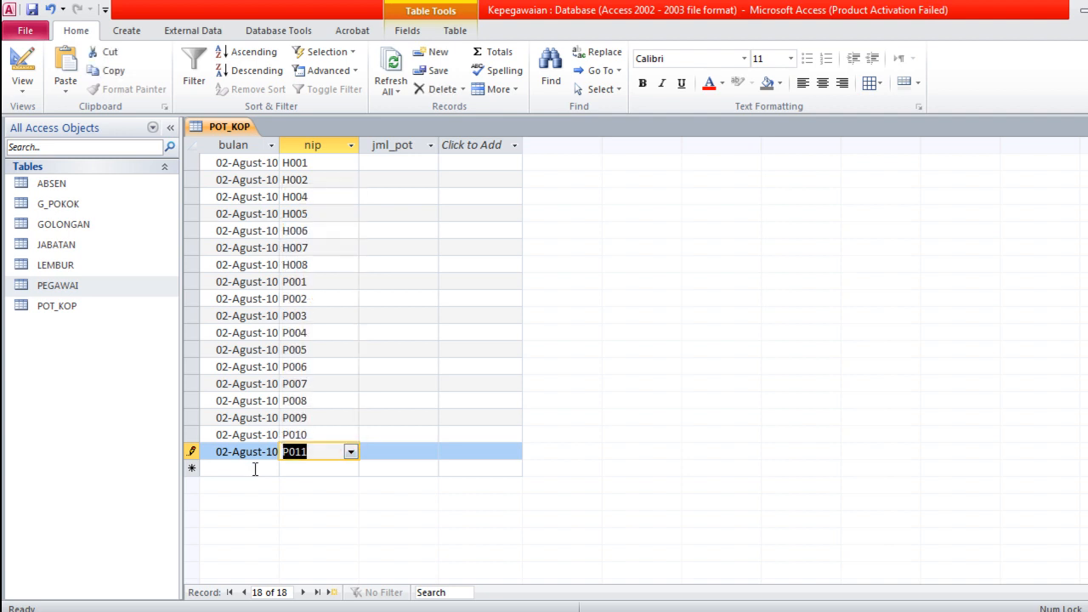
# Add a nineteenth record with the bulan date 02-Agust-10 and nip P012.
pyautogui.click(255, 467)
pyautogui.write('02-Agust-10')
pyautogui.click(297, 468)
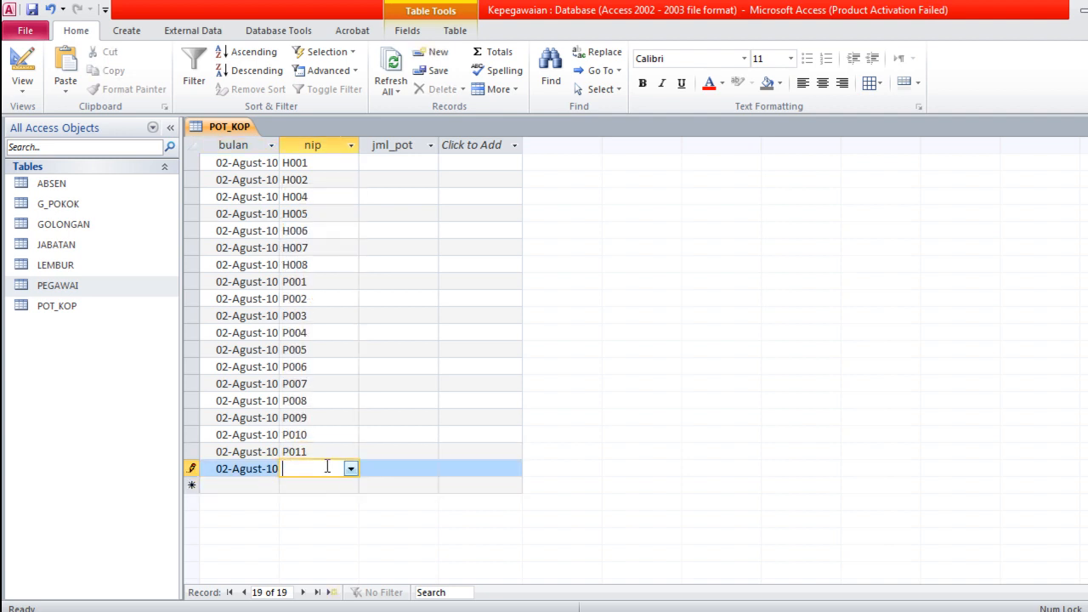
pyautogui.click(350, 469)
pyautogui.click(355, 451)
pyautogui.click(354, 451)
pyautogui.click(354, 452)
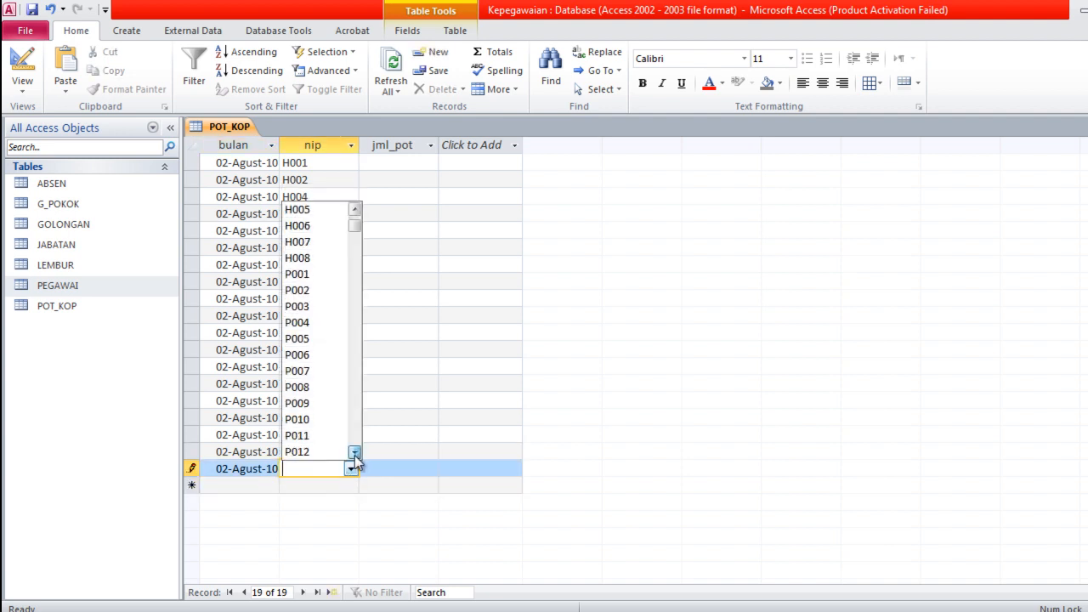
pyautogui.click(330, 452)
pyautogui.click(267, 481)
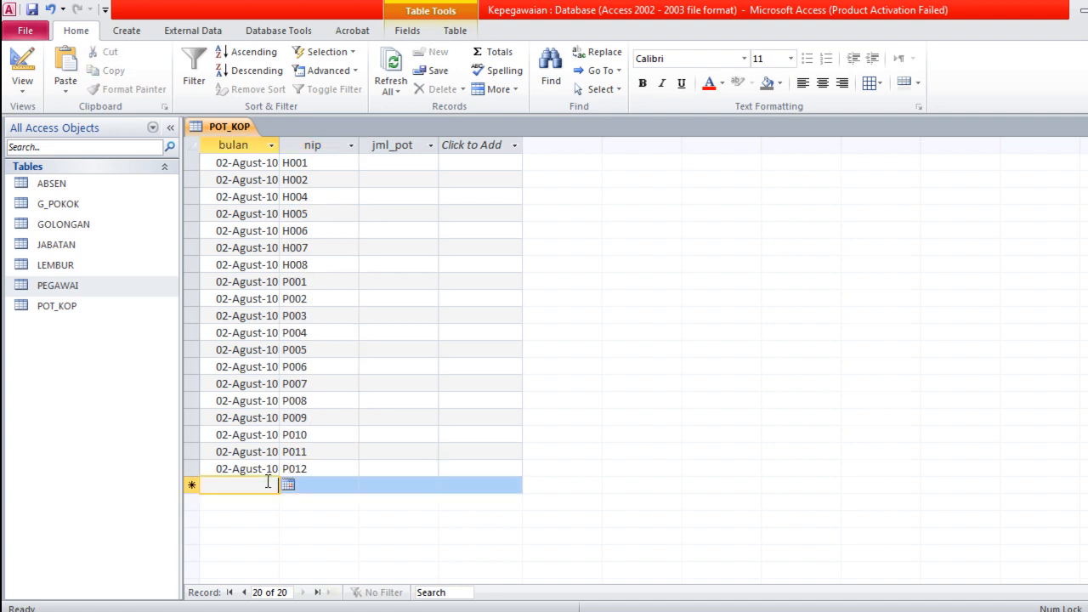
# Add a twentieth record with the bulan date 02-Agust-10 and nip P013.
pyautogui.write('02-Agust-10')
pyautogui.click(349, 485)
pyautogui.click(349, 485)
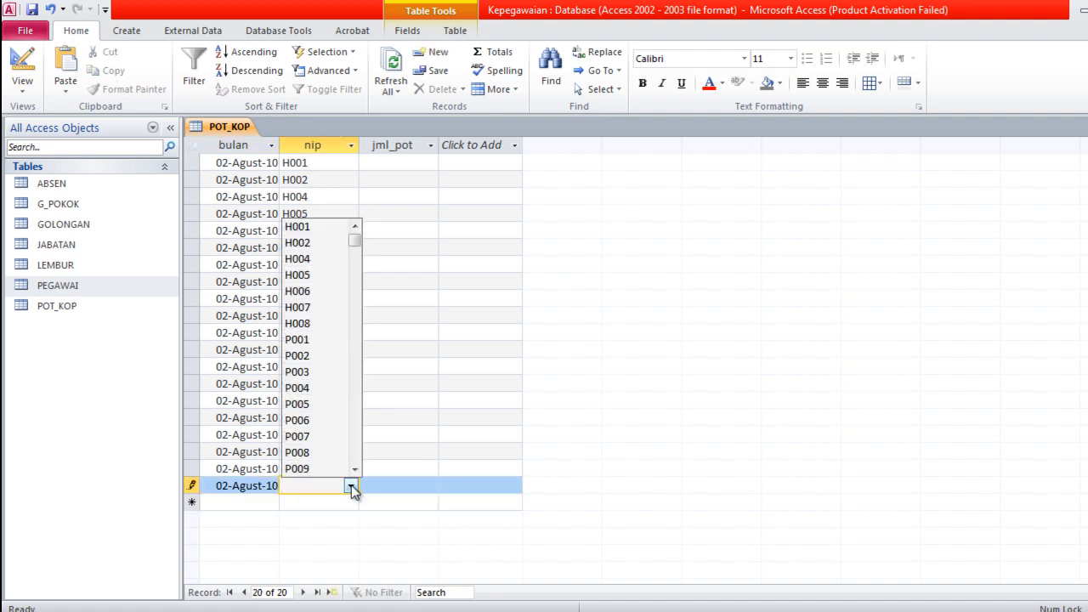
pyautogui.click(354, 470)
pyautogui.click(355, 470)
pyautogui.click(354, 470)
pyautogui.click(354, 470)
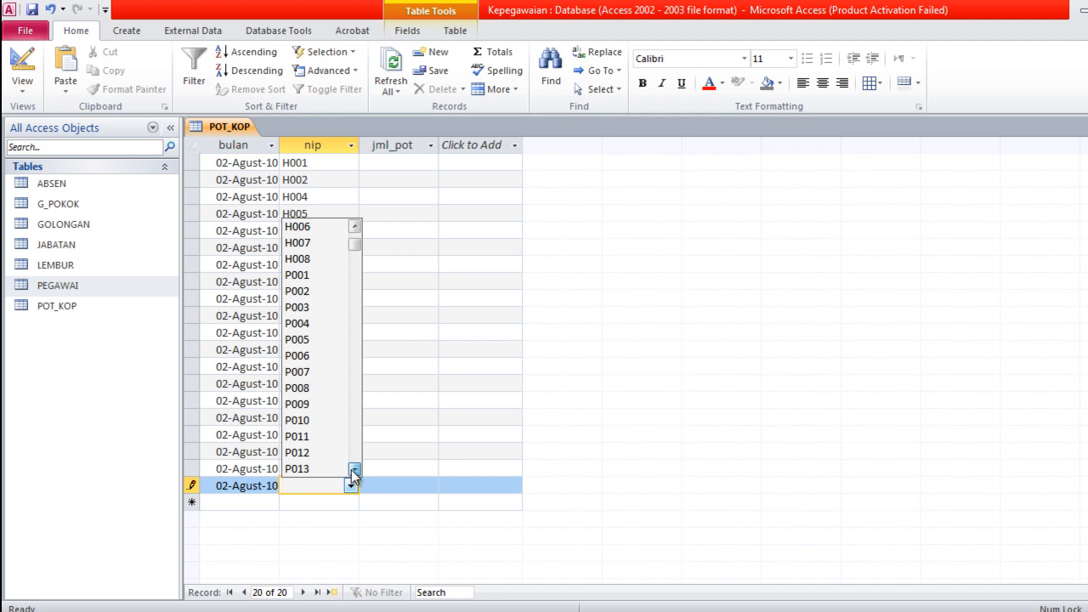
pyautogui.click(331, 468)
# Add a twenty-first record with the bulan date 02-Agust-10 and nip P014.
pyautogui.click(249, 505)
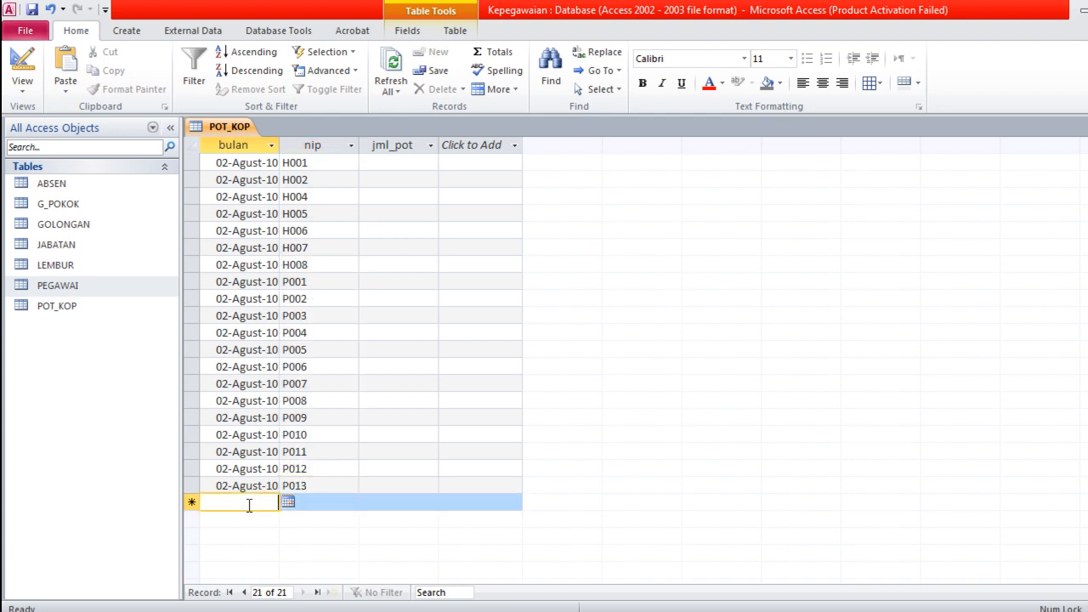
pyautogui.write('02-Agust-10')
pyautogui.click(341, 503)
pyautogui.click(348, 501)
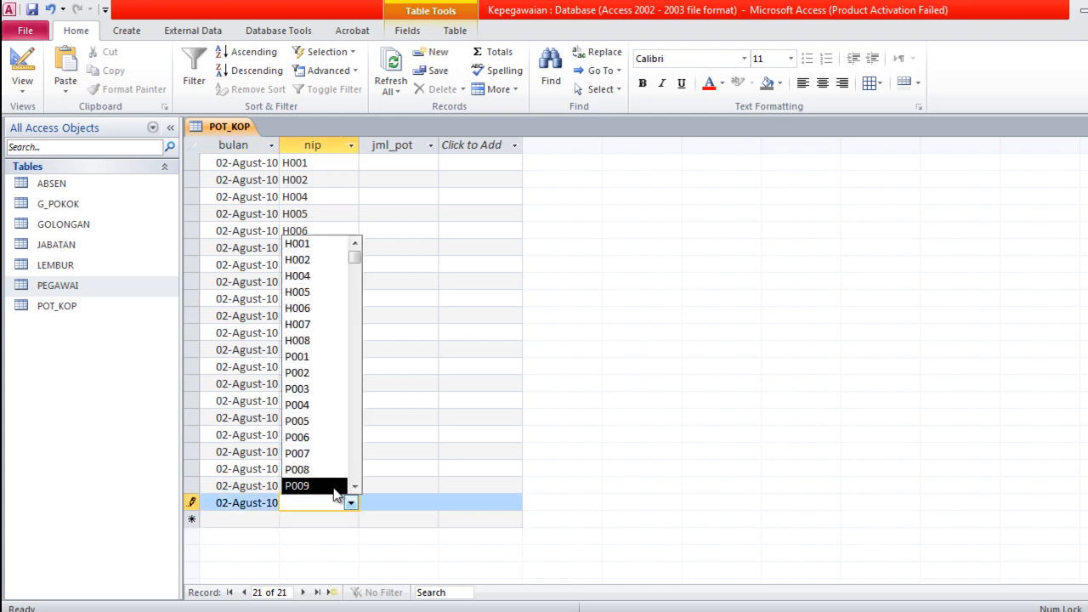
pyautogui.click(355, 491)
pyautogui.click(354, 492)
pyautogui.click(319, 486)
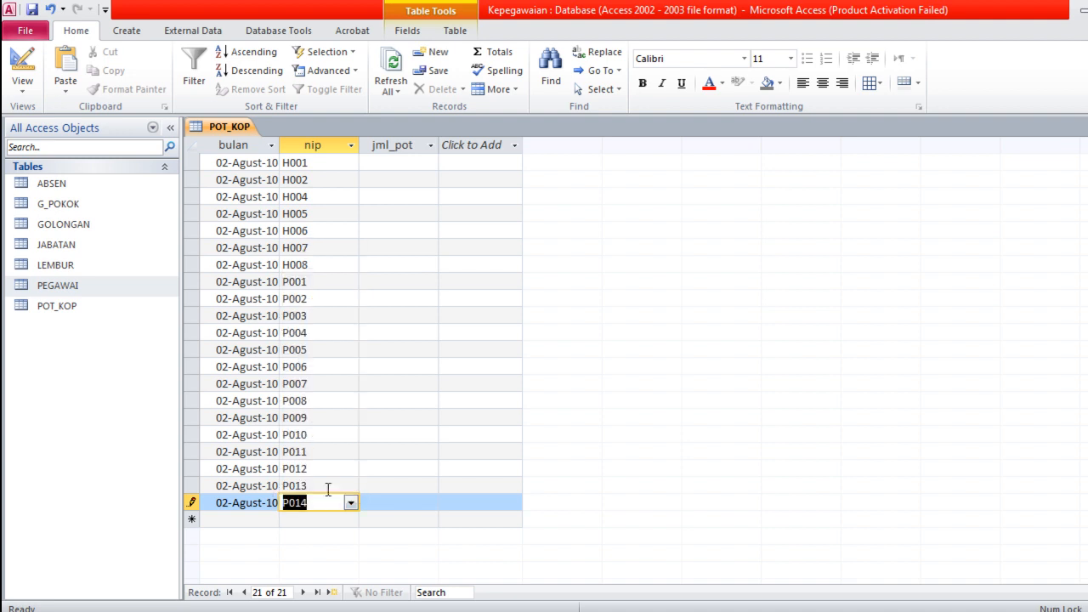
# Add a twenty-second record with the bulan date 02-Agust-10 and nip P015.
pyautogui.click(264, 518)
pyautogui.write('02-Agust-10')
pyautogui.click(343, 517)
pyautogui.click(351, 518)
pyautogui.click(354, 503)
pyautogui.click(354, 503)
pyautogui.click(323, 503)
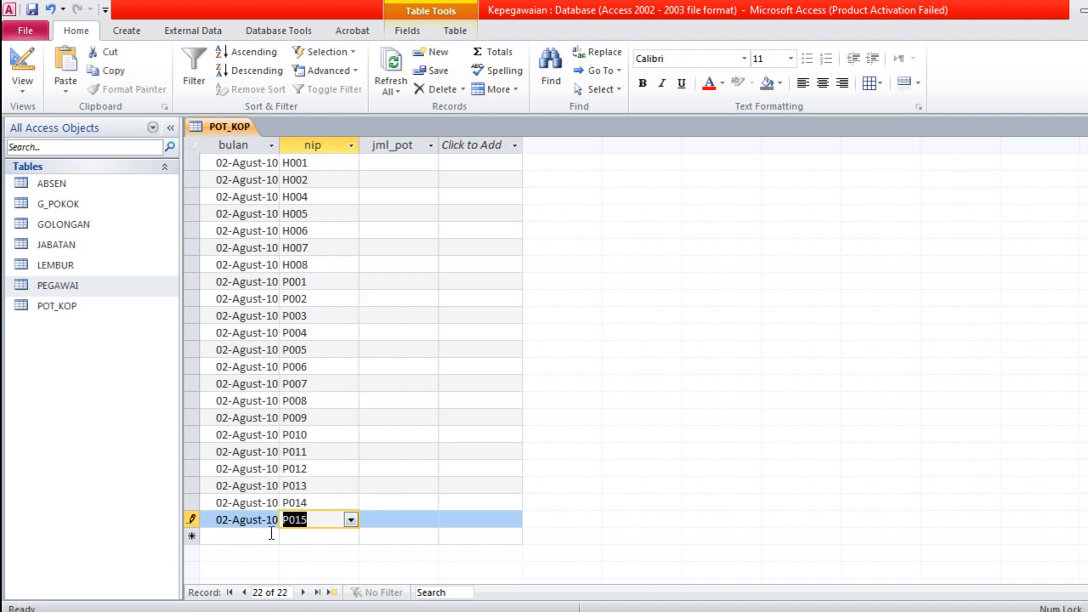
# Add a twenty-third record with the bulan date 02-Agust-10 and nip P016.
pyautogui.click(268, 534)
pyautogui.write('02-Agust-10')
pyautogui.click(323, 535)
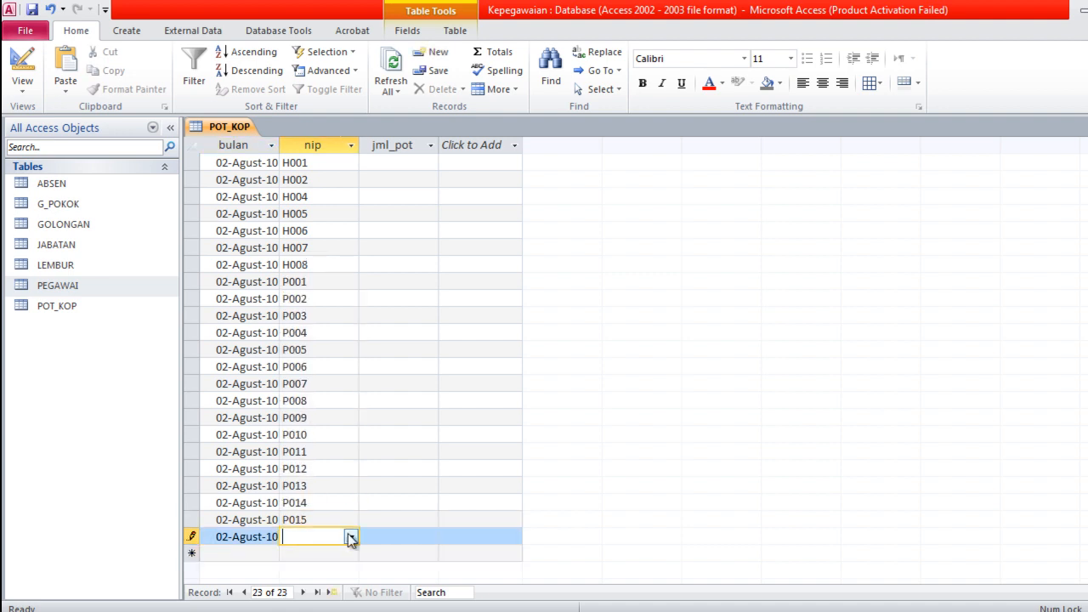
pyautogui.click(351, 535)
pyautogui.click(354, 519)
pyautogui.click(355, 520)
pyautogui.click(354, 520)
pyautogui.click(326, 520)
# Add a twenty-fourth record with the bulan date 02-Agust-10 and nip P017.
pyautogui.click(265, 553)
pyautogui.write('02-Agust-10')
pyautogui.click(310, 554)
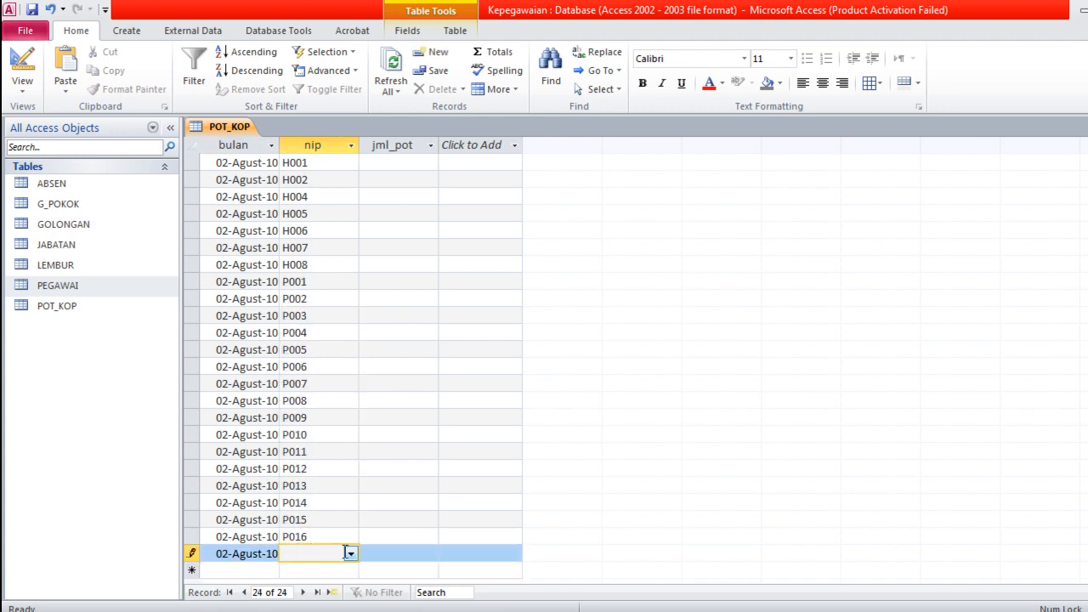
pyautogui.click(351, 552)
pyautogui.click(353, 537)
pyautogui.click(354, 537)
pyautogui.click(354, 537)
pyautogui.click(353, 537)
pyautogui.click(353, 537)
pyautogui.click(353, 537)
pyautogui.click(353, 537)
pyautogui.click(354, 538)
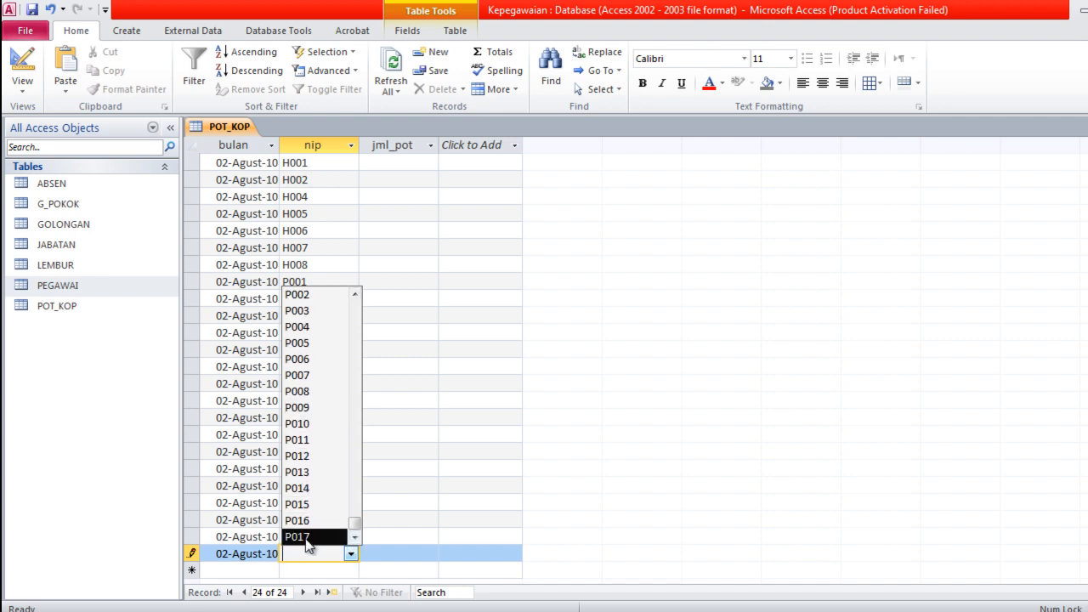
pyautogui.click(312, 537)
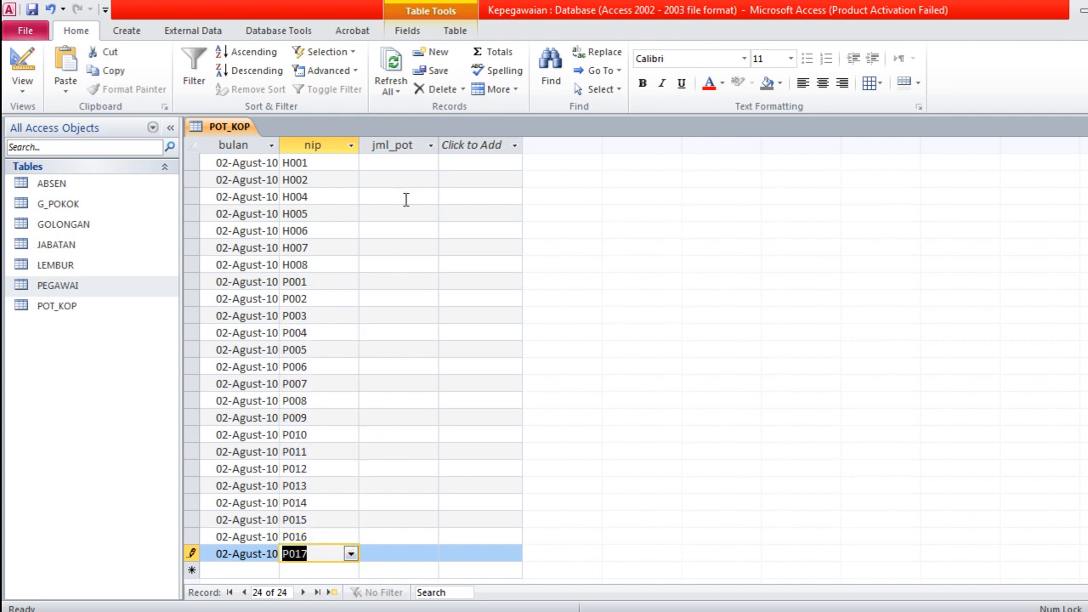
# Enter 0 as the jml_pot value for each of the records H001 through H008.
pyautogui.click(393, 170)
pyautogui.click(393, 164)
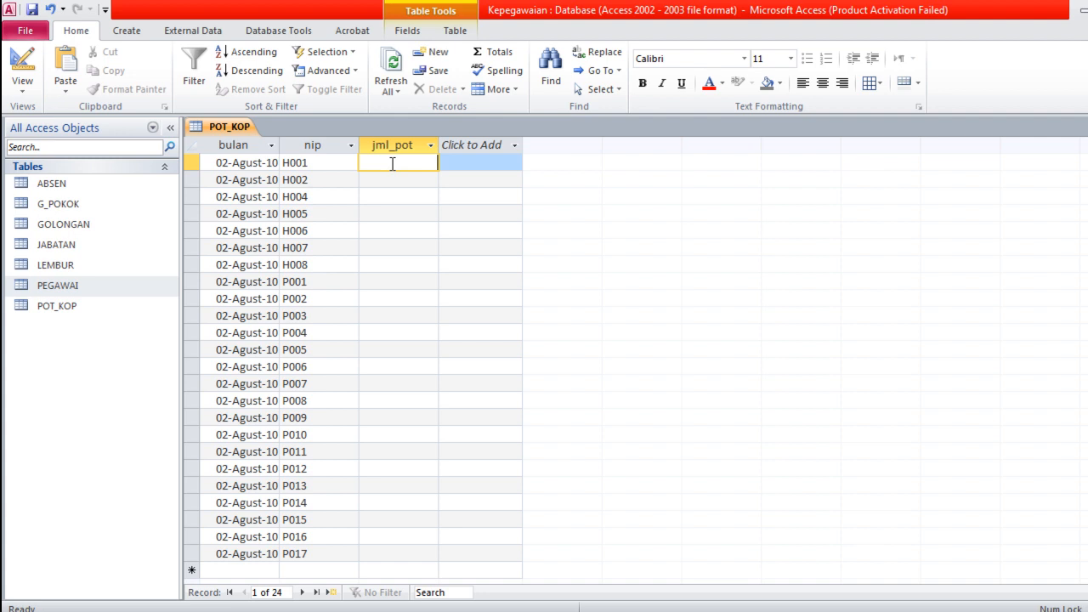
pyautogui.write('0')
pyautogui.press('Down')
pyautogui.write('0')
pyautogui.press('Down')
pyautogui.write('0')
pyautogui.press('Down')
pyautogui.write('0')
pyautogui.press('Down')
pyautogui.write('0')
pyautogui.press('Down')
pyautogui.press('Down')
pyautogui.write('0')
pyautogui.press('Down')
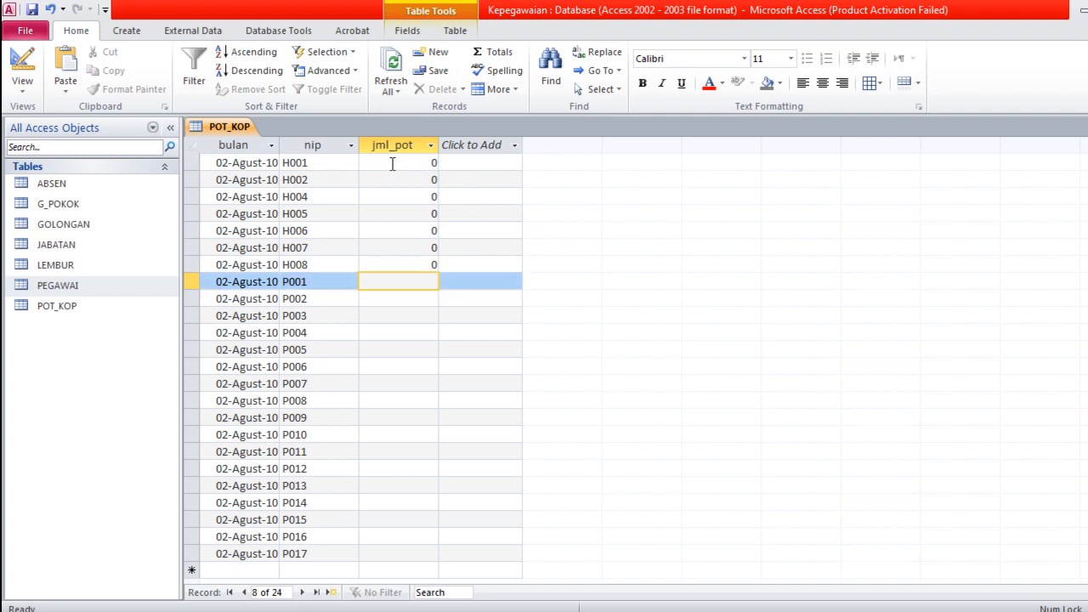
# Try to enter 400000 and then 40000 as the jml_pot value of the P001 record.
pyautogui.write('400000')
pyautogui.press('Down')
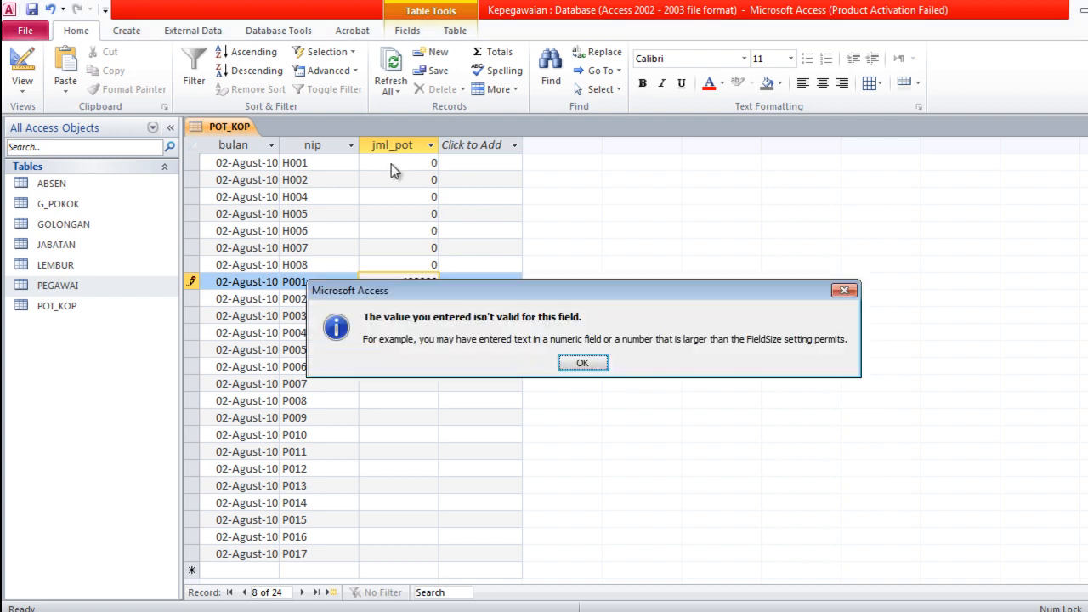
pyautogui.click(590, 367)
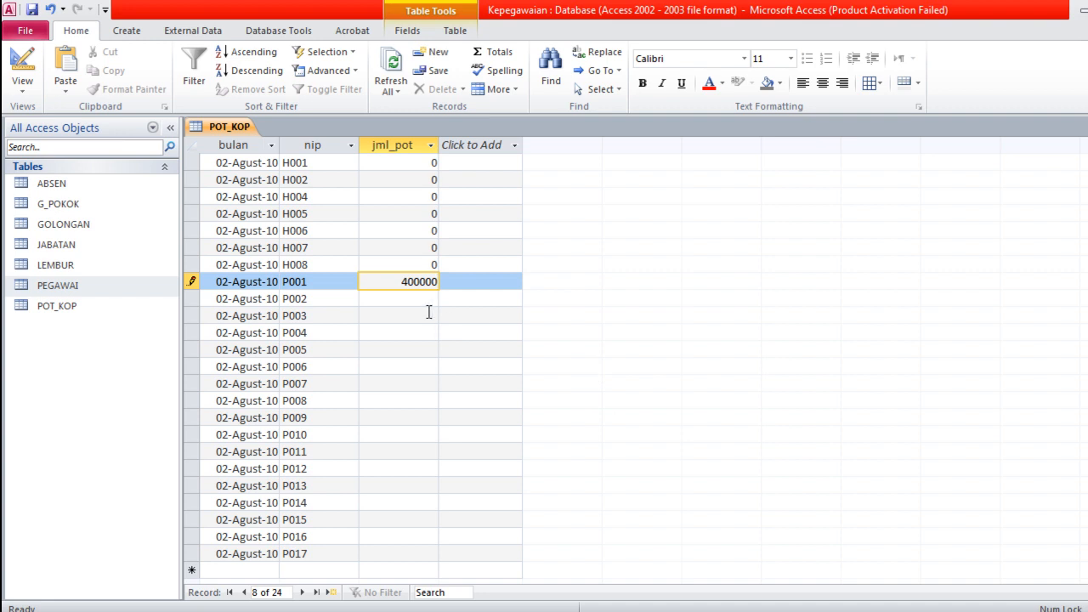
pyautogui.click(420, 302)
pyautogui.click(585, 365)
pyautogui.click(430, 267)
pyautogui.click(567, 359)
pyautogui.click(431, 315)
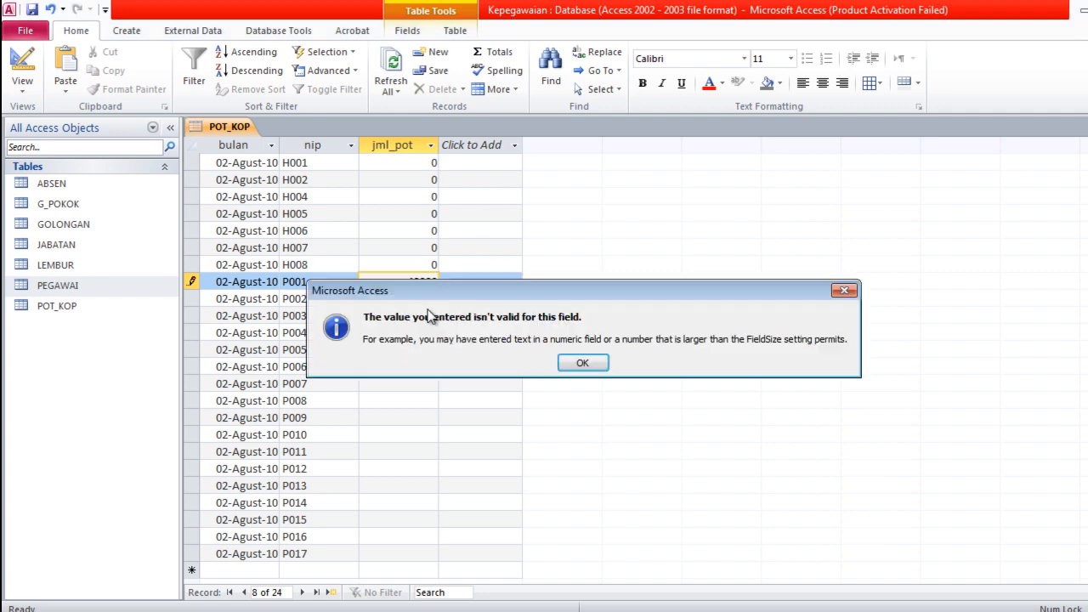
pyautogui.click(571, 364)
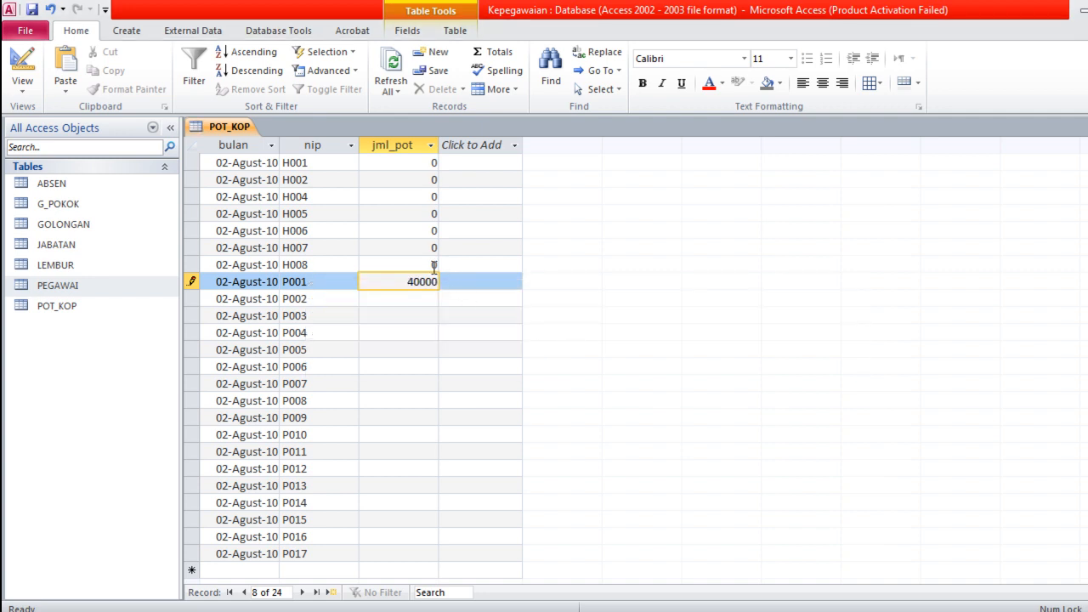
pyautogui.click(439, 270)
pyautogui.click(583, 364)
pyautogui.click(409, 300)
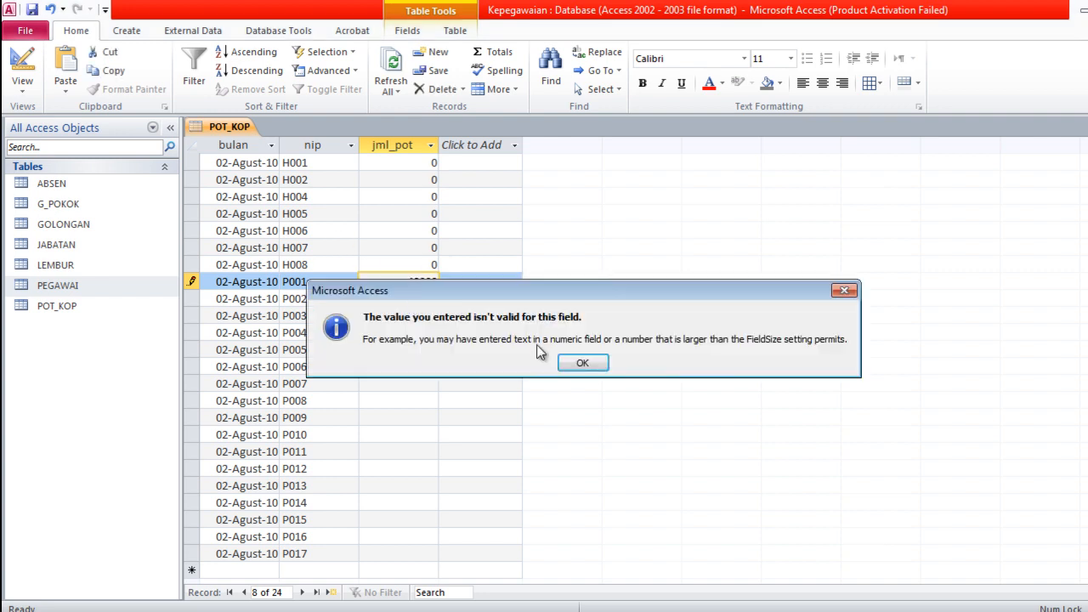
pyautogui.click(581, 363)
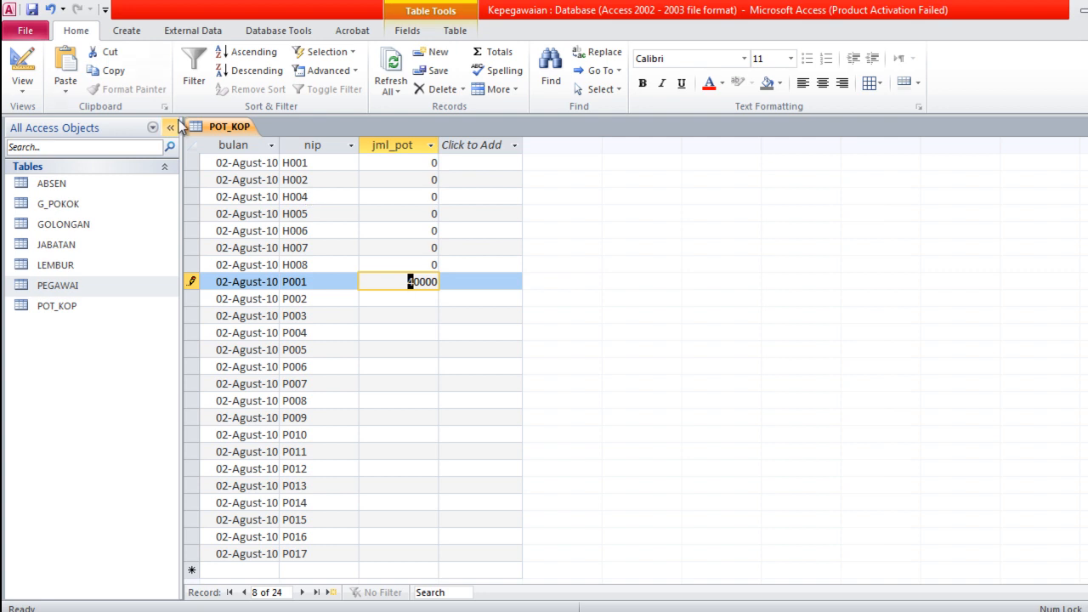
# Try to save the POT_KOP table with the pending P001 entry.
pyautogui.rightClick(210, 125)
pyautogui.click(247, 135)
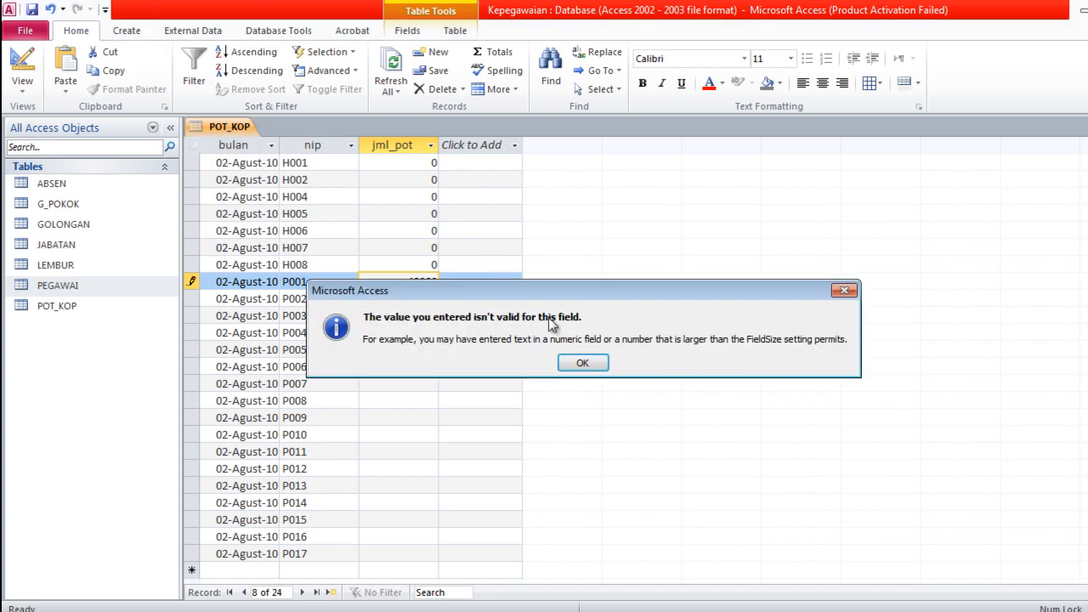
pyautogui.click(583, 363)
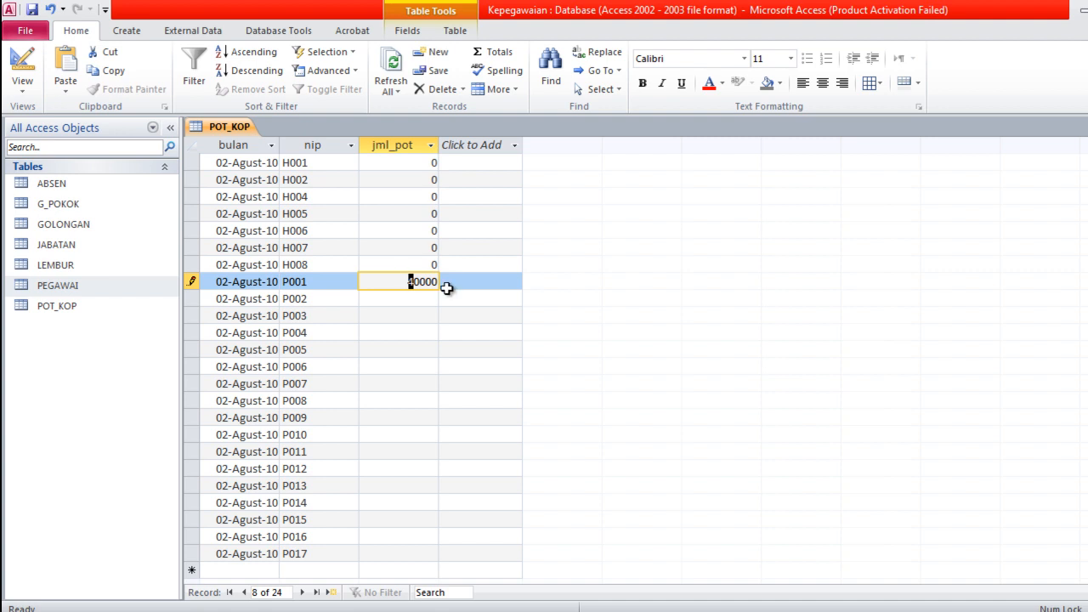
# Clear the pending jml_pot entry of the P001 record and leave the cell empty.
pyautogui.press('Right')
pyautogui.press('Right')
pyautogui.press('Right')
pyautogui.press('Right')
pyautogui.press('BackSpace')
pyautogui.press('BackSpace')
pyautogui.press('BackSpace')
pyautogui.press('BackSpace')
pyautogui.press('BackSpace')
pyautogui.click(429, 266)
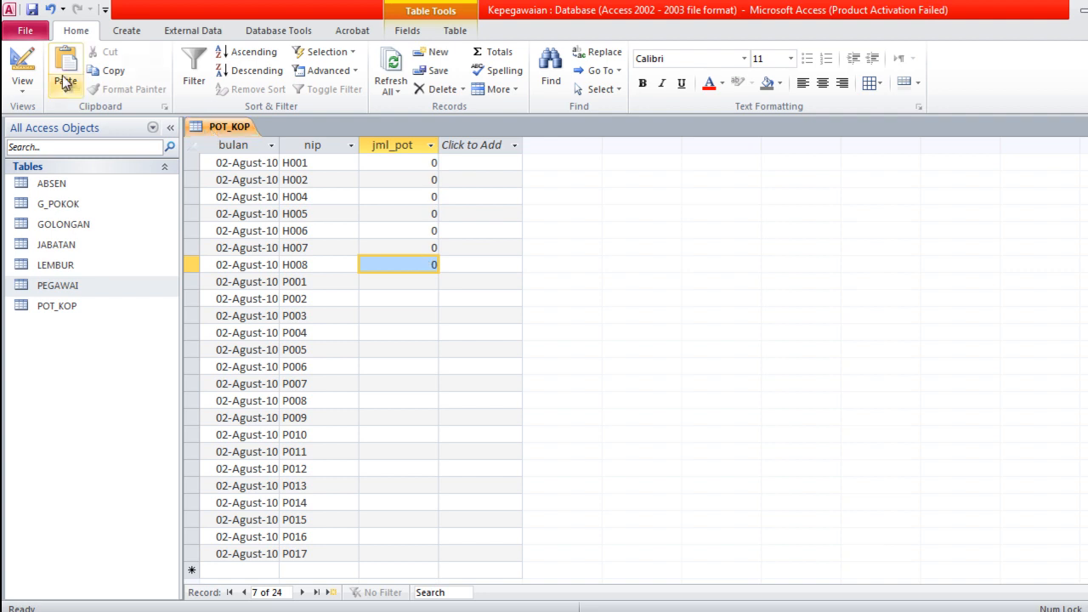
# Change the Field Size of the jml_pot field to Long Integer in the table's Design View.
pyautogui.click(22, 82)
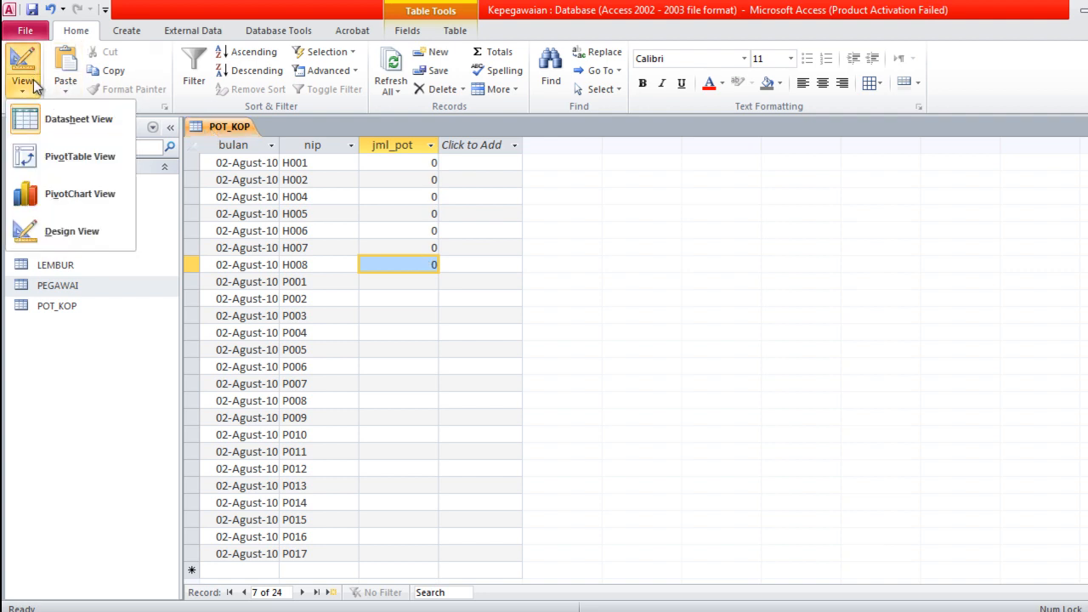
pyautogui.click(87, 228)
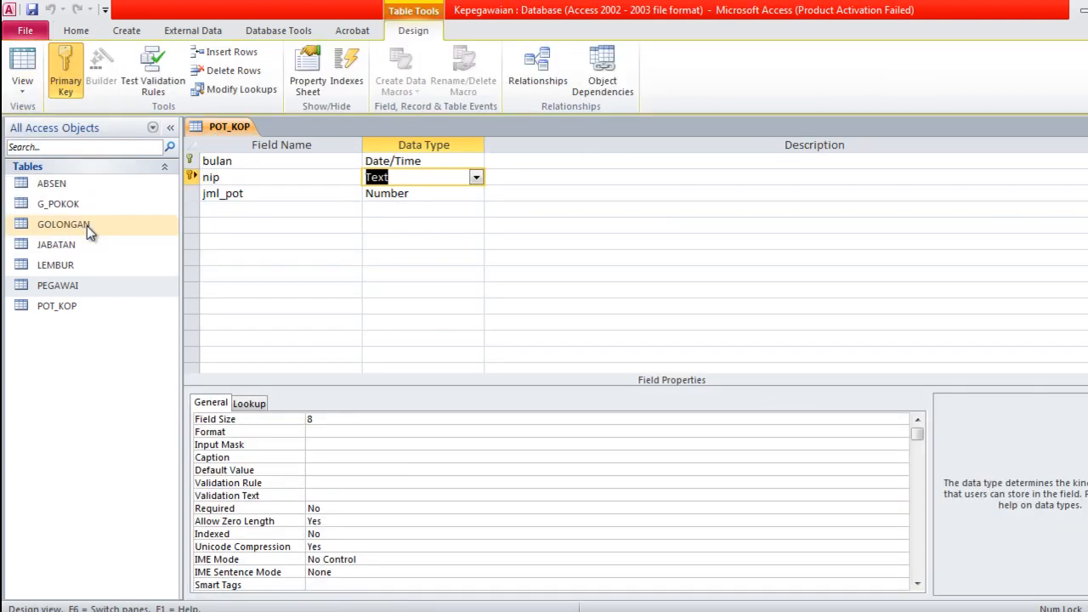
pyautogui.click(411, 193)
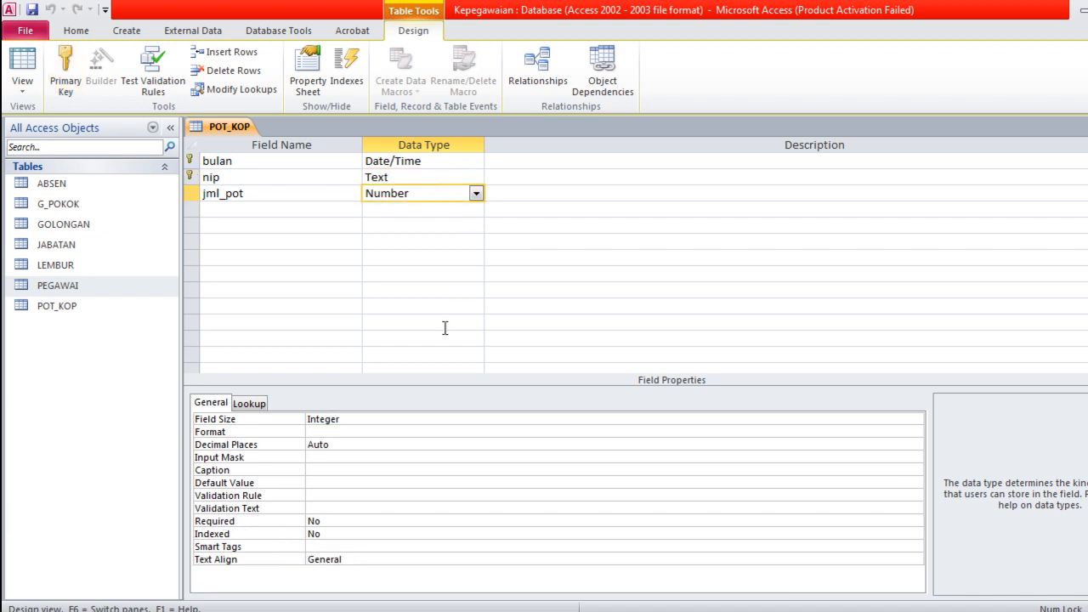
pyautogui.click(402, 418)
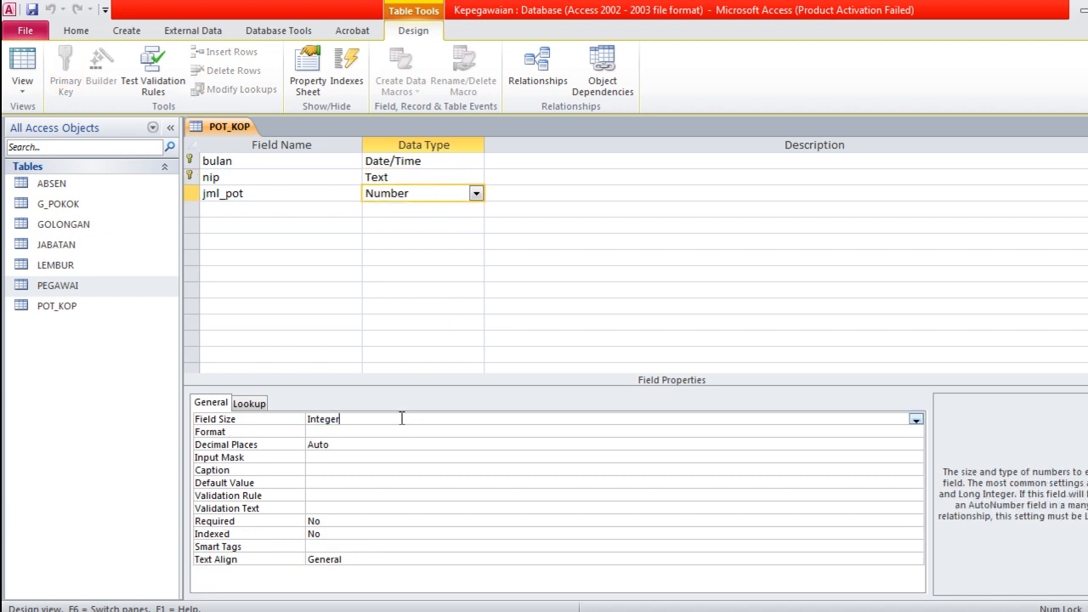
pyautogui.click(916, 421)
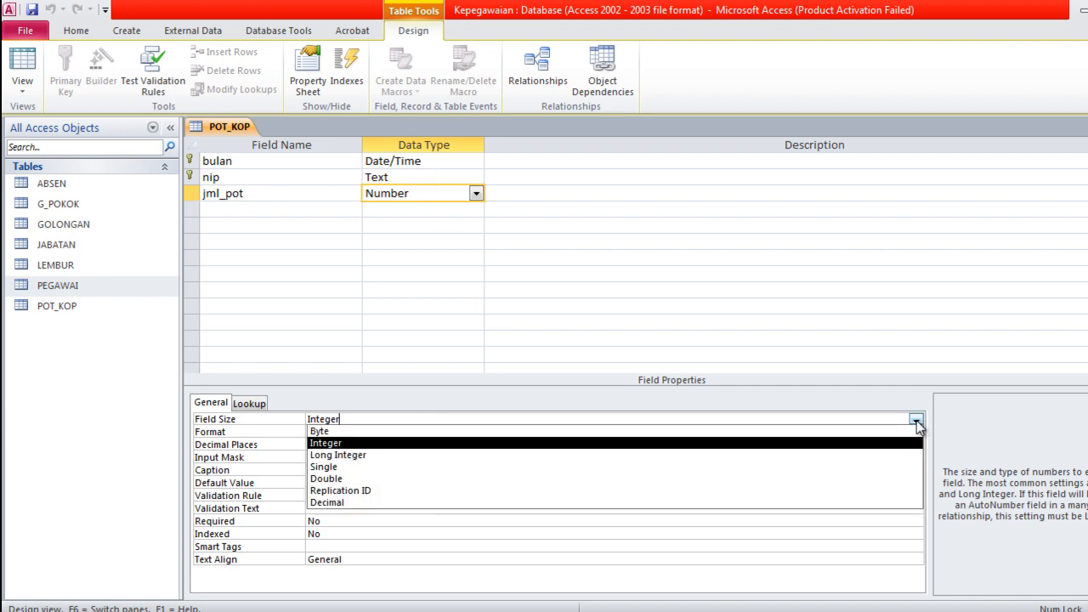
pyautogui.click(355, 457)
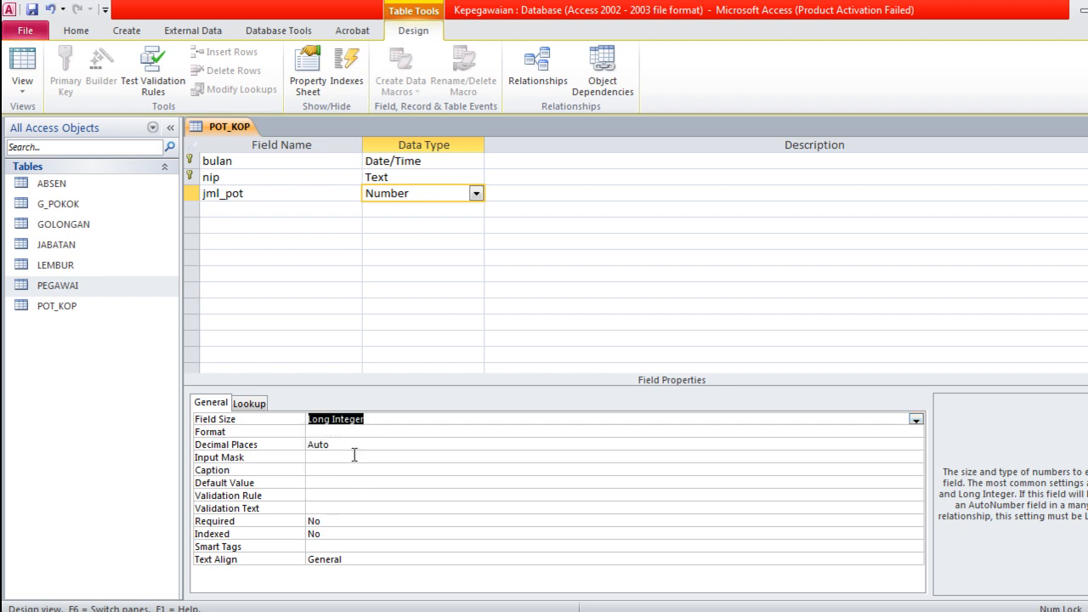
# Save the POT_KOP table design and return to the Datasheet View.
pyautogui.rightClick(213, 129)
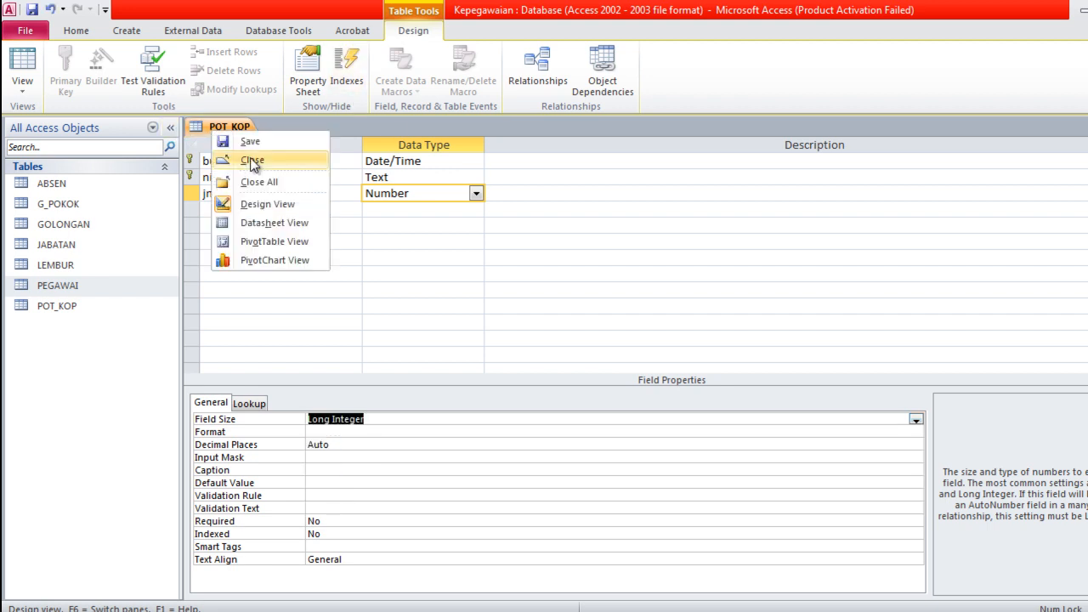
pyautogui.click(251, 142)
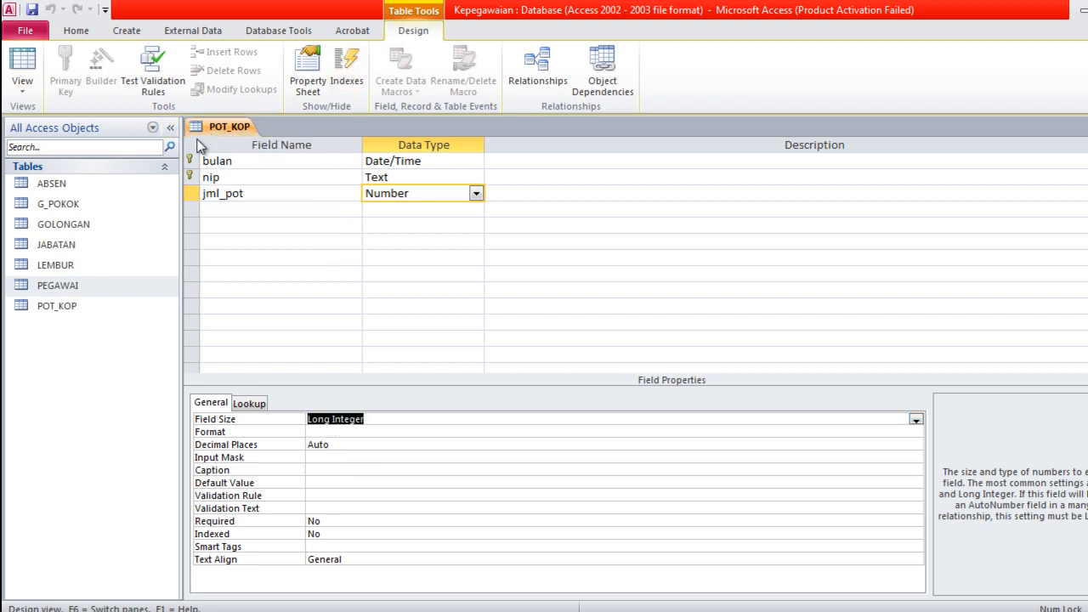
pyautogui.click(22, 85)
pyautogui.click(49, 117)
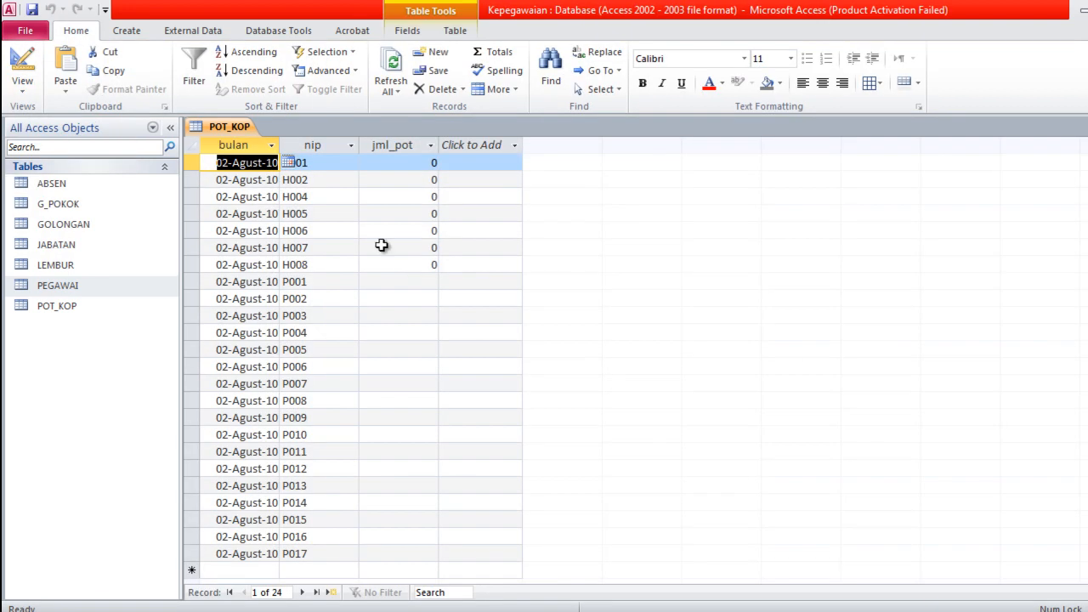
# Enter the jml_pot values 400000 for P001, 225000 for P002 and 200000 for P003.
pyautogui.click(423, 282)
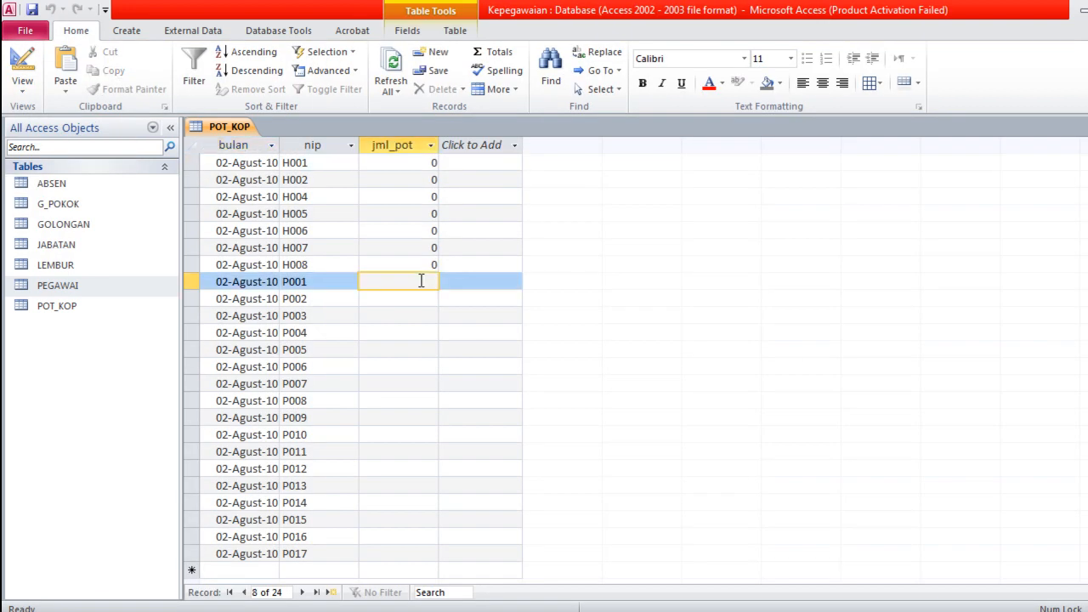
pyautogui.write('400000')
pyautogui.click(421, 299)
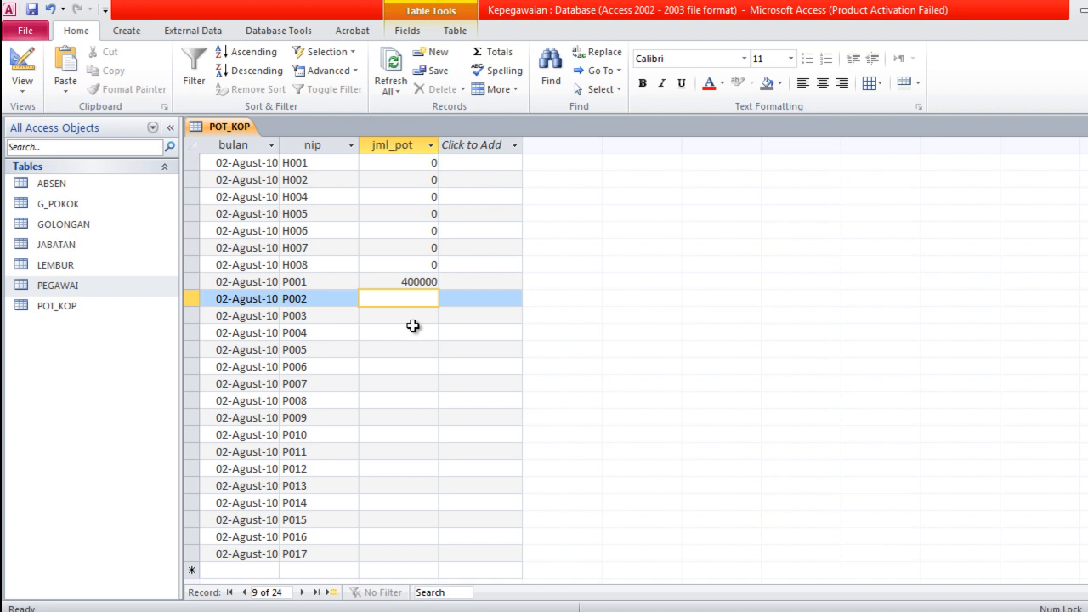
pyautogui.write('225000')
pyautogui.click(422, 315)
pyautogui.write('200000')
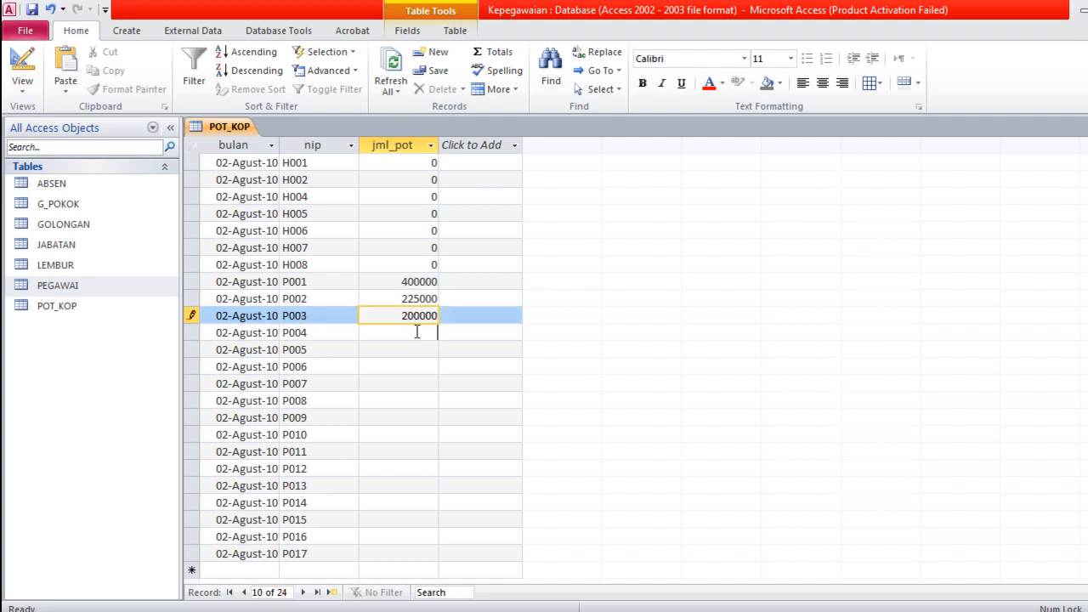
# Enter the jml_pot values 150000 for P004, 115000 for P005 and 100000 for P006.
pyautogui.click(416, 332)
pyautogui.write('150000')
pyautogui.click(419, 354)
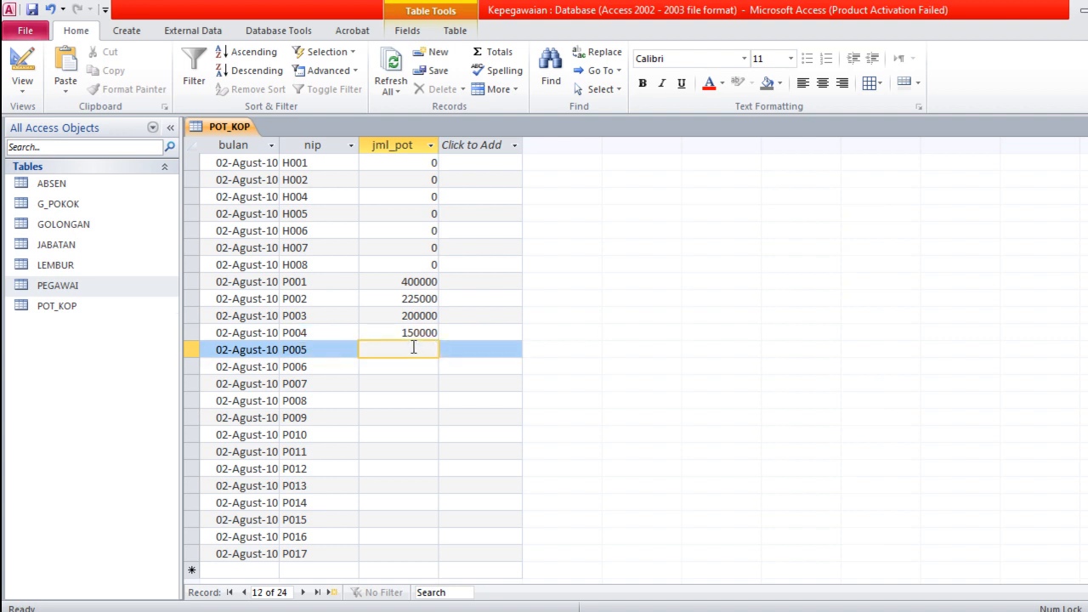
pyautogui.write('115000')
pyautogui.click(415, 368)
pyautogui.write('100000')
pyautogui.click(411, 380)
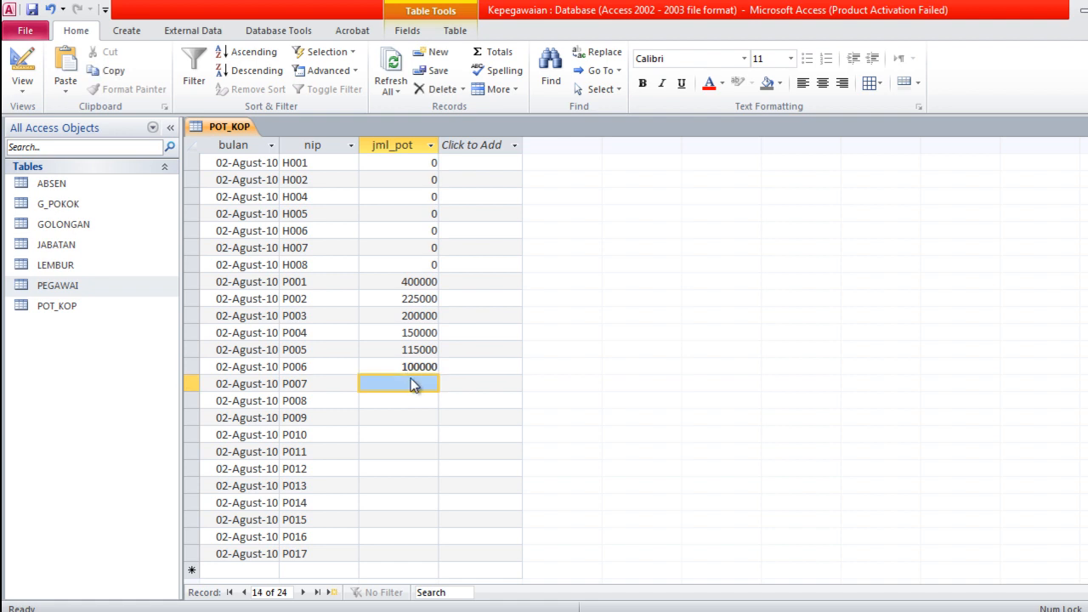
# Enter the jml_pot values 100000 for P007 and 90000 for both P008 and P009.
pyautogui.write('100000')
pyautogui.click(414, 398)
pyautogui.write('100000')
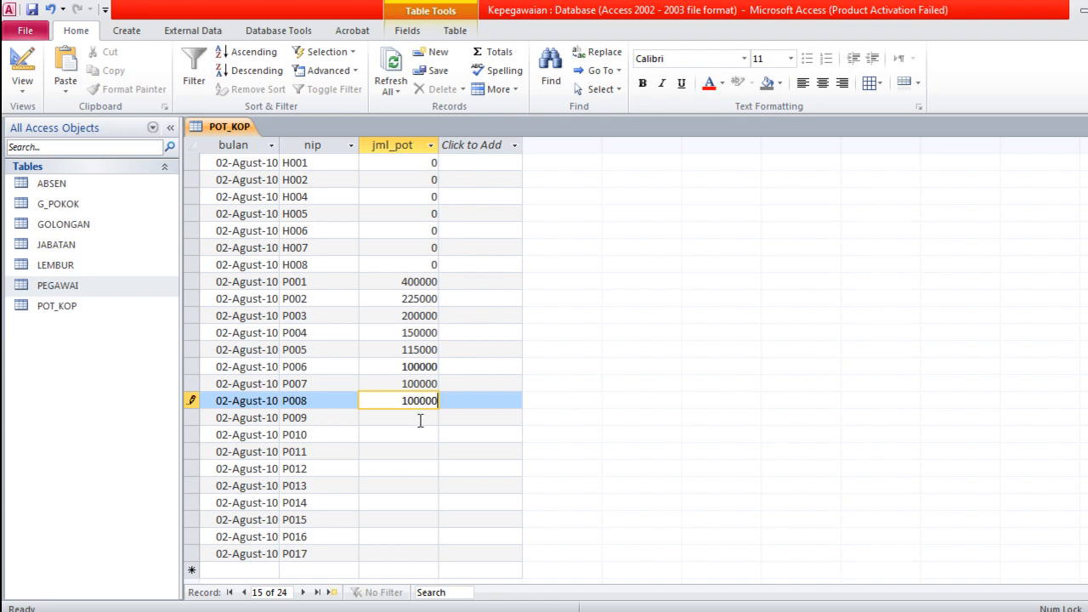
pyautogui.click(417, 408)
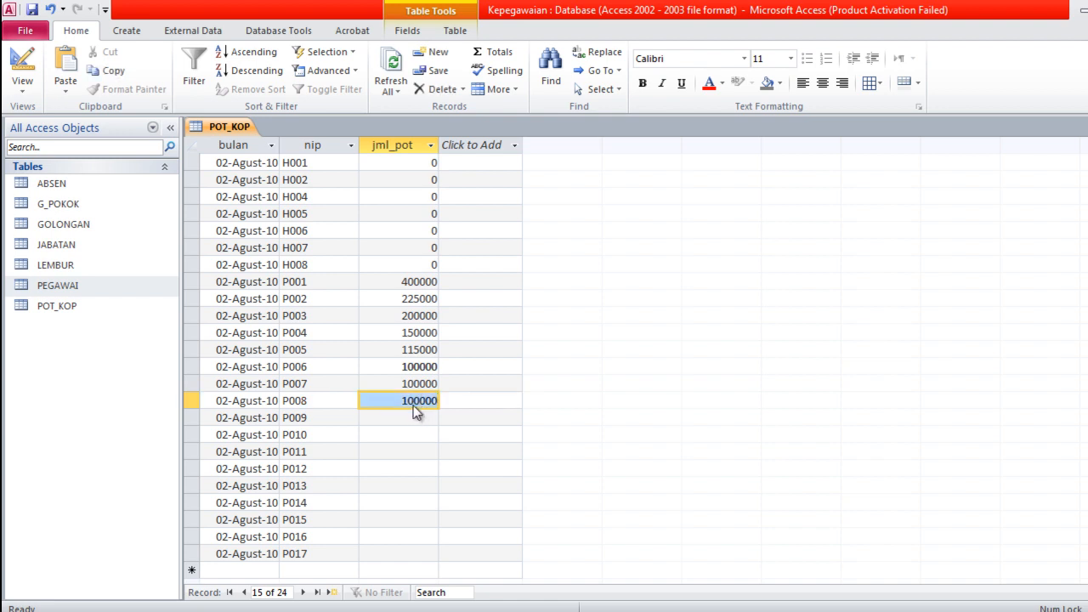
pyautogui.press('BackSpace')
pyautogui.write('90000')
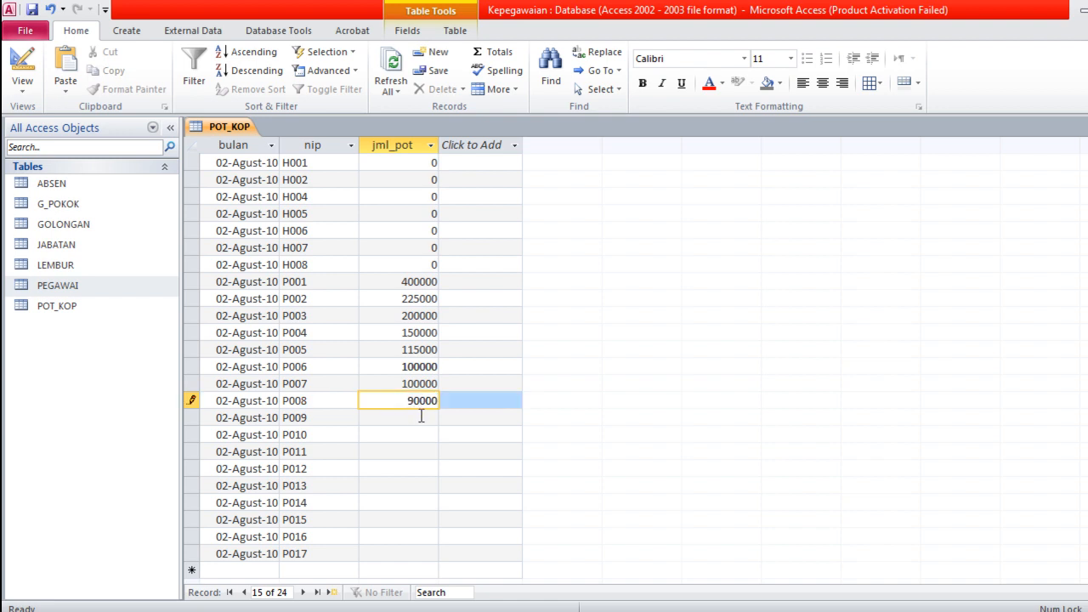
pyautogui.click(421, 417)
pyautogui.write('90000')
# Enter the jml_pot value 75000 for P010 and P011, and 60000 for P012 and P013.
pyautogui.click(420, 433)
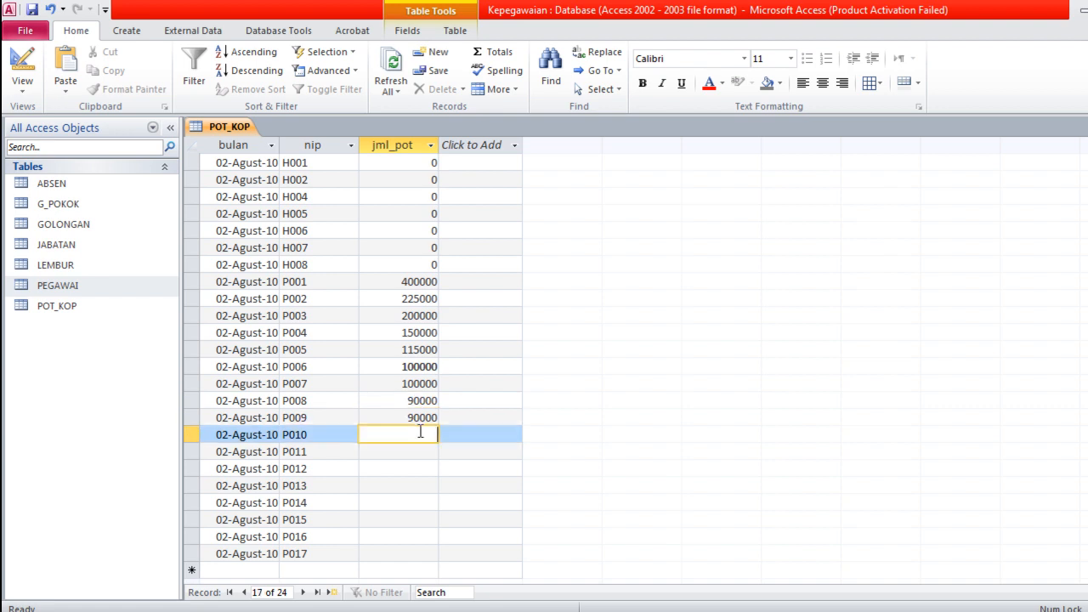
pyautogui.write('75000')
pyautogui.click(428, 450)
pyautogui.write('75000')
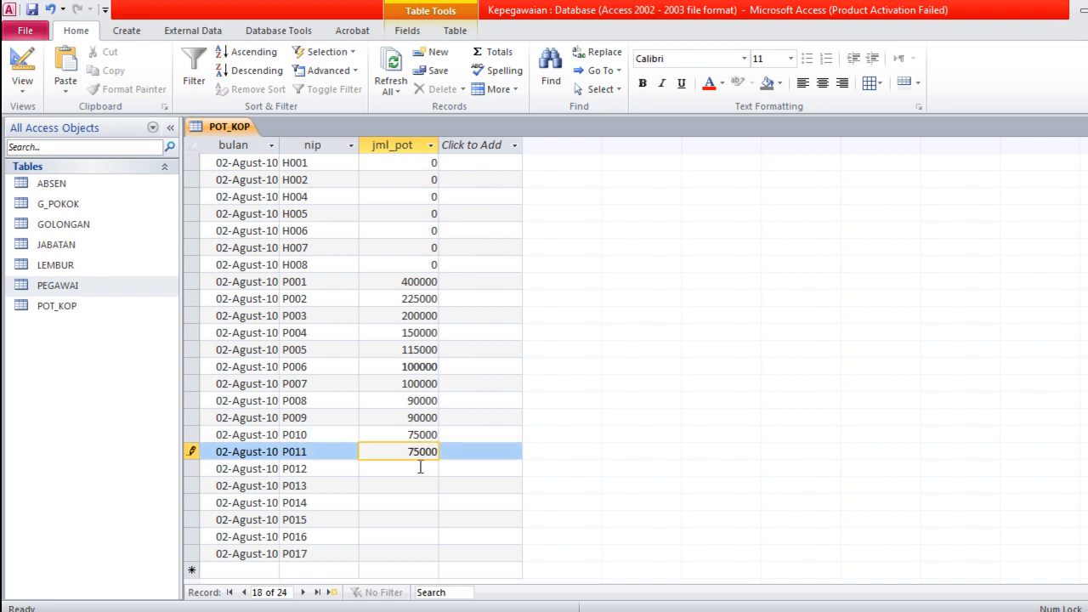
pyautogui.click(420, 467)
pyautogui.write('60000')
pyautogui.click(419, 486)
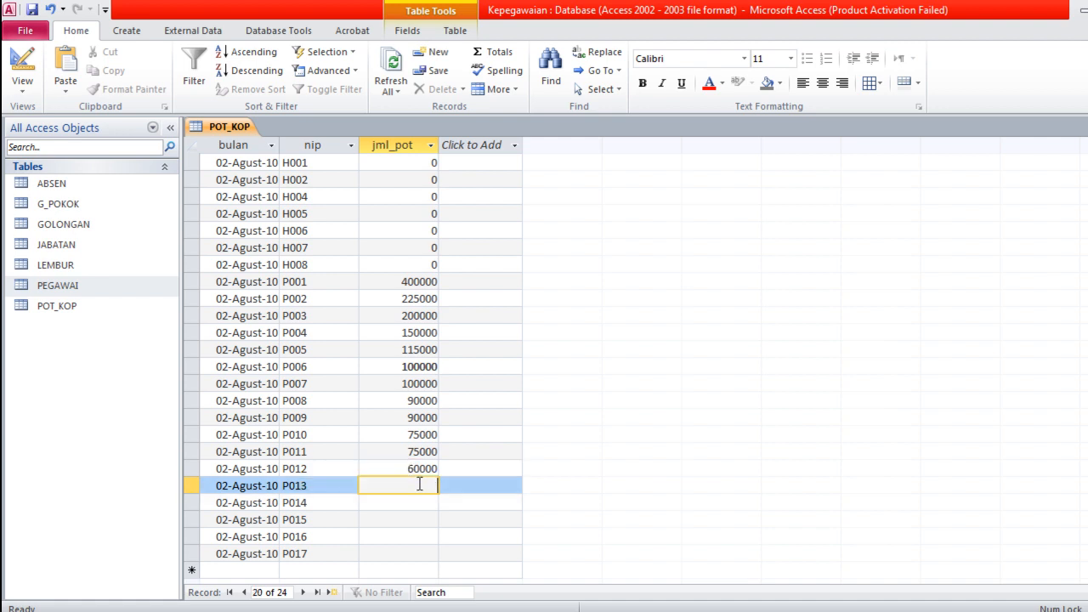
pyautogui.write('600')
# Enter the jml_pot value 30000 for each of the records P014, P015, P016 and P017.
pyautogui.click(417, 500)
pyautogui.write('3000')
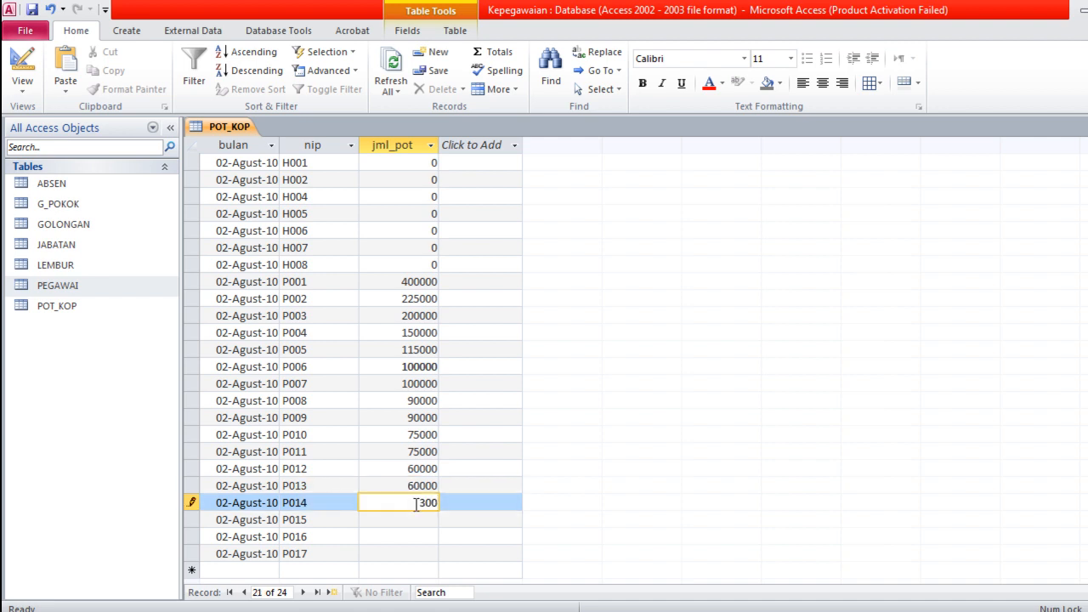
pyautogui.write('0')
pyautogui.click(419, 520)
pyautogui.write('3')
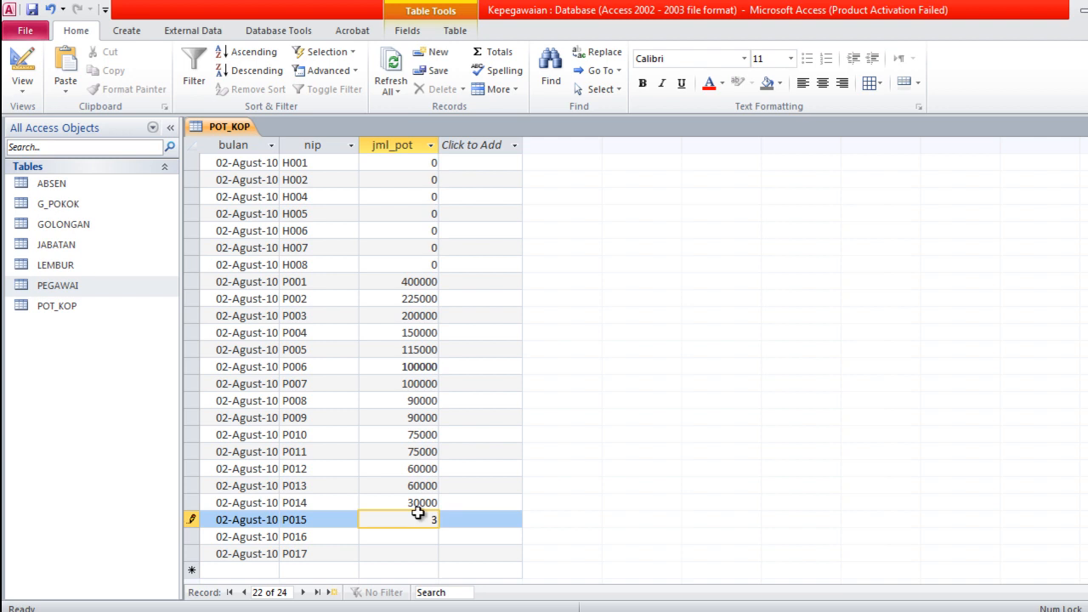
pyautogui.write('0000')
pyautogui.click(420, 537)
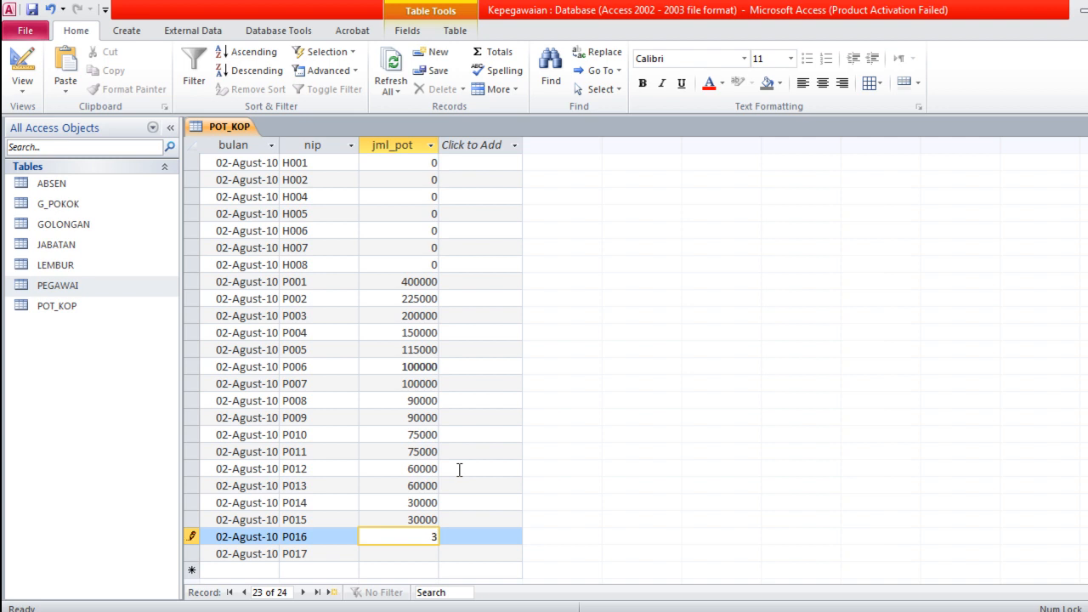
pyautogui.write('0000')
pyautogui.click(423, 555)
pyautogui.write('3000')
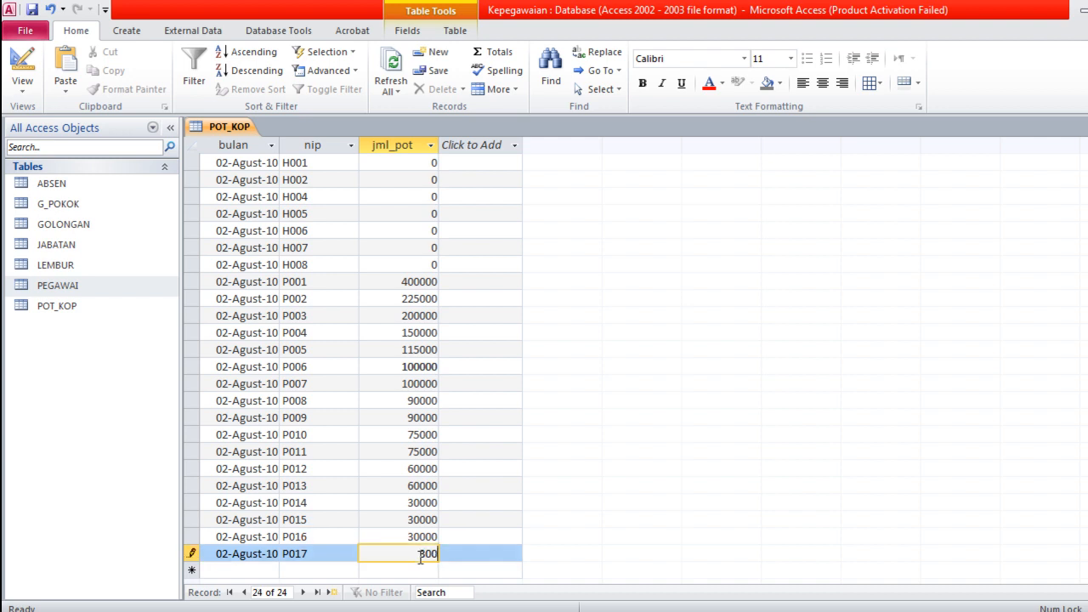
pyautogui.write('0')
pyautogui.click(474, 435)
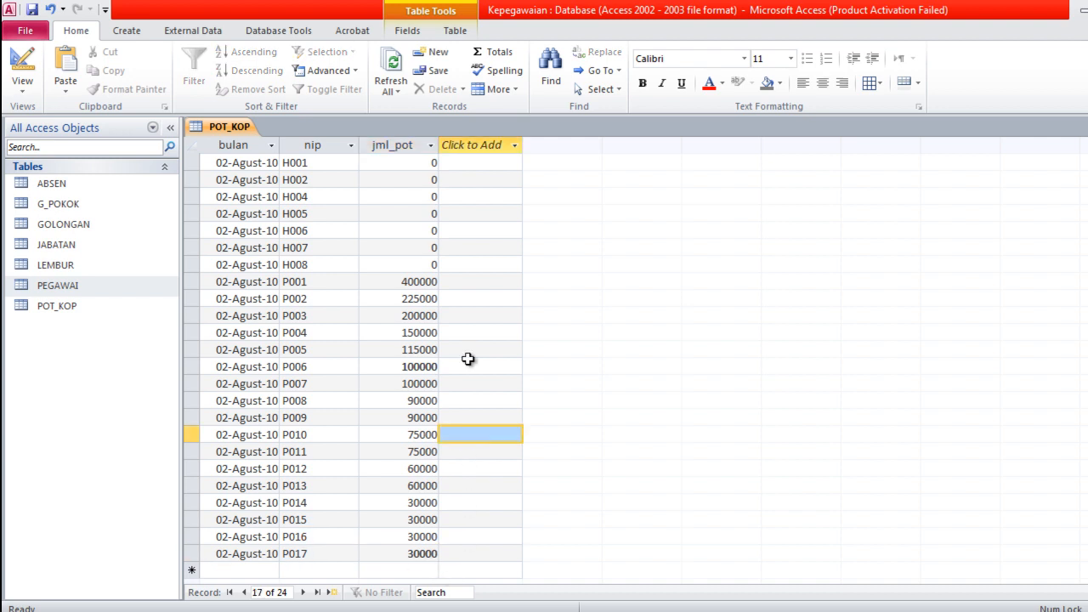
# Save the POT_KOP table and close it.
pyautogui.rightClick(226, 136)
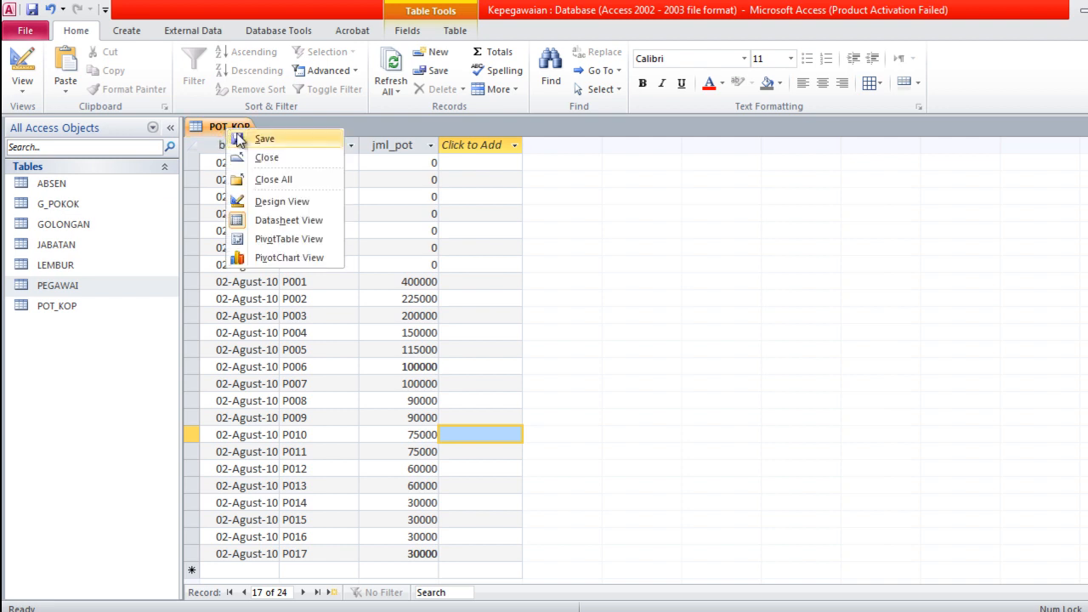
pyautogui.click(264, 140)
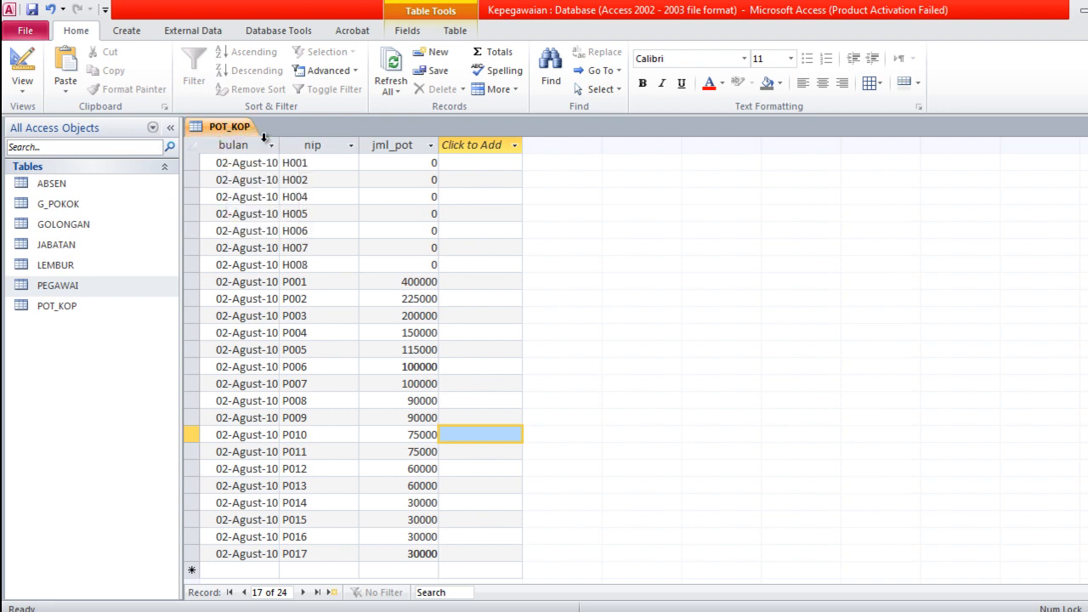
pyautogui.rightClick(241, 129)
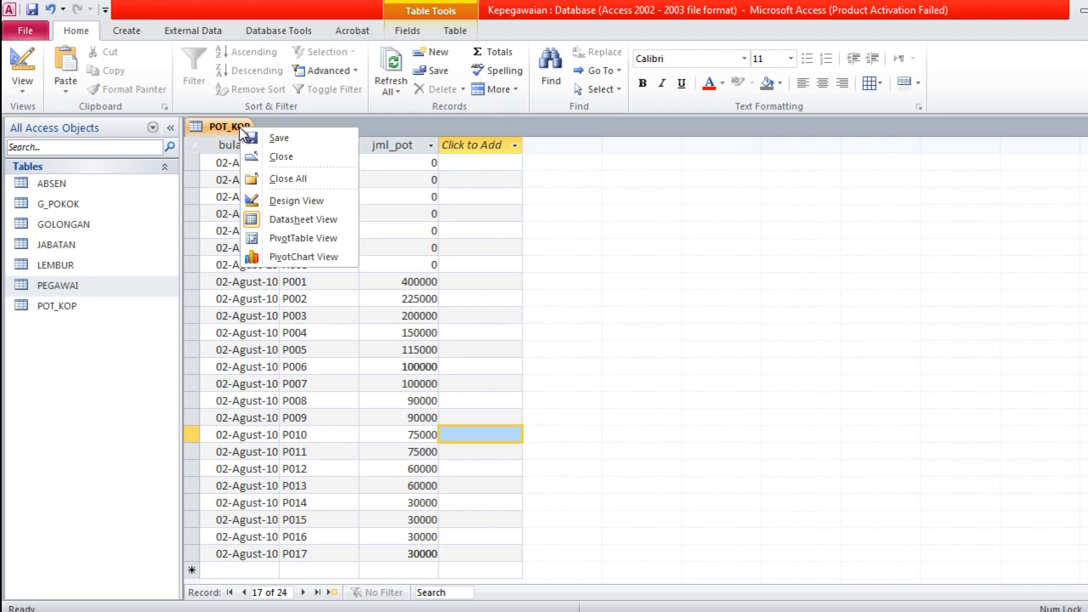
pyautogui.click(288, 160)
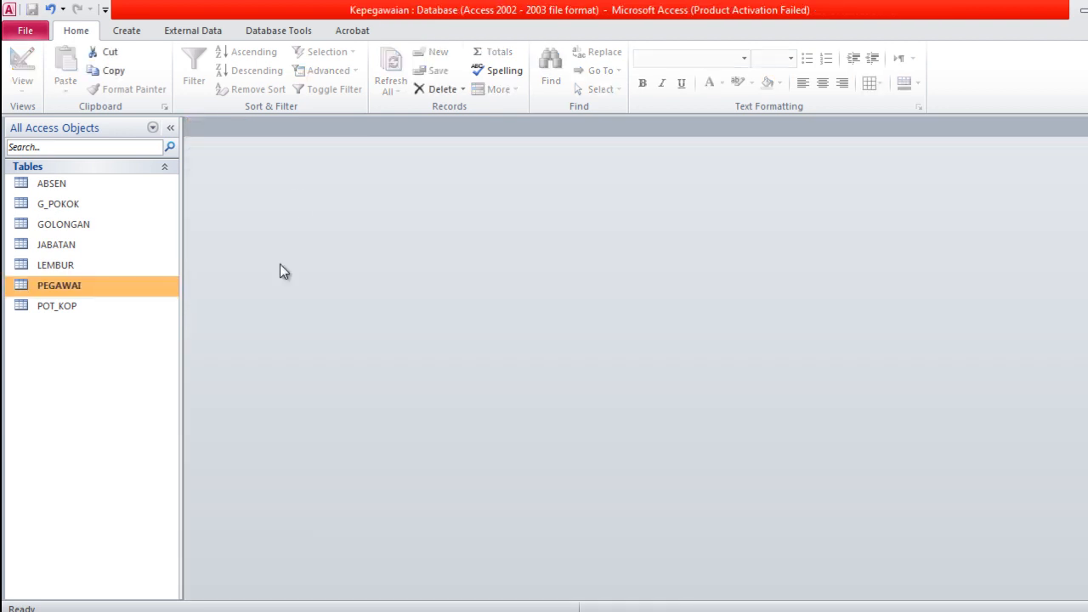
# Add the POT_KOP table to the database's Relationships layout and place it to the right of PEGAWAI.
pyautogui.click(286, 35)
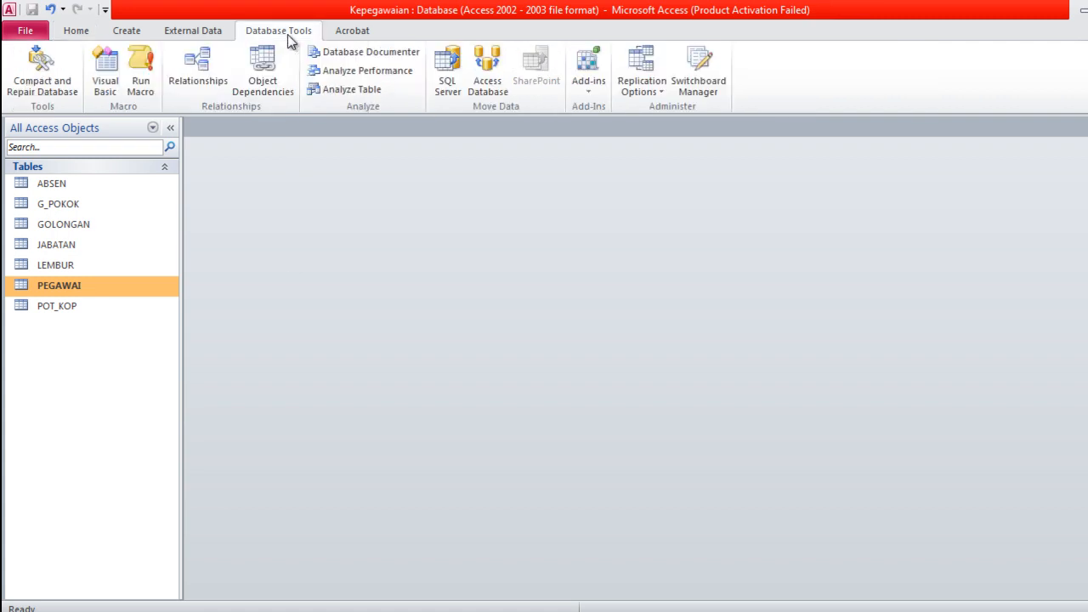
pyautogui.click(204, 89)
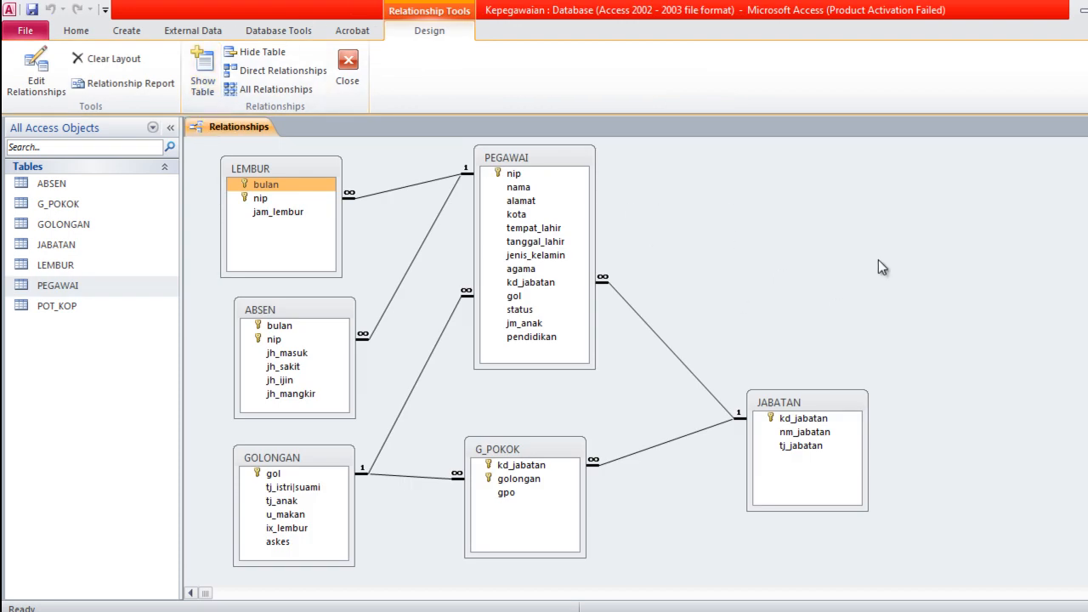
pyautogui.rightClick(748, 205)
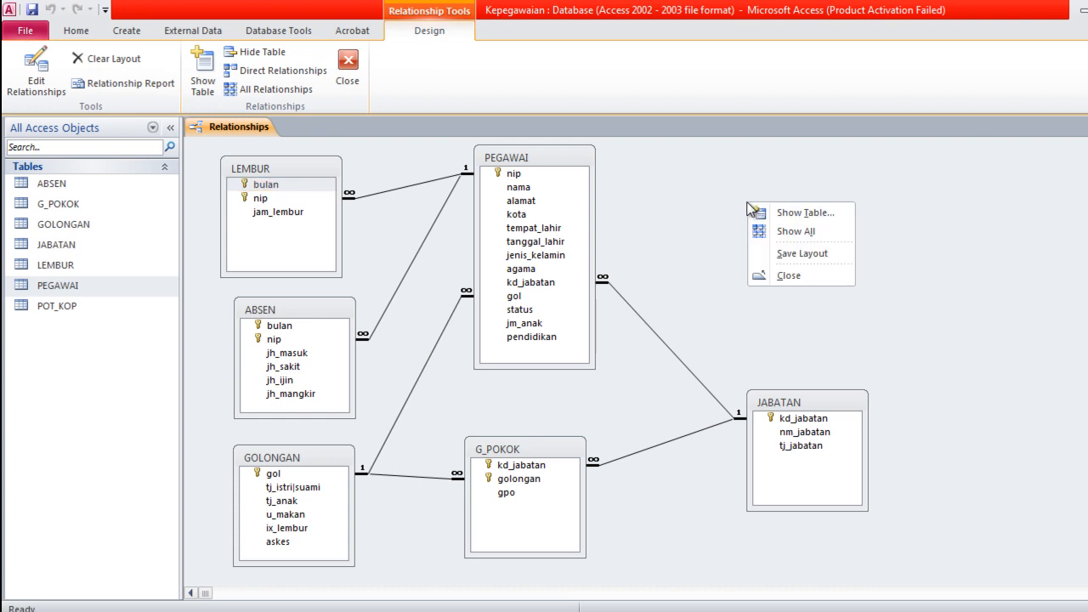
pyautogui.click(817, 215)
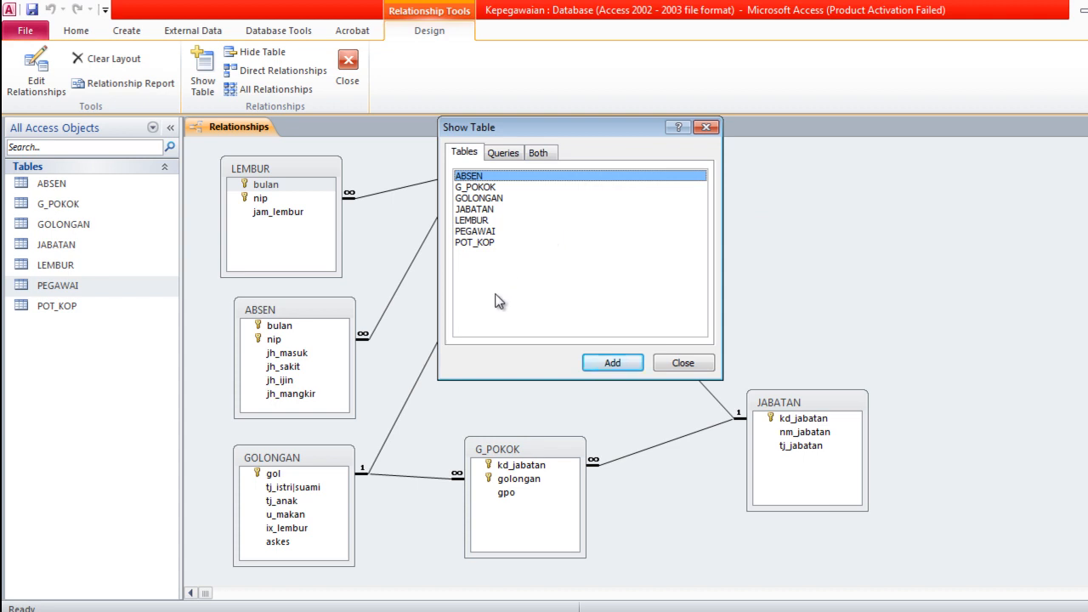
pyautogui.click(486, 244)
pyautogui.click(623, 366)
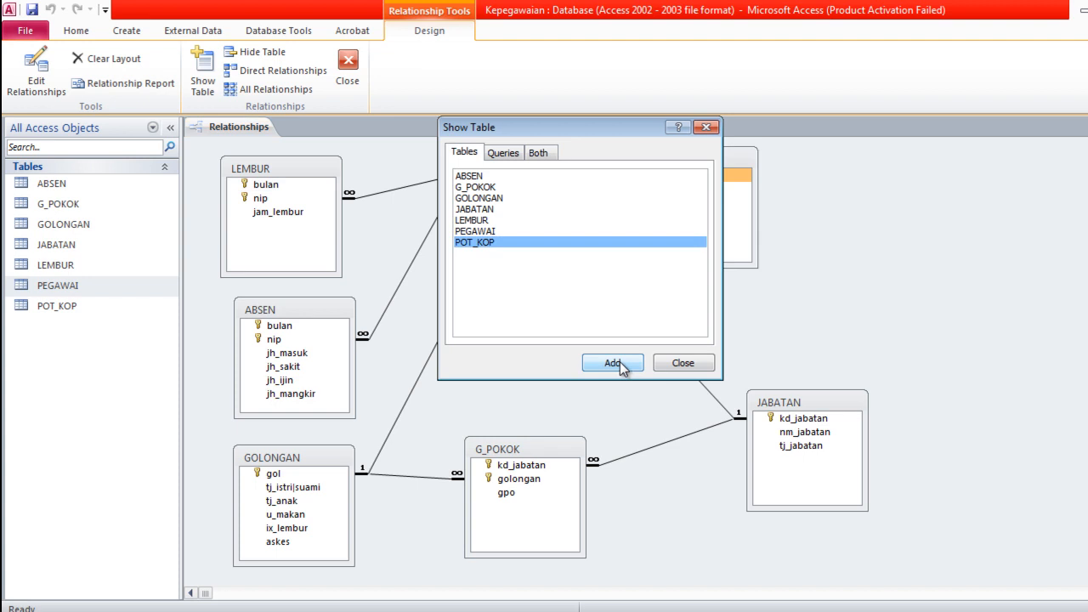
pyautogui.click(687, 363)
pyautogui.moveTo(713, 163); pyautogui.dragTo(815, 190)
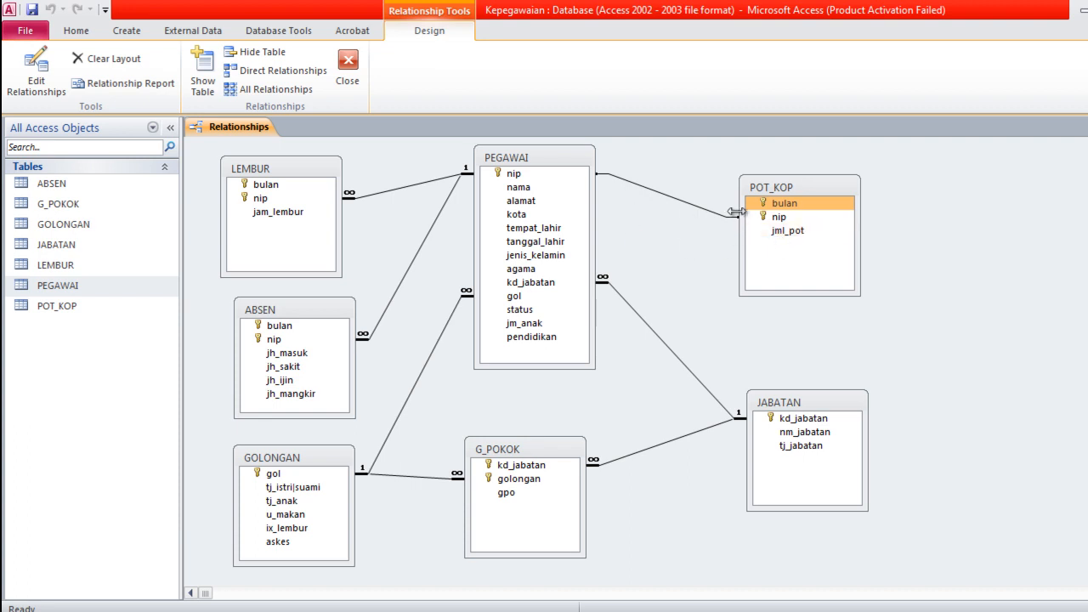
# Enforce referential integrity on the PEGAWAI–POT_KOP nip relationship, with cascade update of related fields and cascade delete of related records.
pyautogui.doubleClick(681, 204)
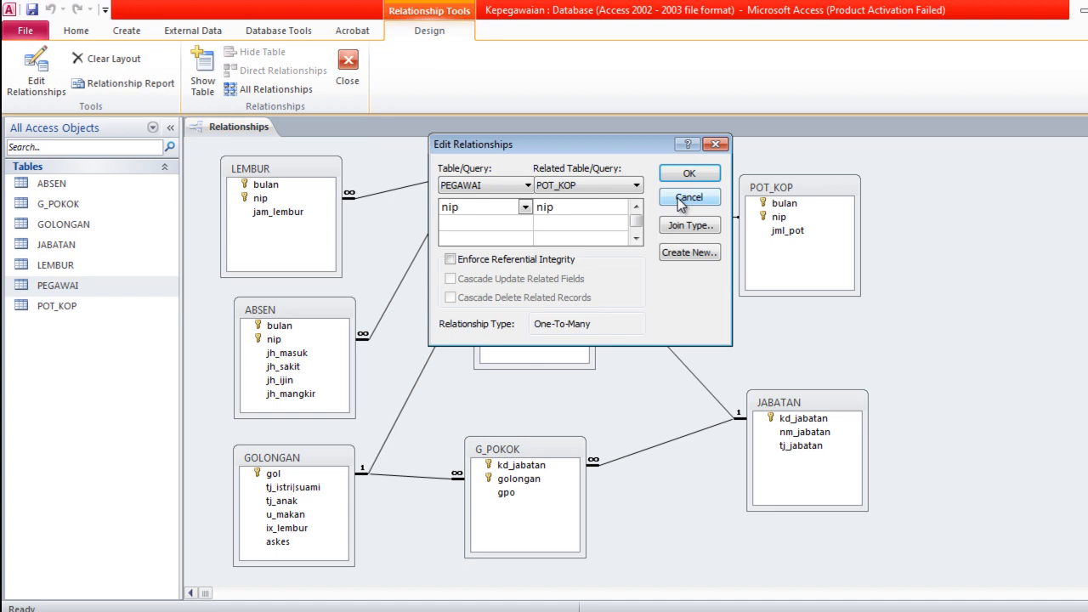
pyautogui.click(449, 259)
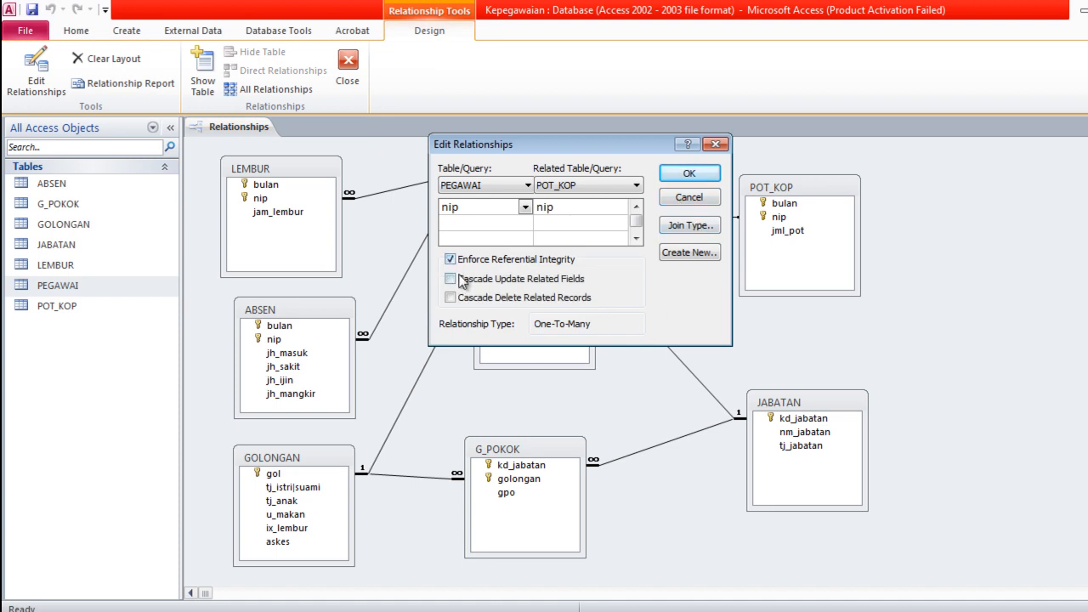
pyautogui.click(450, 278)
pyautogui.click(450, 297)
pyautogui.click(690, 175)
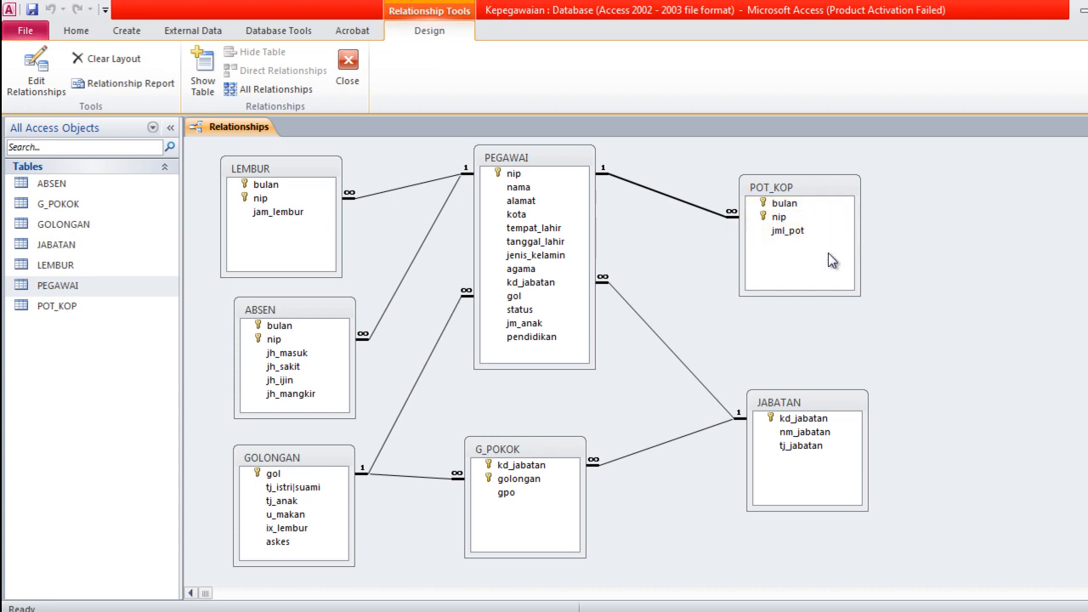
# Space out the relationship diagram by moving the JABATAN, POT_KOP, PEGAWAI and G_POKOK tables further right.
pyautogui.moveTo(817, 403); pyautogui.dragTo(852, 419)
pyautogui.moveTo(813, 185); pyautogui.dragTo(846, 186)
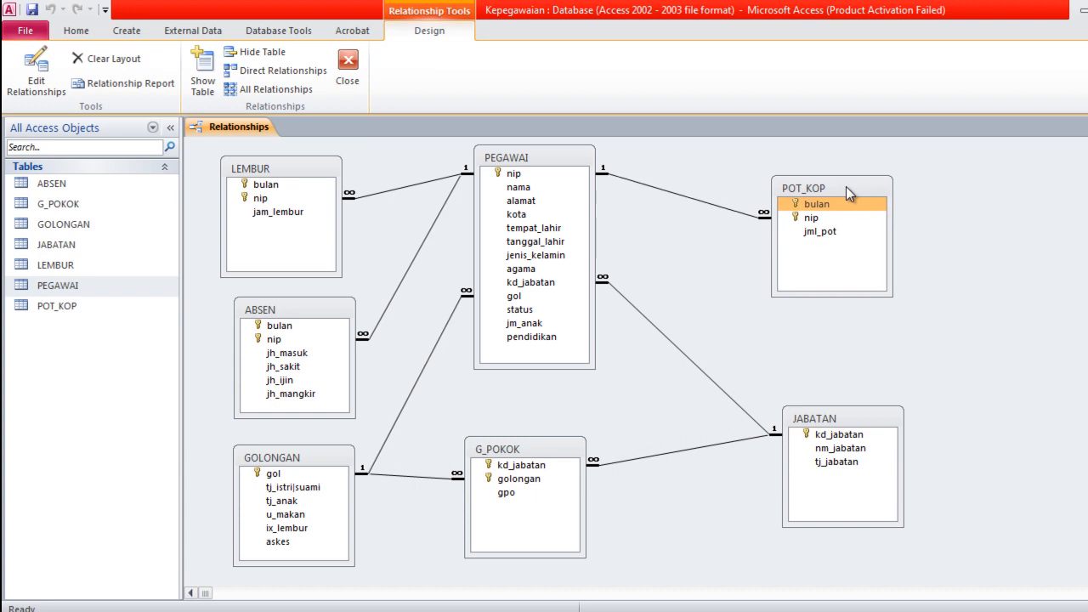
pyautogui.moveTo(548, 159); pyautogui.dragTo(593, 166)
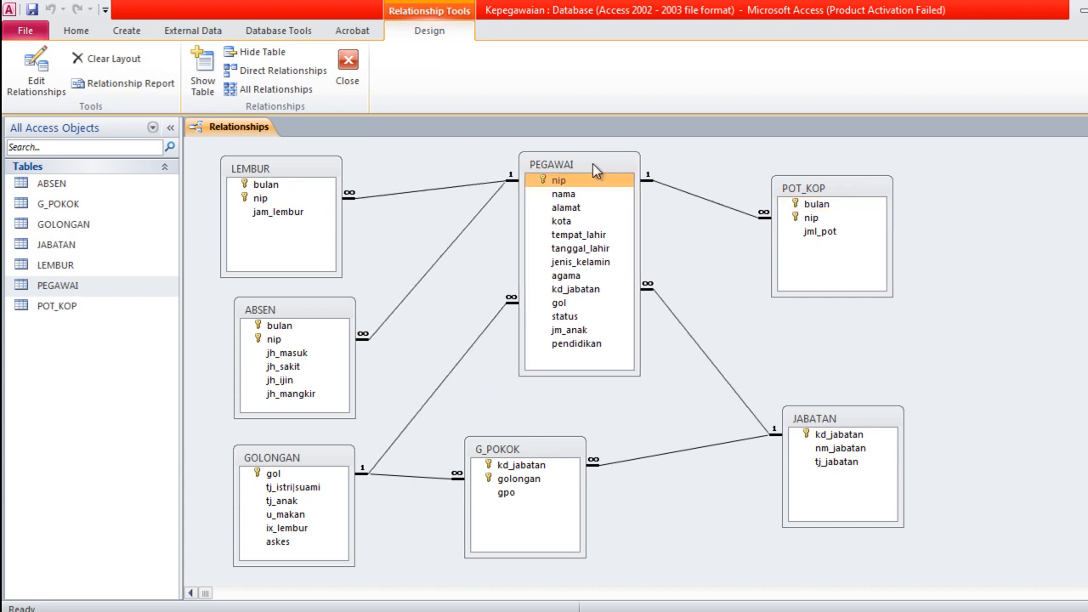
pyautogui.moveTo(550, 445); pyautogui.dragTo(594, 445)
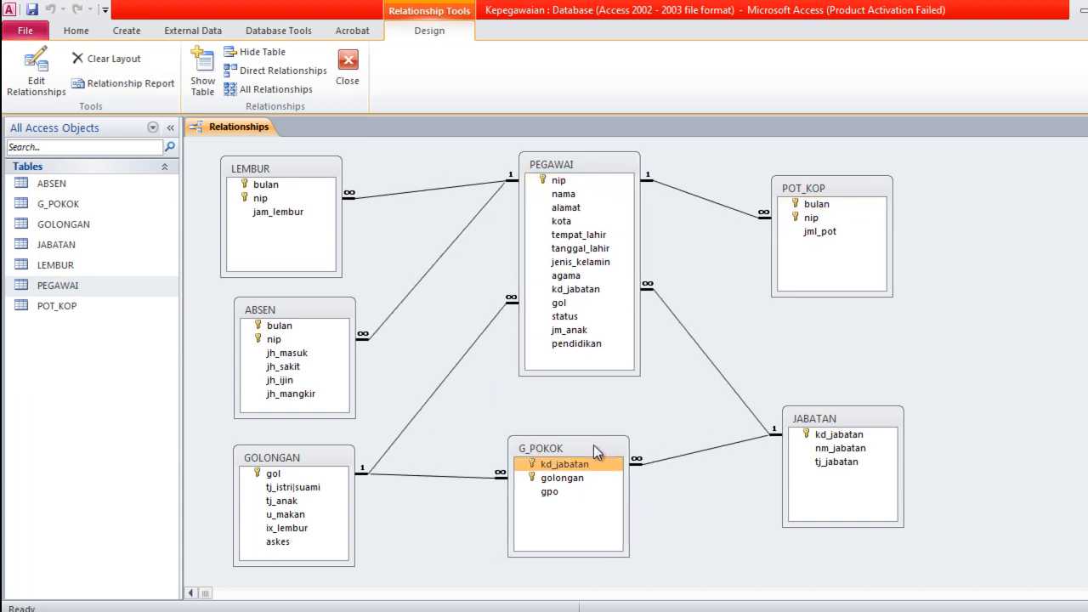